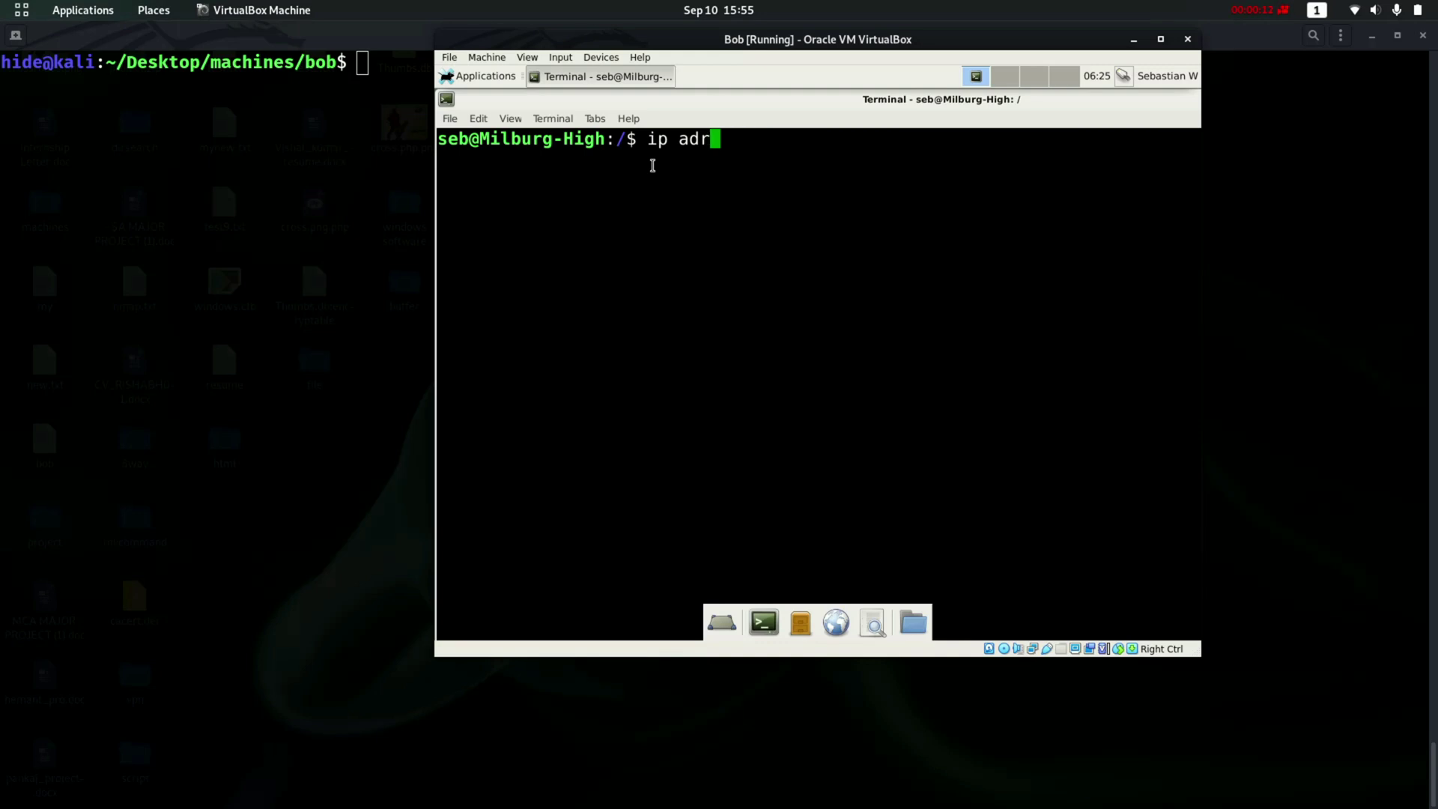
List the Bob virtual machine's inet addresses with "ip address |grep inet" and highlight its IPv4 address on enp0s3.
type("ess")
key("BackSpace")
key("BackSpace")
key("BackSpace")
key("BackSpace")
type("dress |in")
key("BackSpace")
key("BackSpace")
type("grep ")
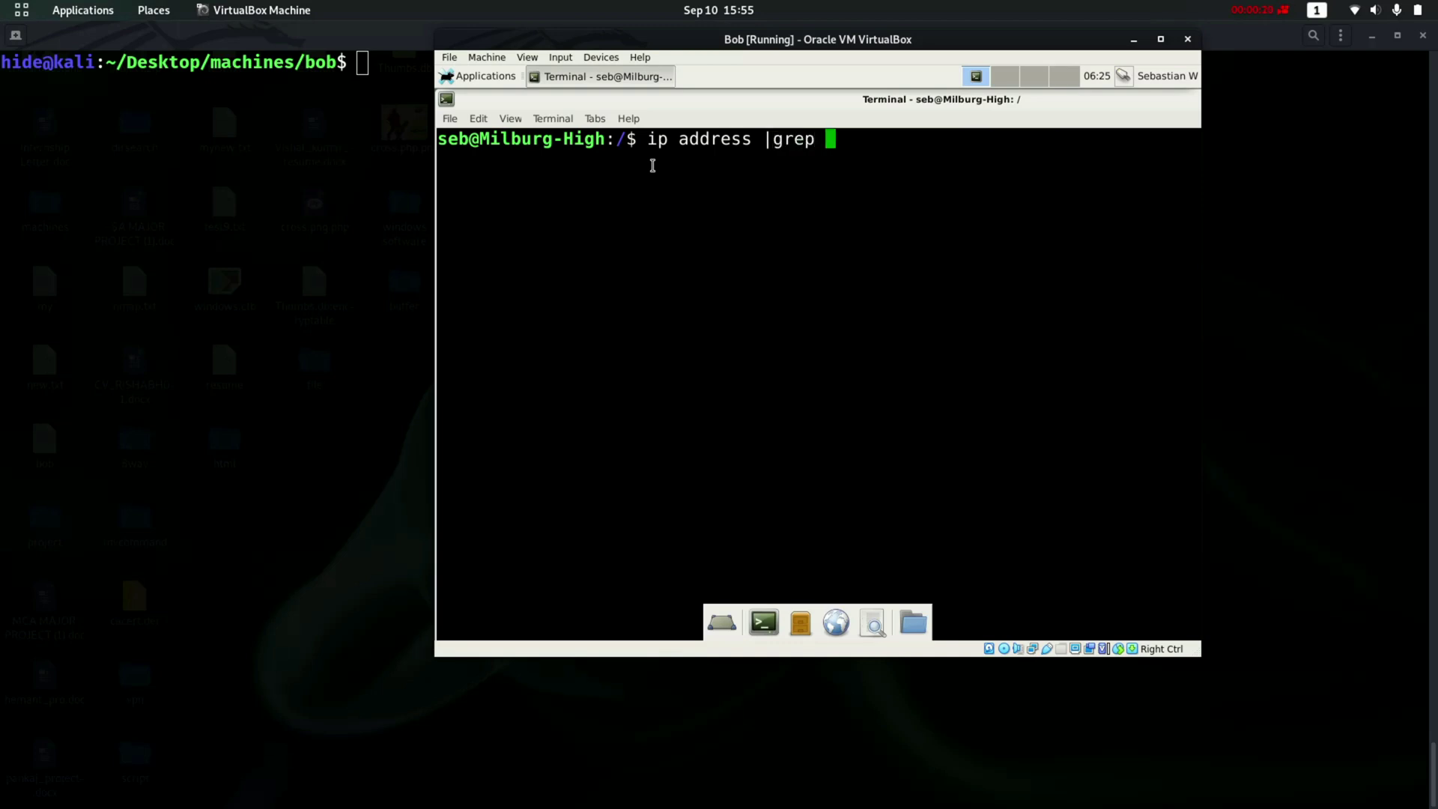
type("inet")
key("Return")
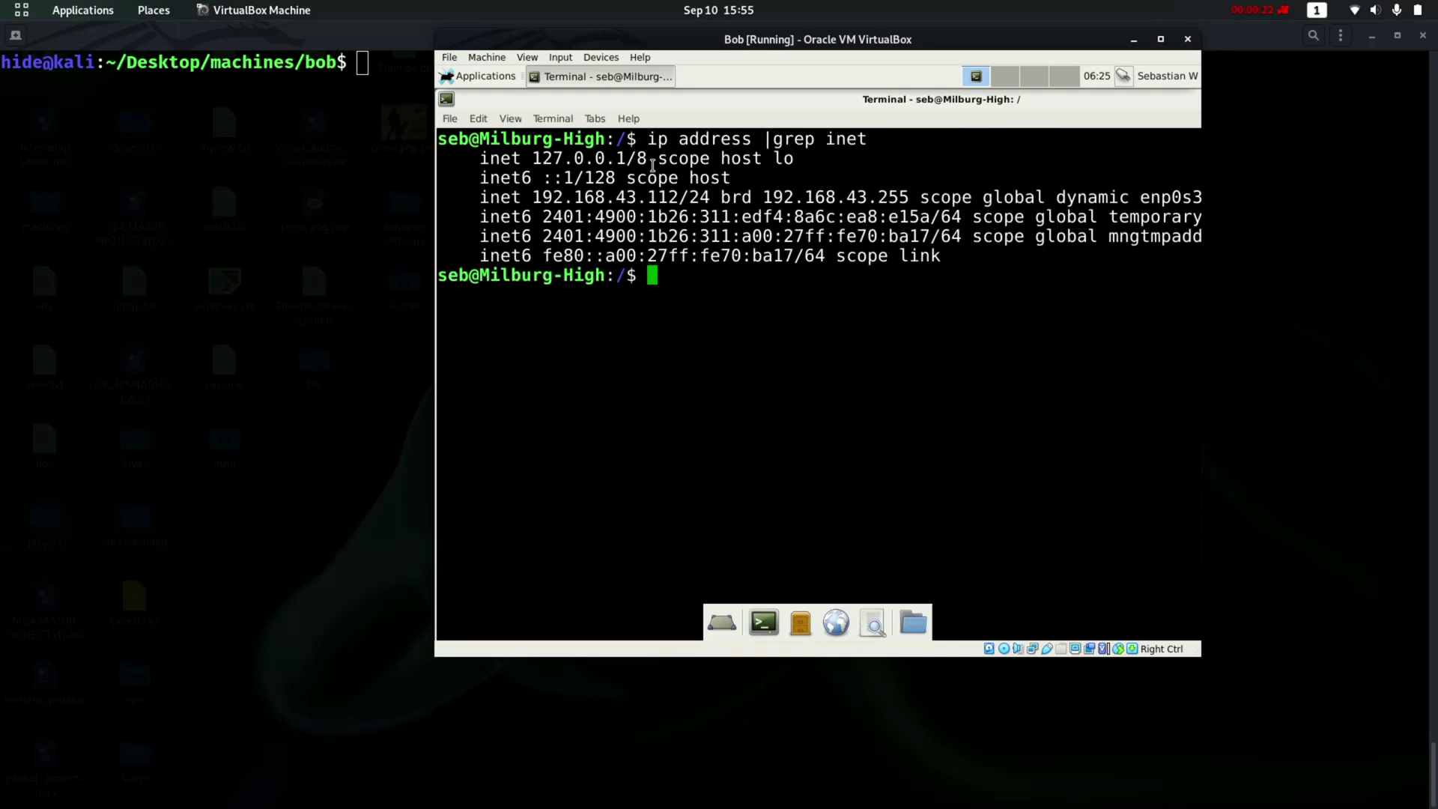
left_click_drag(542, 217, 682, 201)
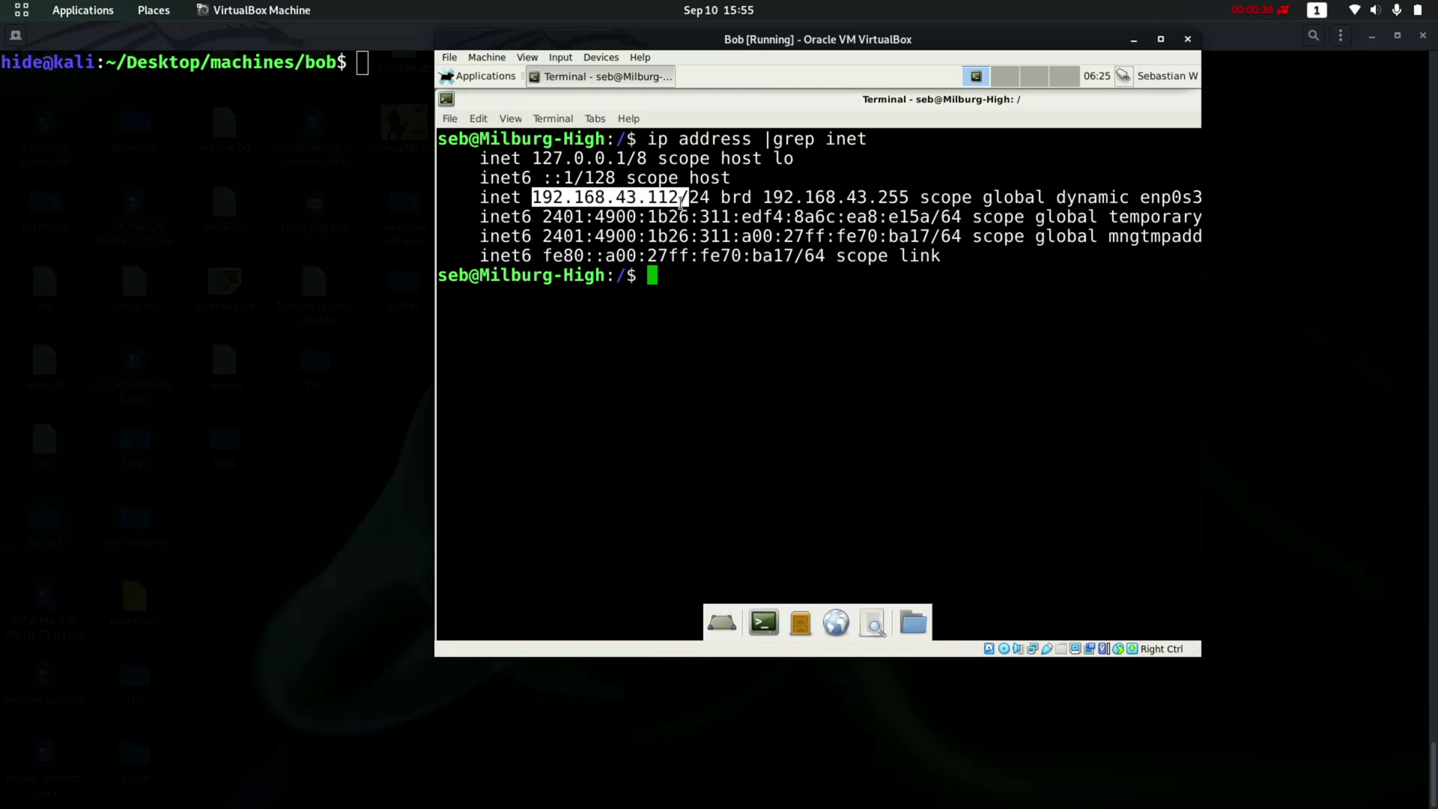
Switch to the Kali terminal, run "ifconfig |grep inet", and highlight the host's local network IPv4 address.
left_click(298, 199)
type("ifcon")
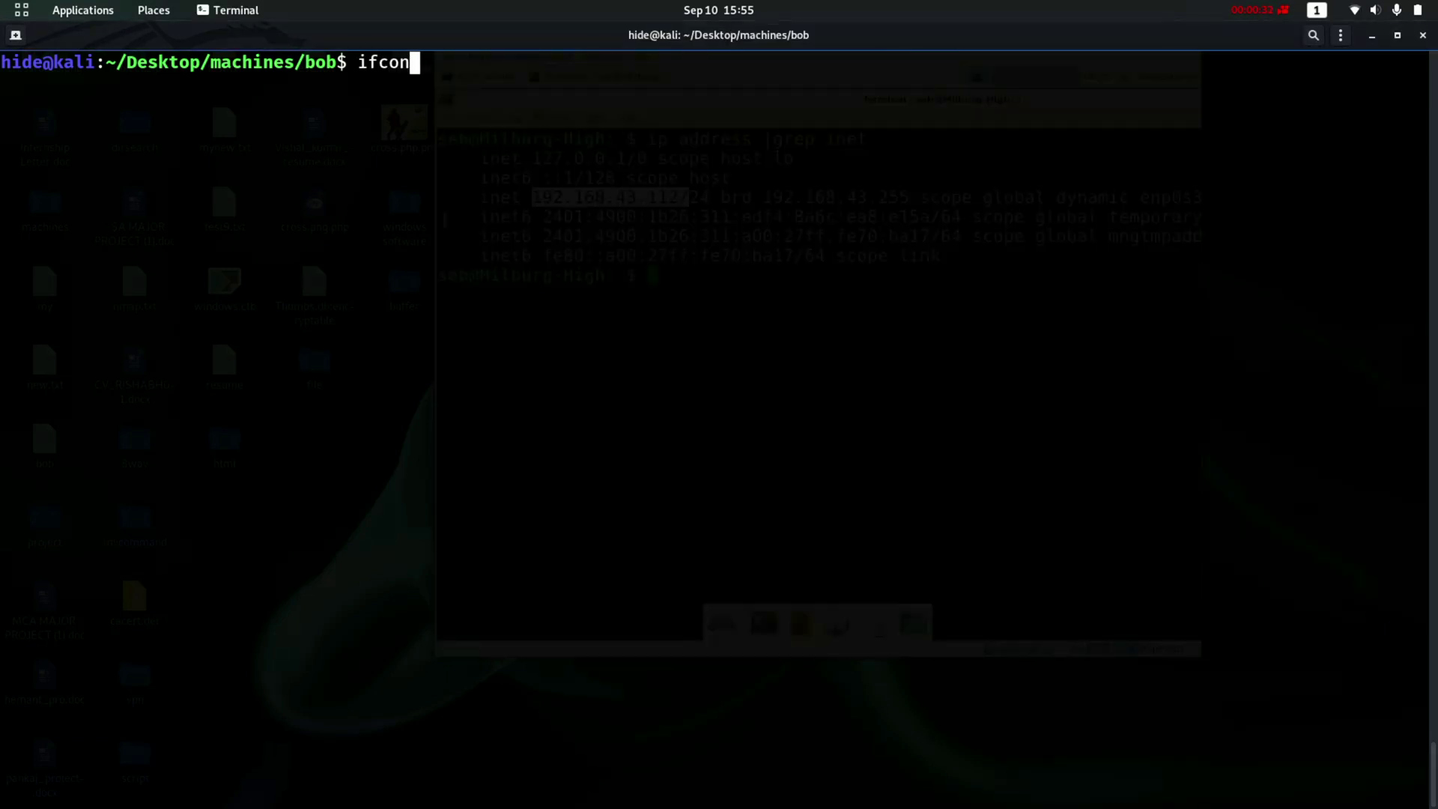
type("f")
type("ig ")
type("|inet")
key("BackSpace")
key("BackSpace")
key("BackSpace")
key("BackSpace")
type("grep i")
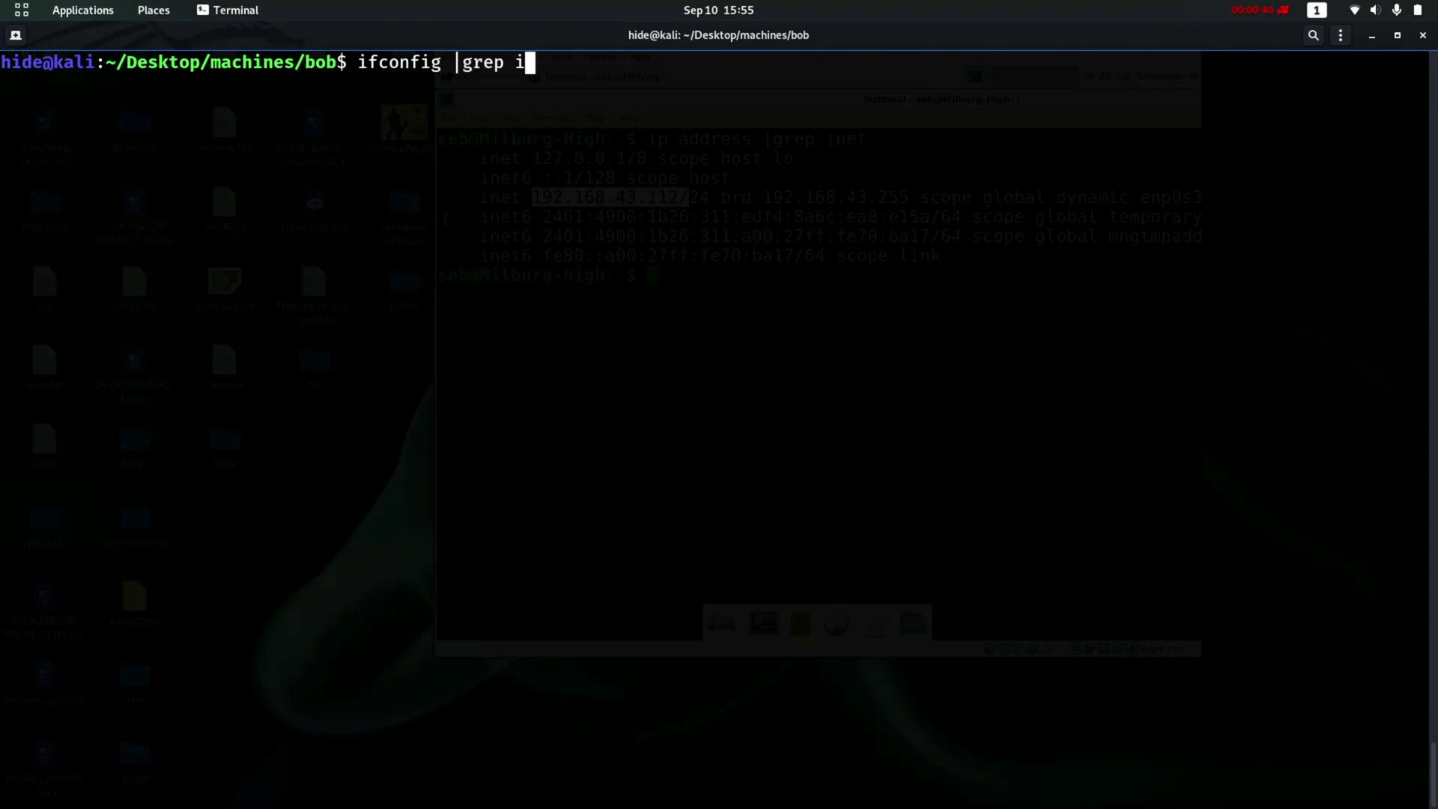
type("net")
key("Return")
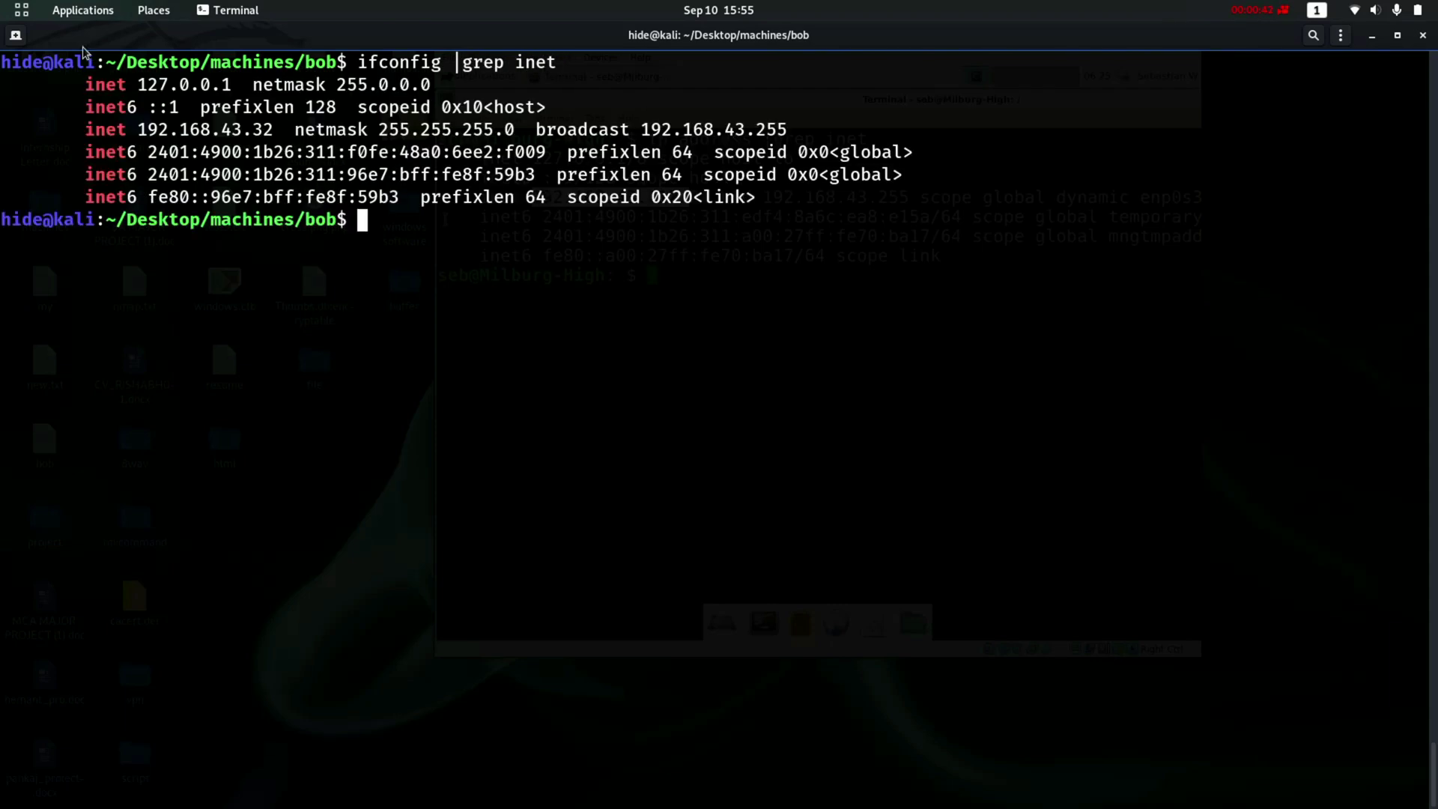
left_click_drag(129, 129, 279, 134)
Ping the virtual machine at 192.168.43.112 from the Kali terminal, stopping after a few replies.
left_click(483, 327)
type("ping 192")
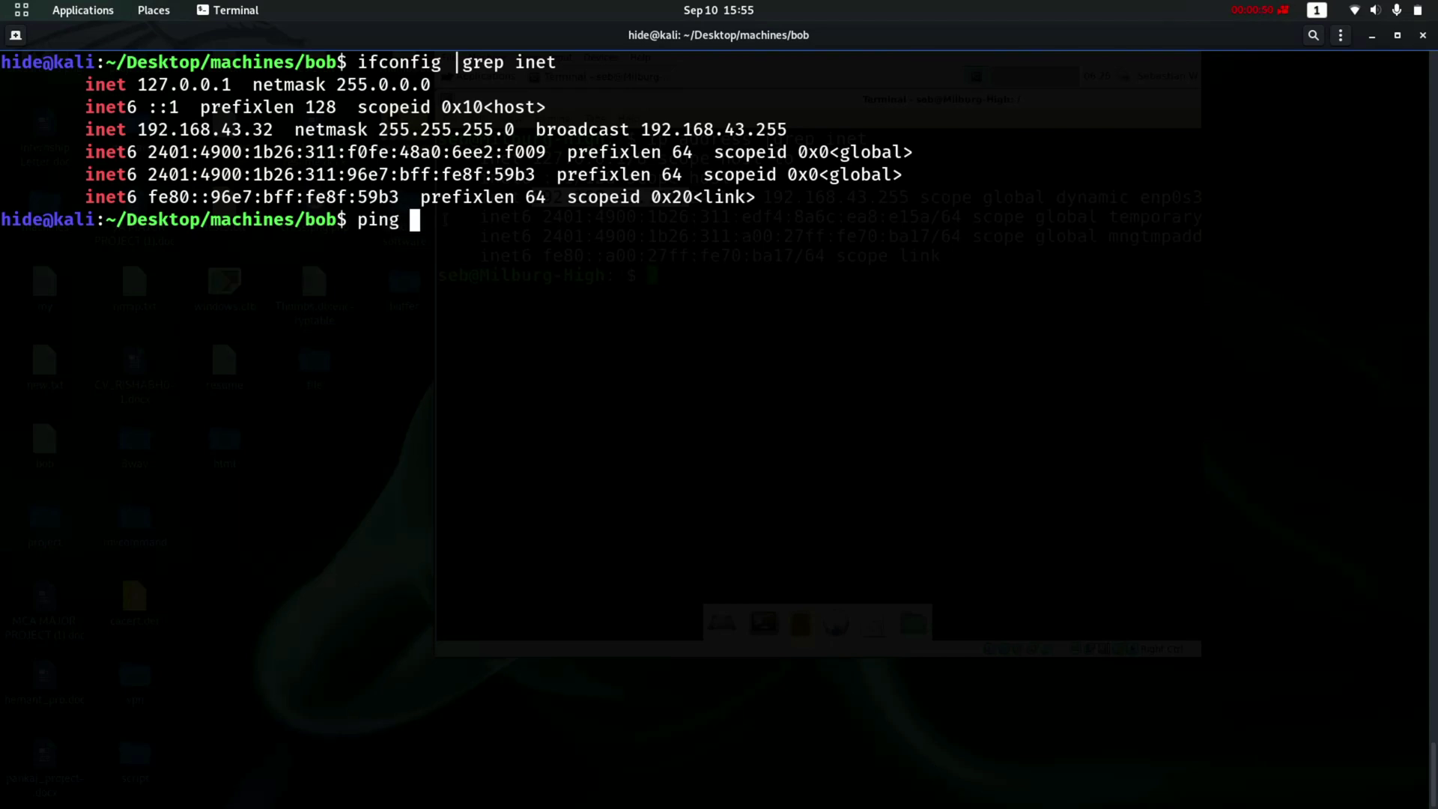
type(".1")
type("68.4")
type("3.1")
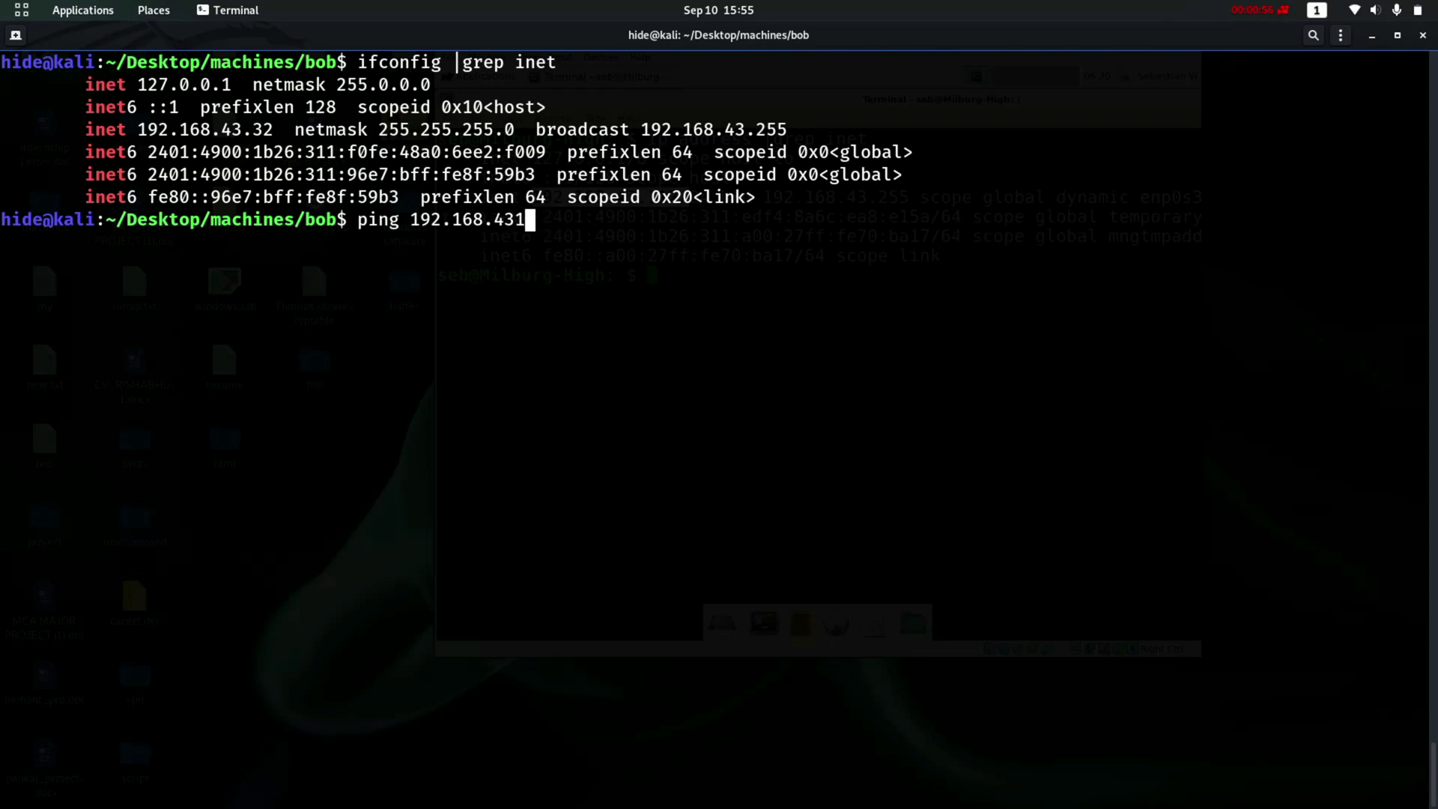
type("12")
key("Return")
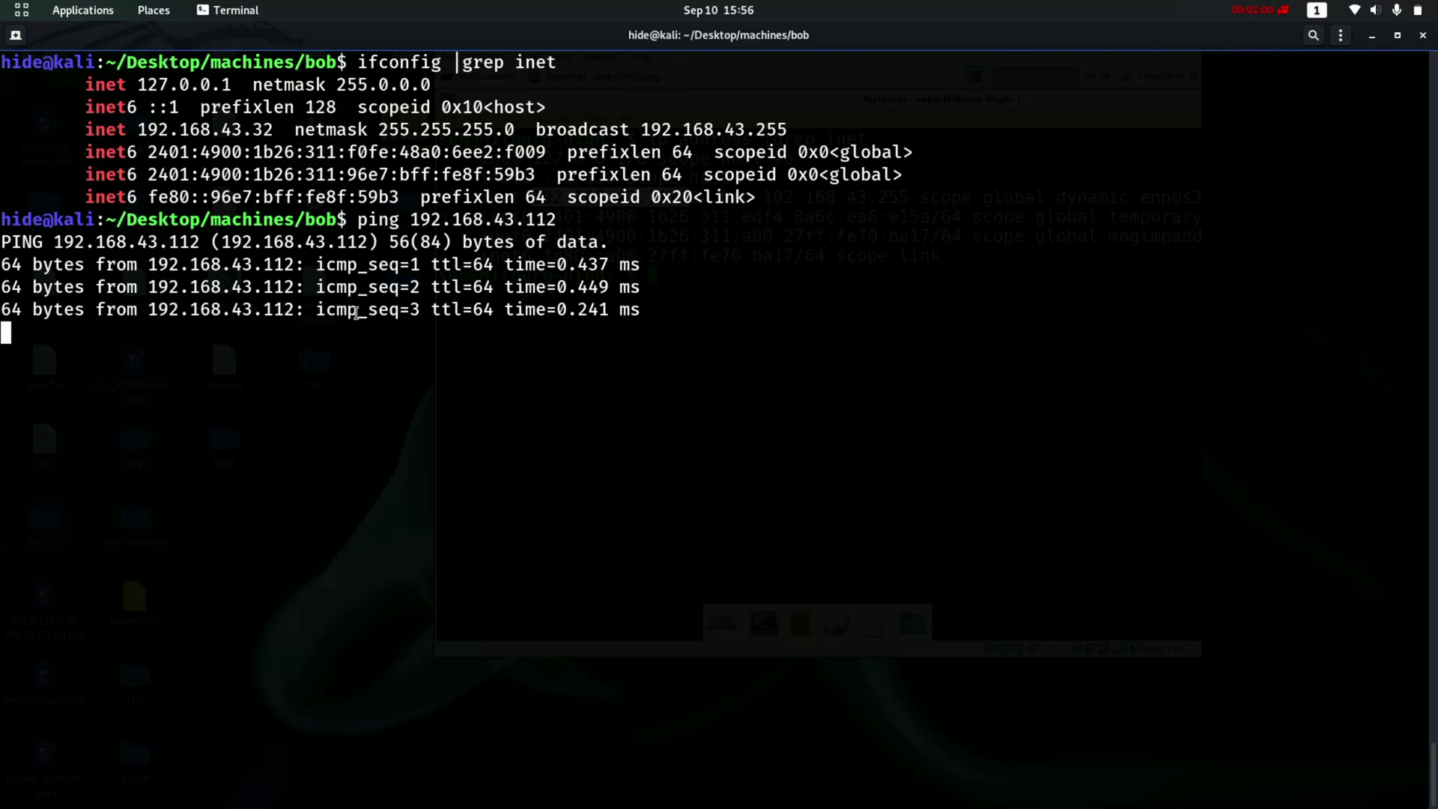
key("ctrl+c")
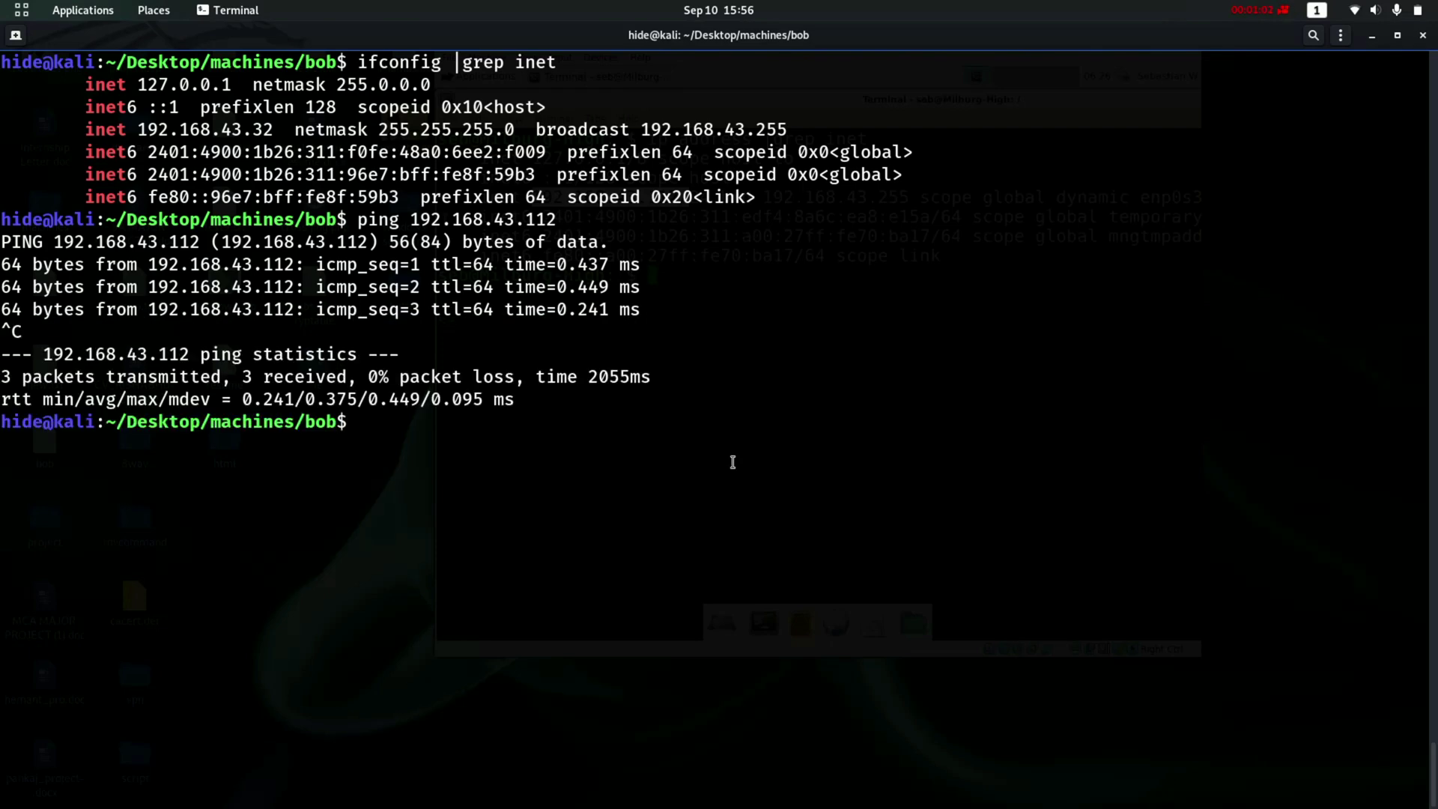
Find and launch Wireshark, entering the account password to authorize running it as root.
key("super")
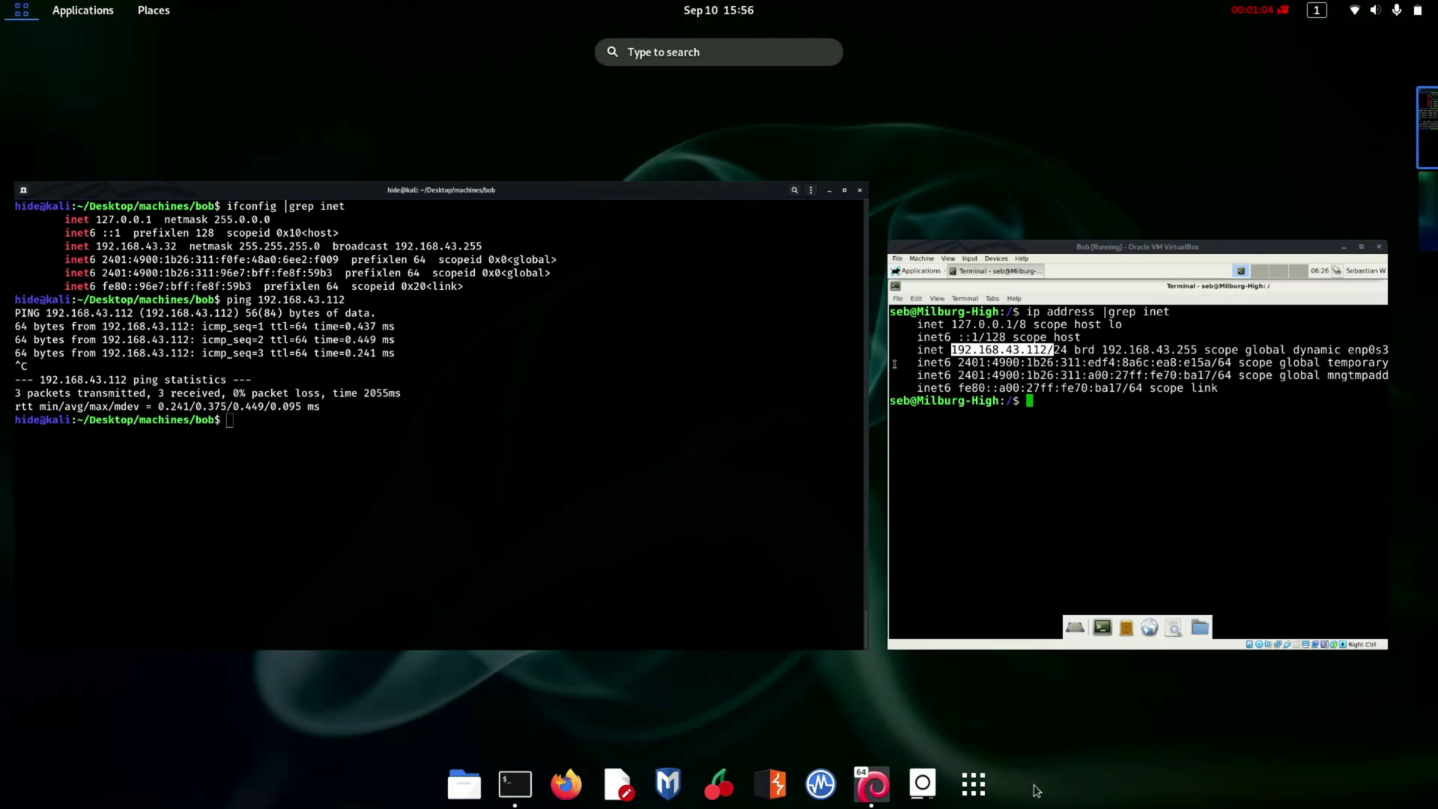
left_click(973, 784)
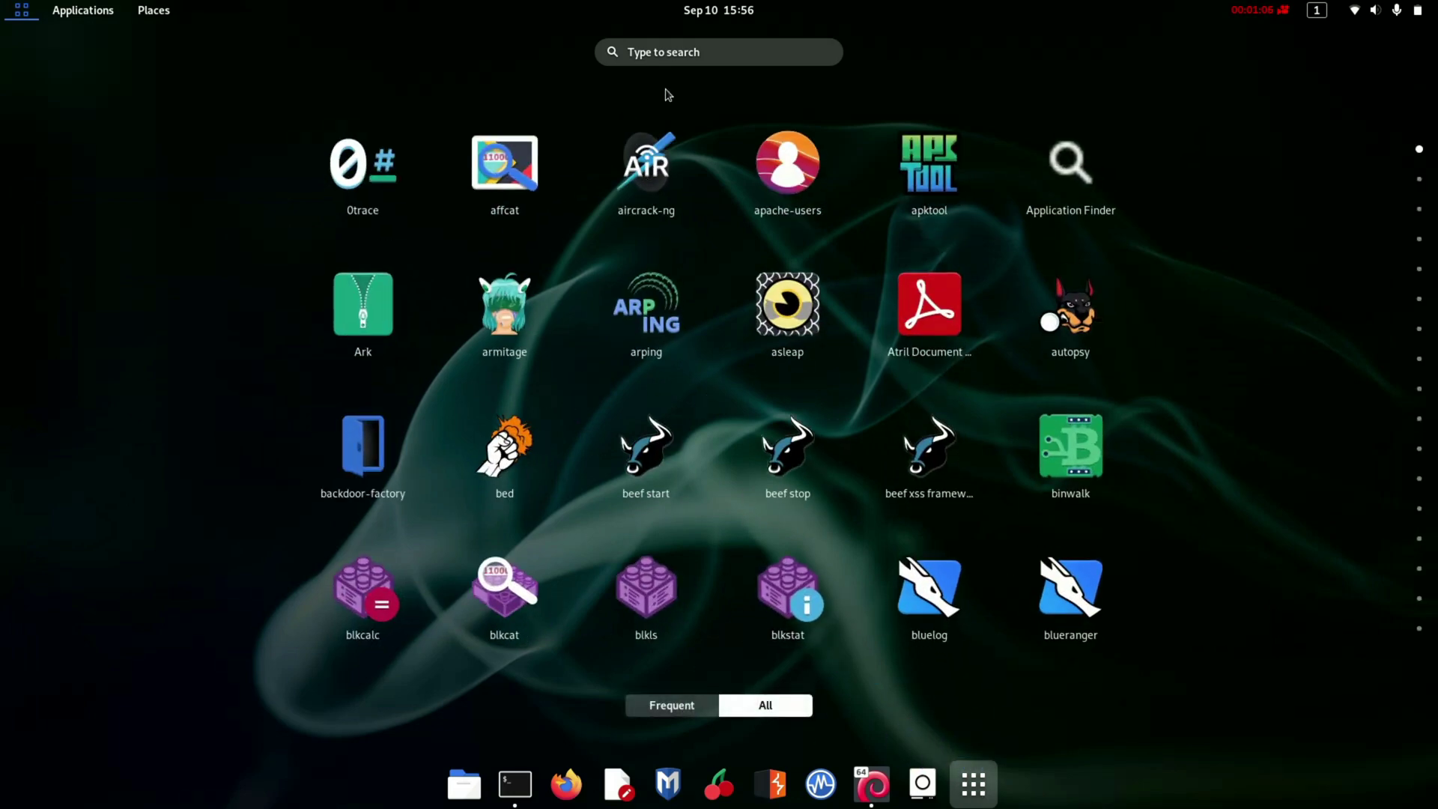
left_click(712, 64)
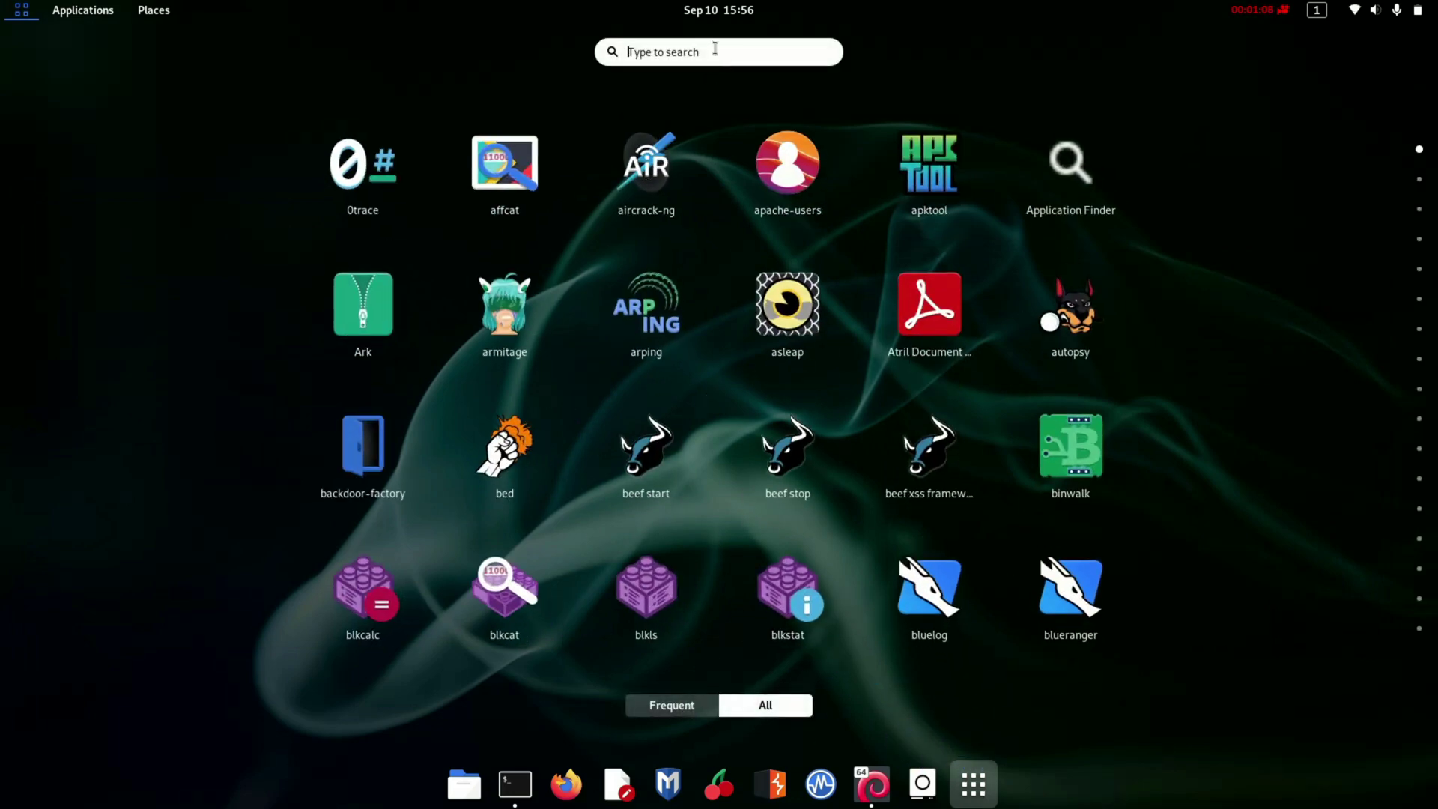
type("wi")
key("Return")
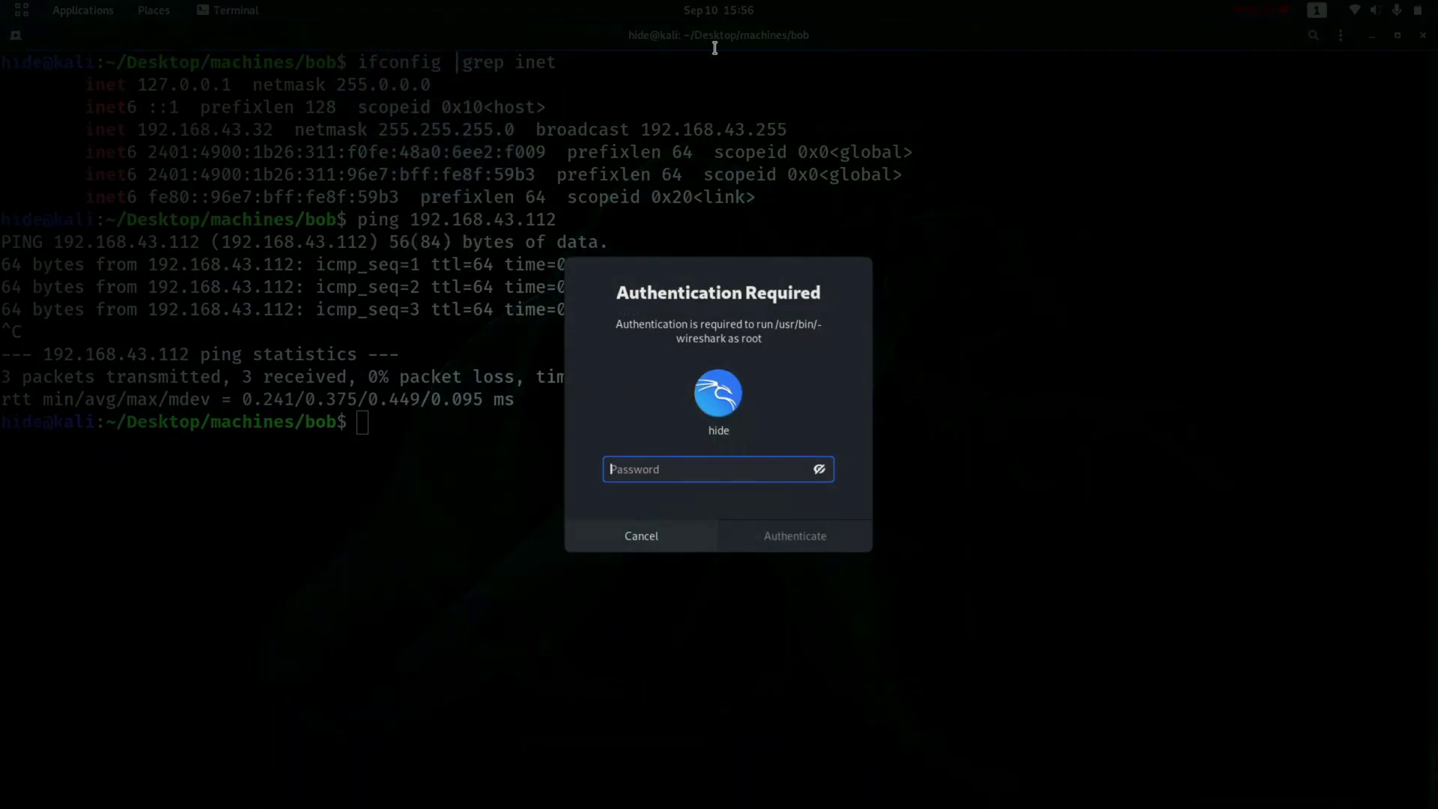
type("•")
key("Return")
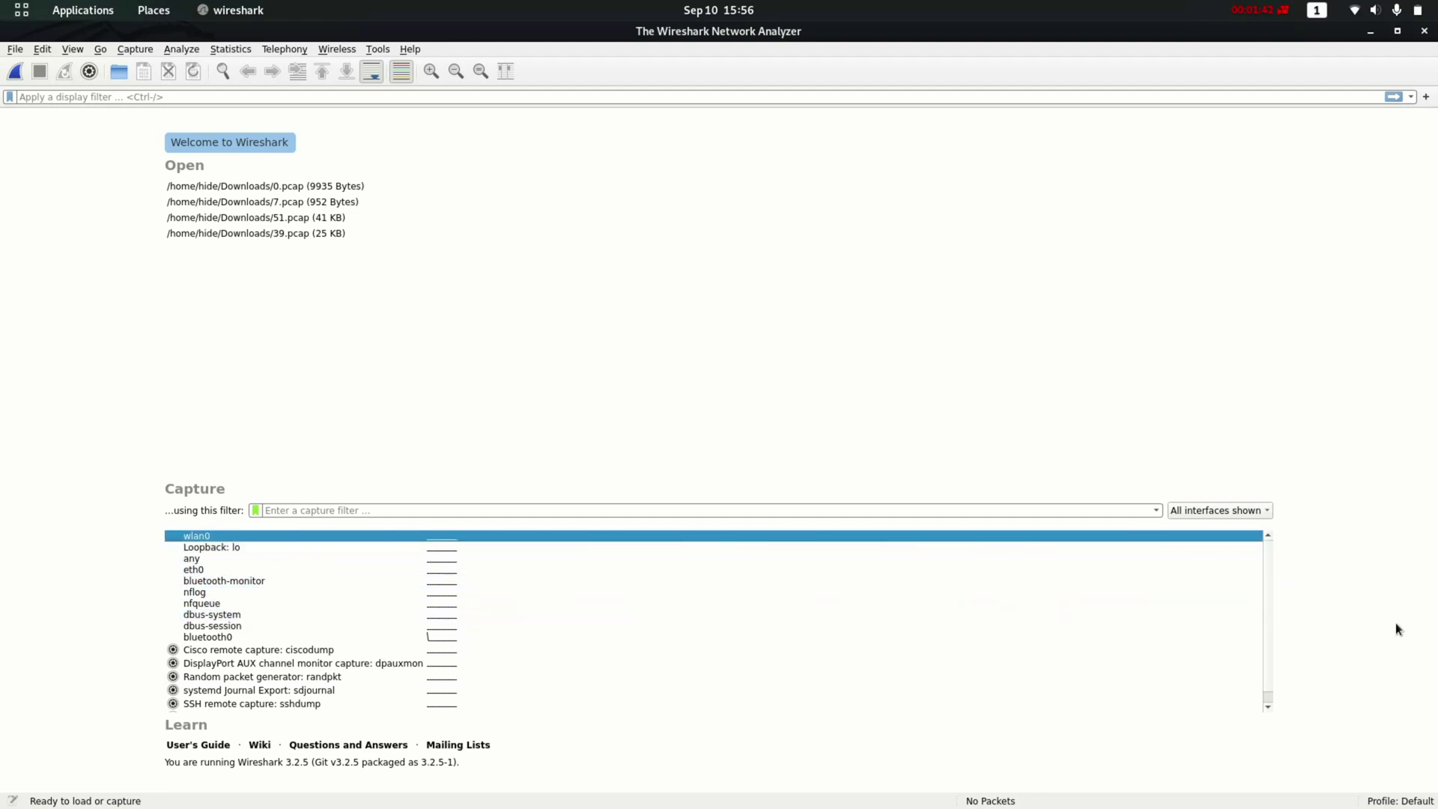
Check the interface type filter and start a live capture on the "any" interface.
left_click(1255, 512)
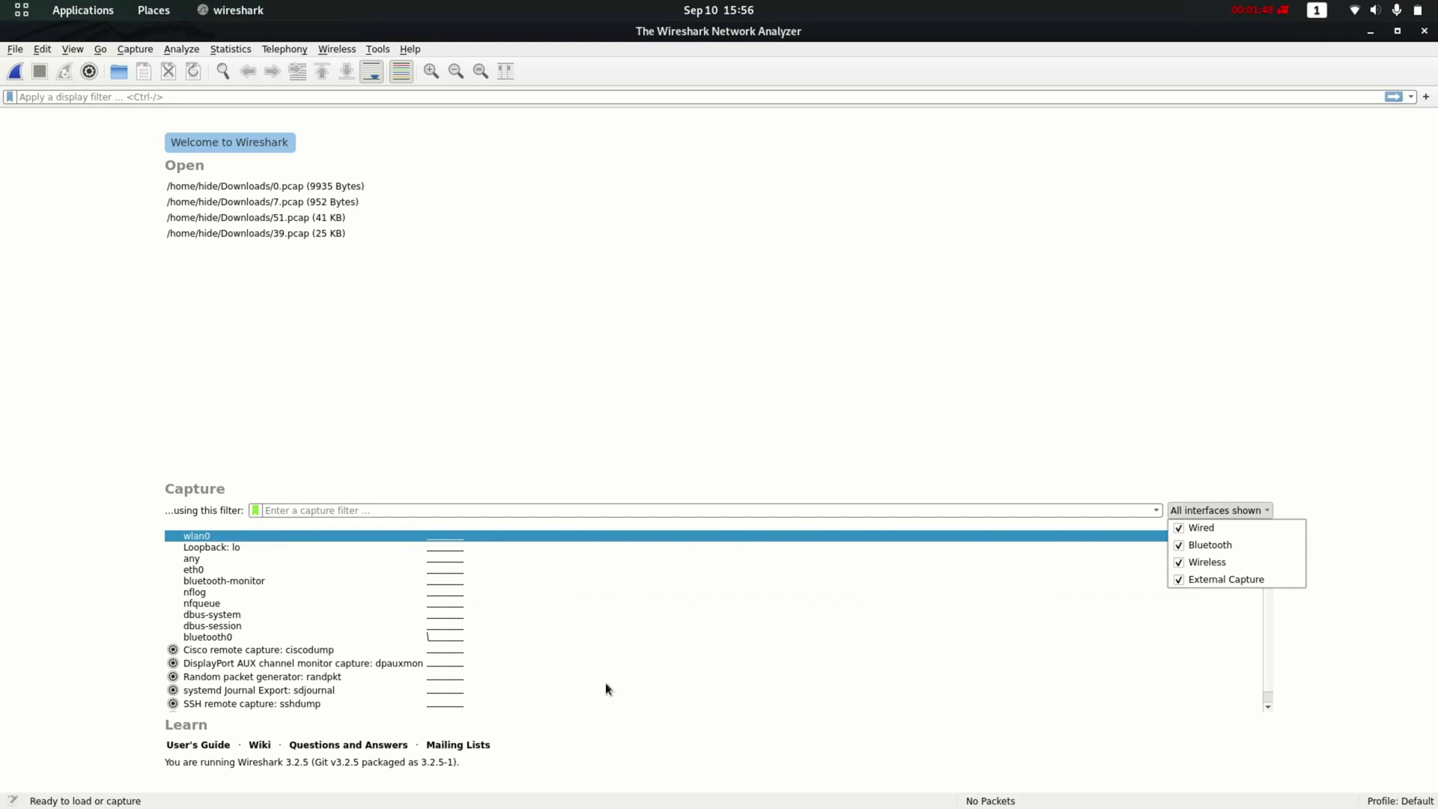
left_click(149, 715)
scroll(363, 707, "down", 1)
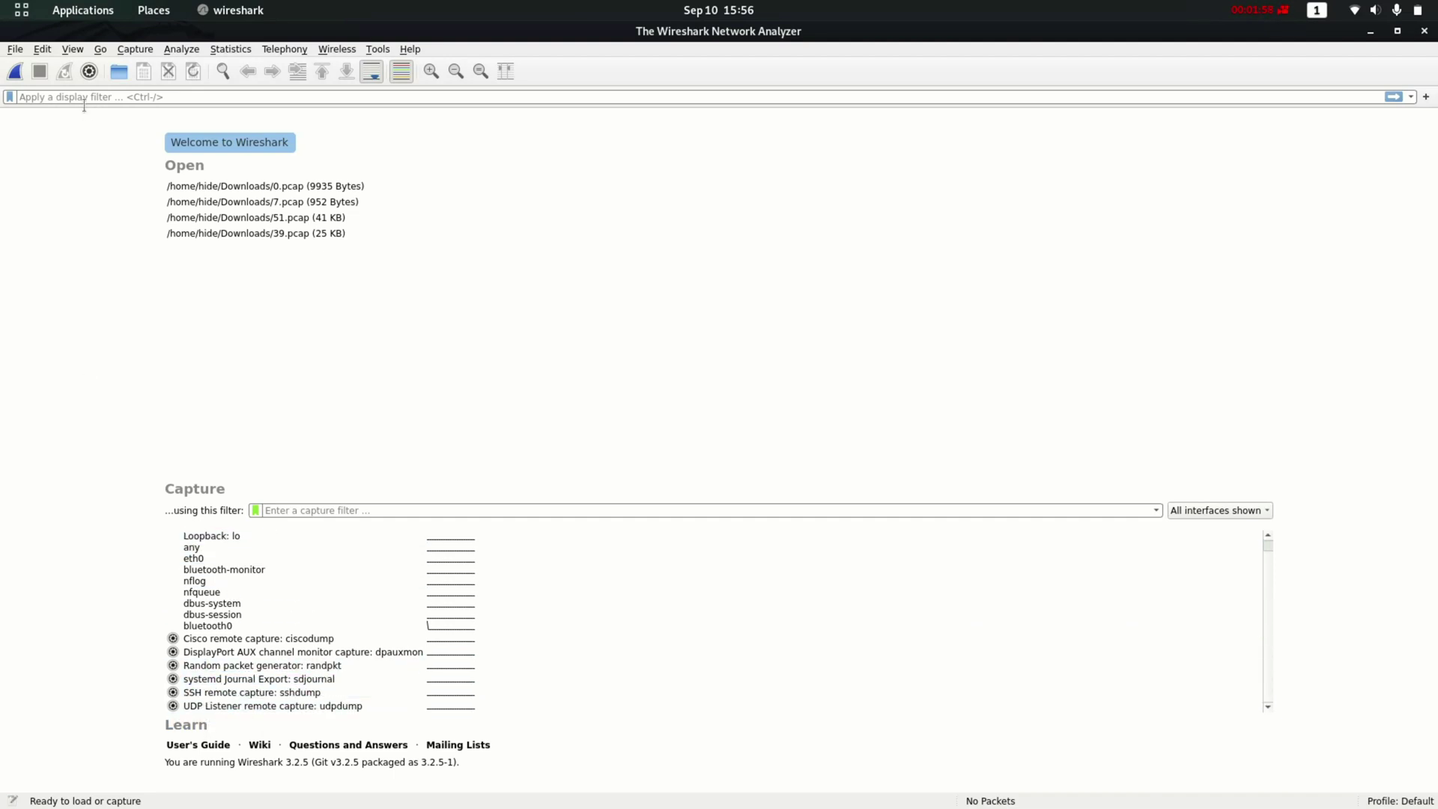
double_click(194, 549)
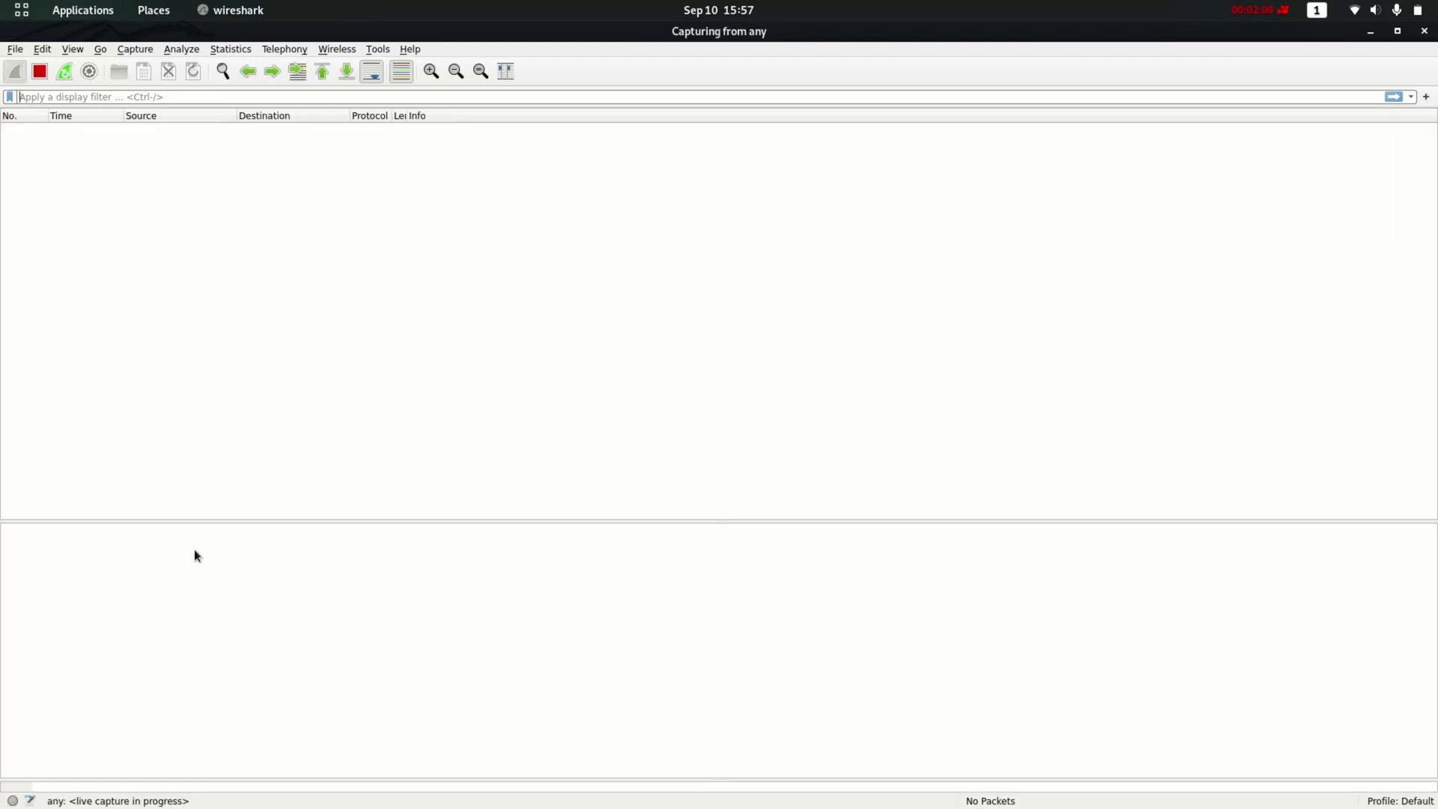
Switch to the Kali terminal, ping 192.168.43.112 again, stop it, and view the captured ICMP packets in Wireshark.
key("alt+Tab")
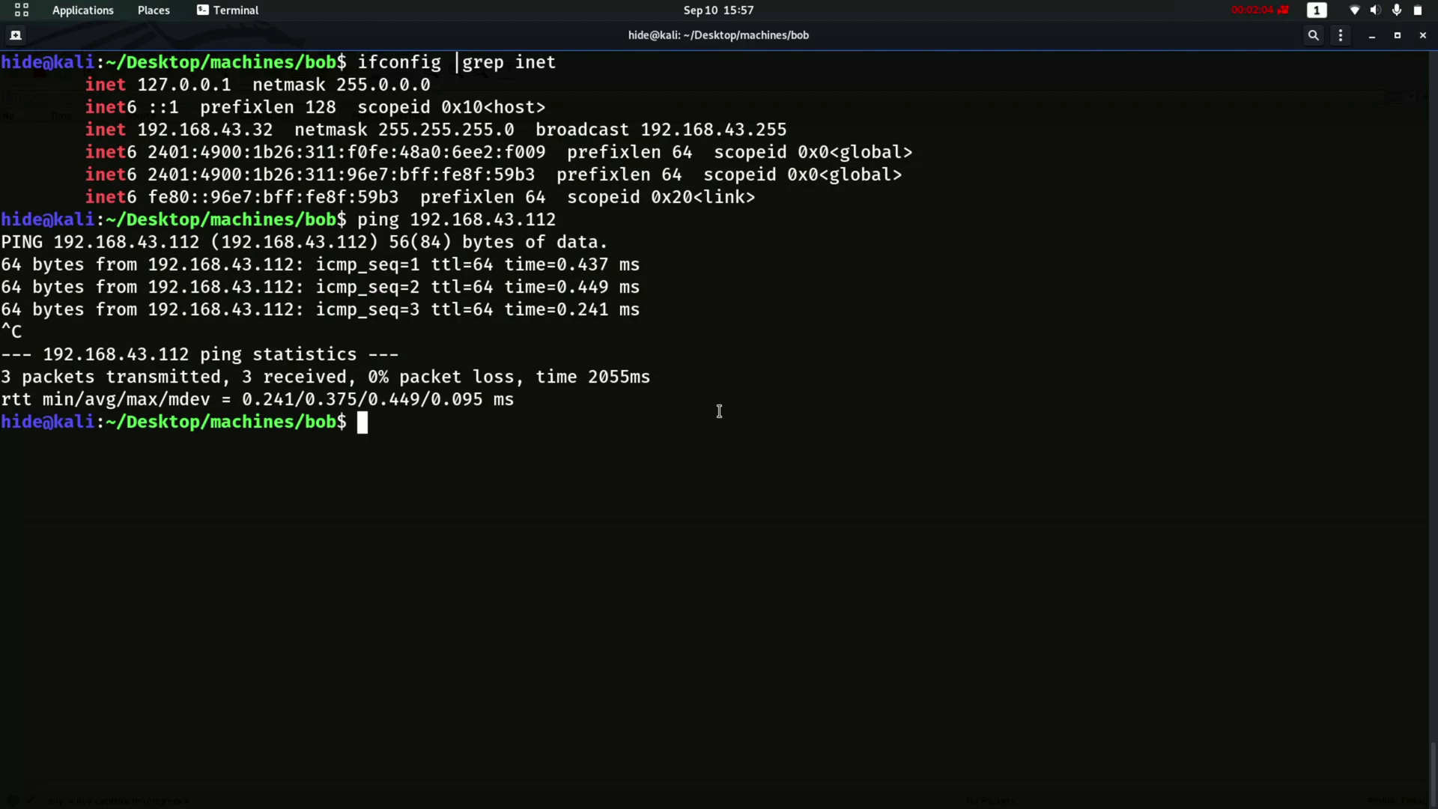
type("ping 192.1")
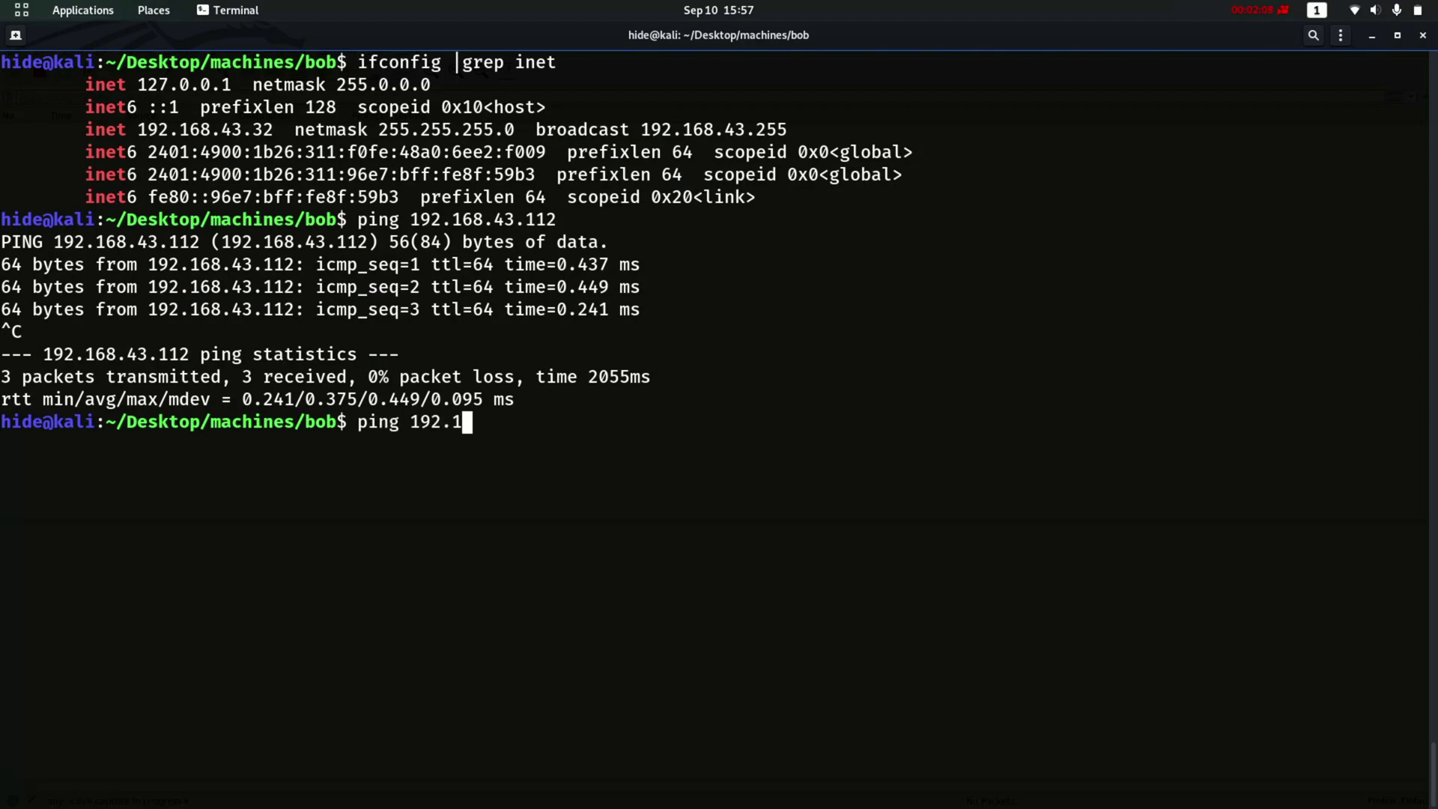
type("68.43.112")
key("Return")
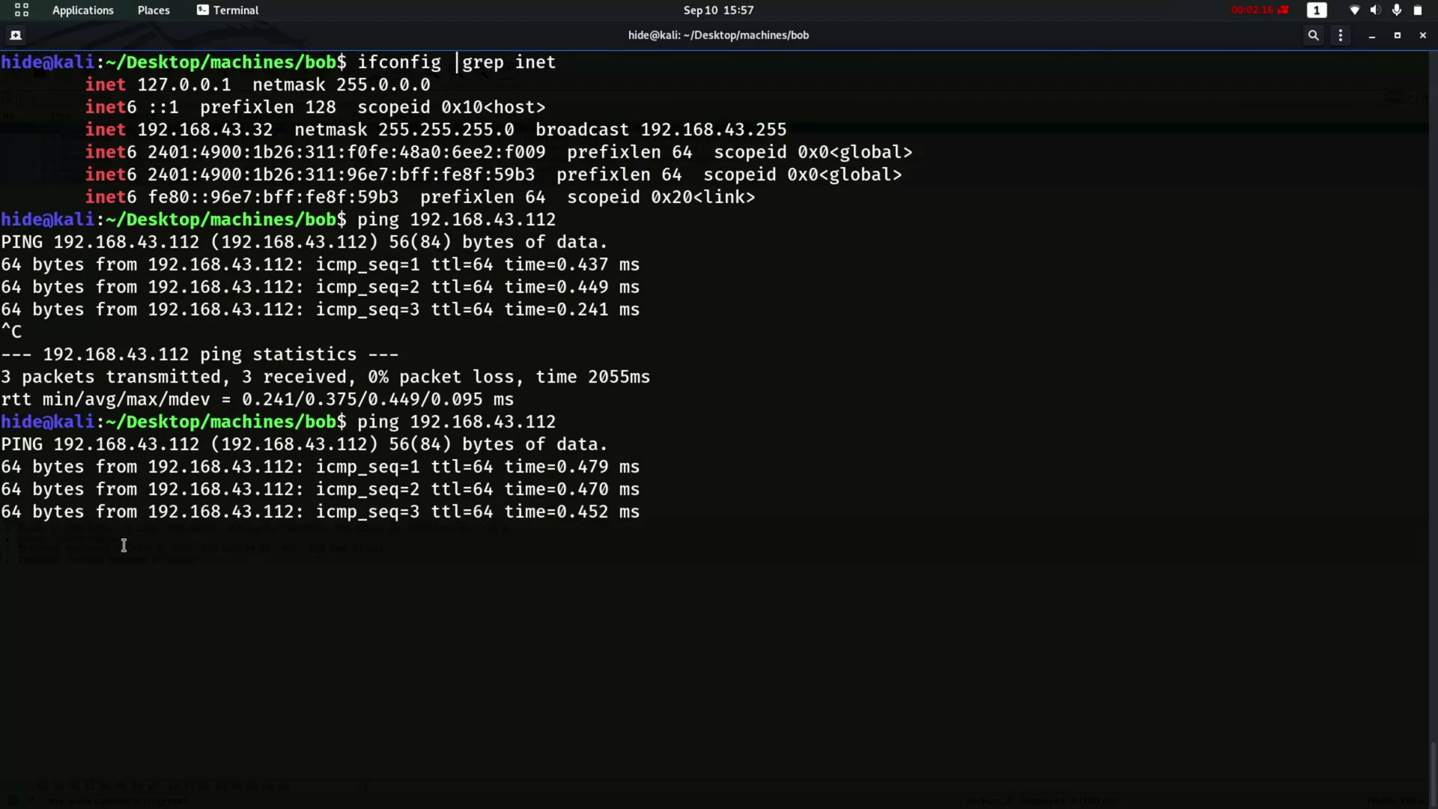
key("ctrl+c")
key("alt+Tab")
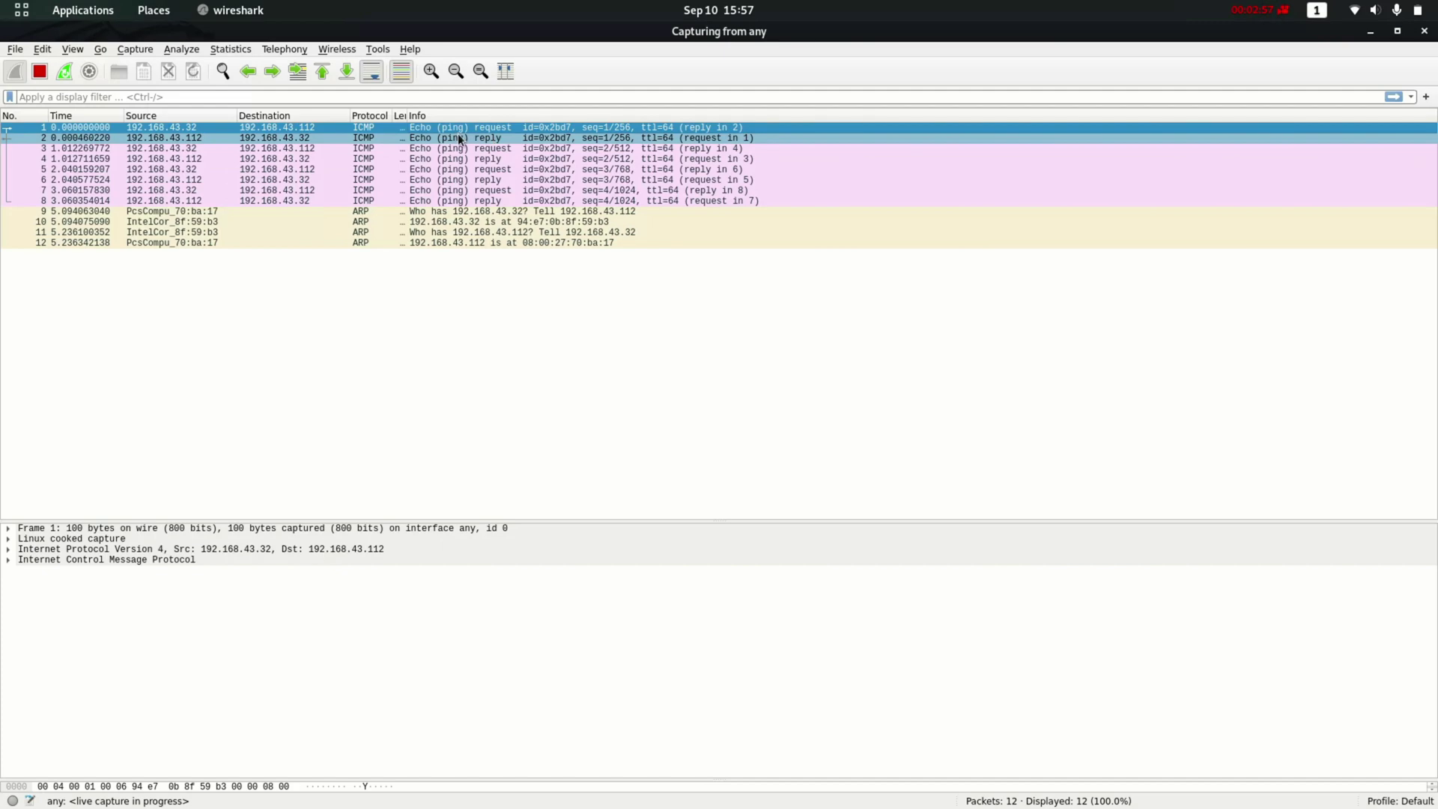
key("alt+Tab")
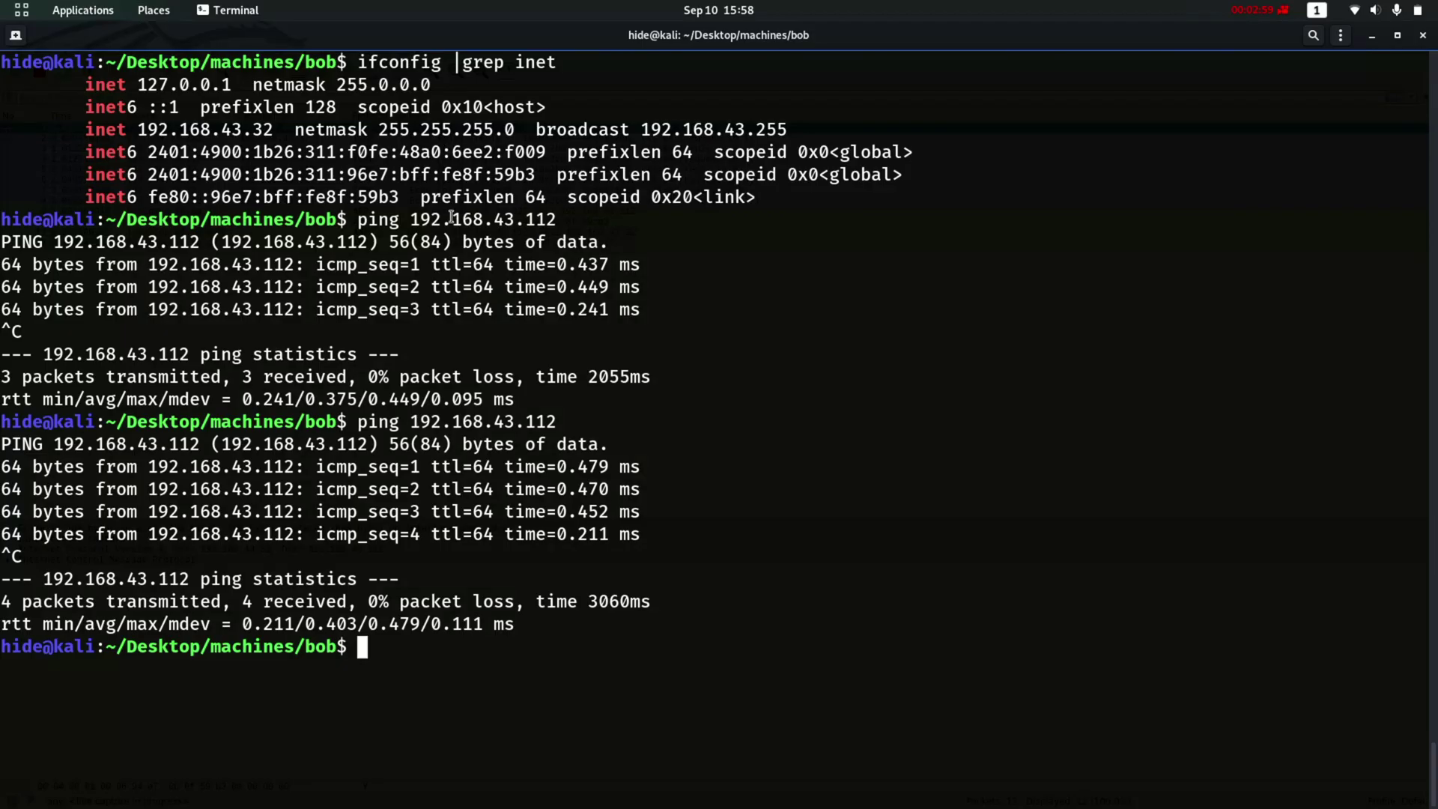
key("alt+Tab")
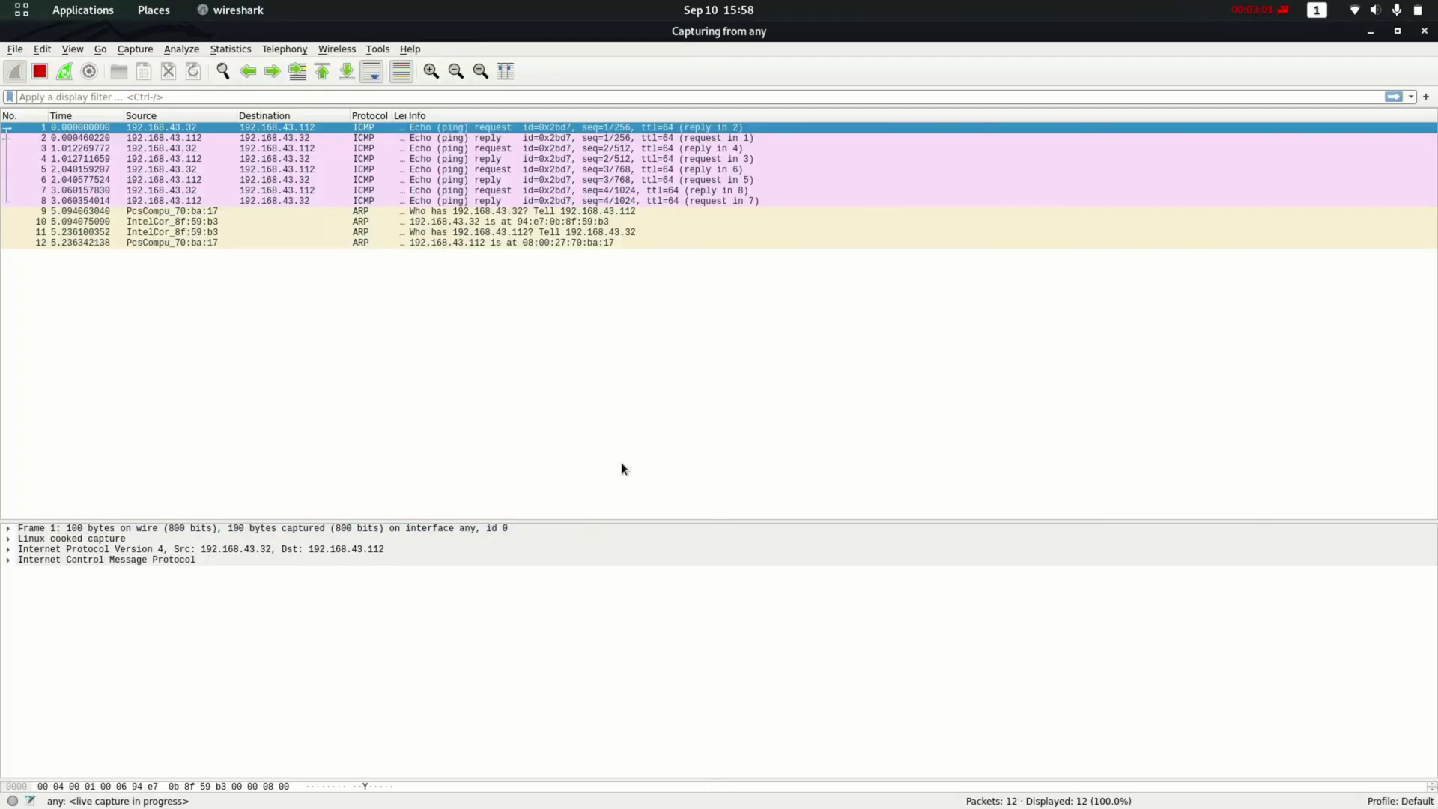
Switch to the Kali terminal and scan all ports of the virtual machine with "nmap -v -p- 192.168.43.112".
key("alt+Tab")
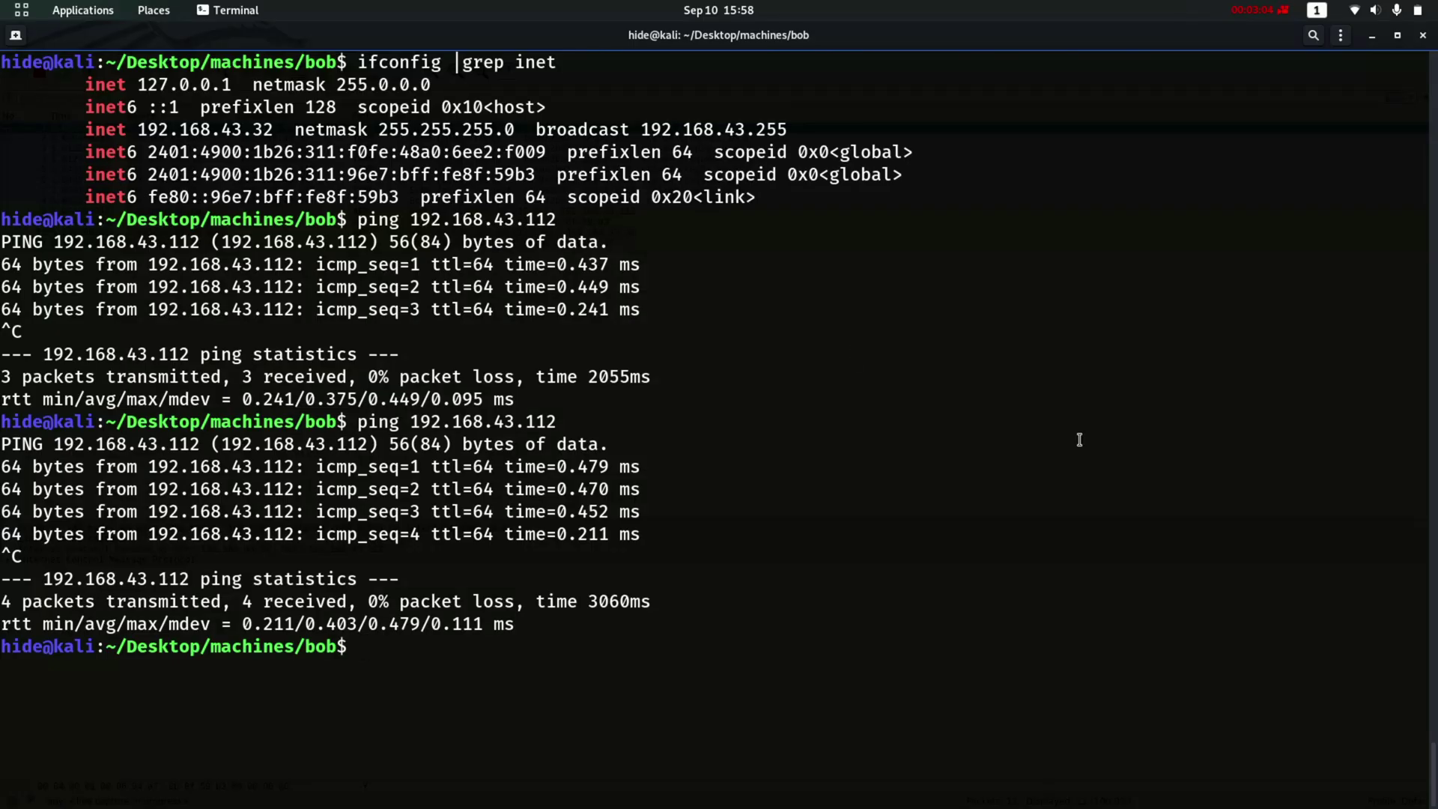
type("nmap -v -p- 192")
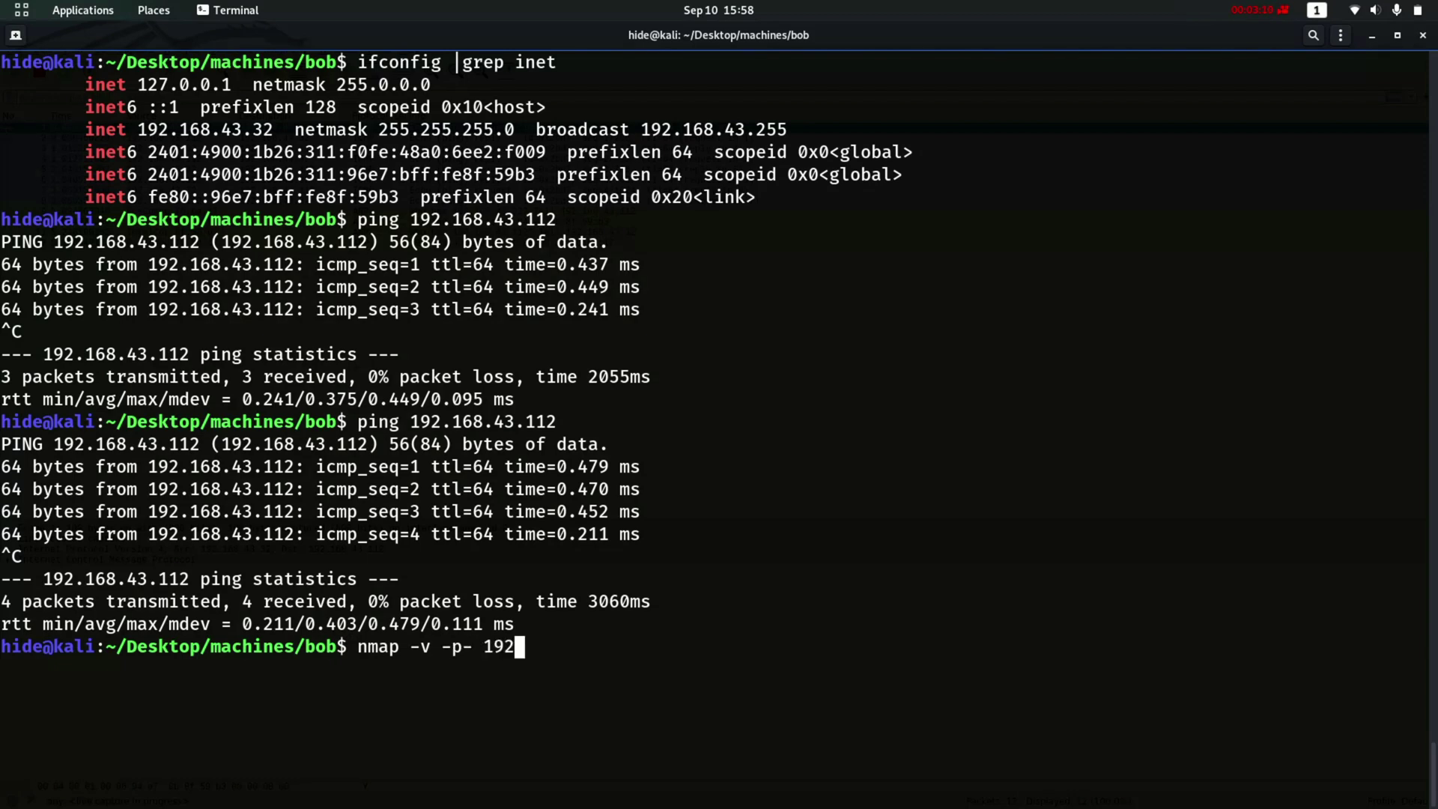
type(".168.43.122")
key("BackSpace")
key("BackSpace")
type("12")
key("Return")
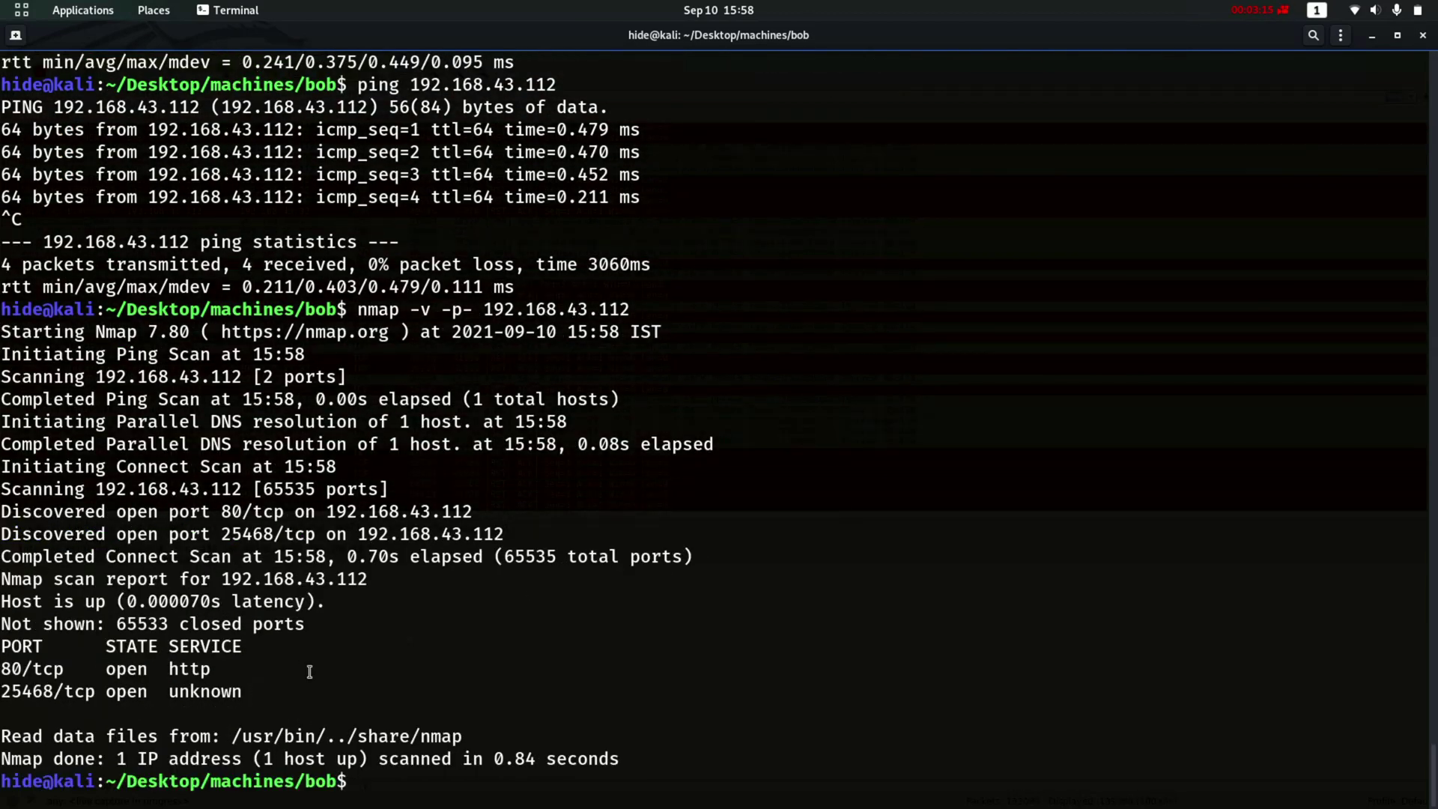
Examine the Nmap output, highlighting the open ports table and the line with the number of ports scanned.
left_click_drag(243, 702, 4, 645)
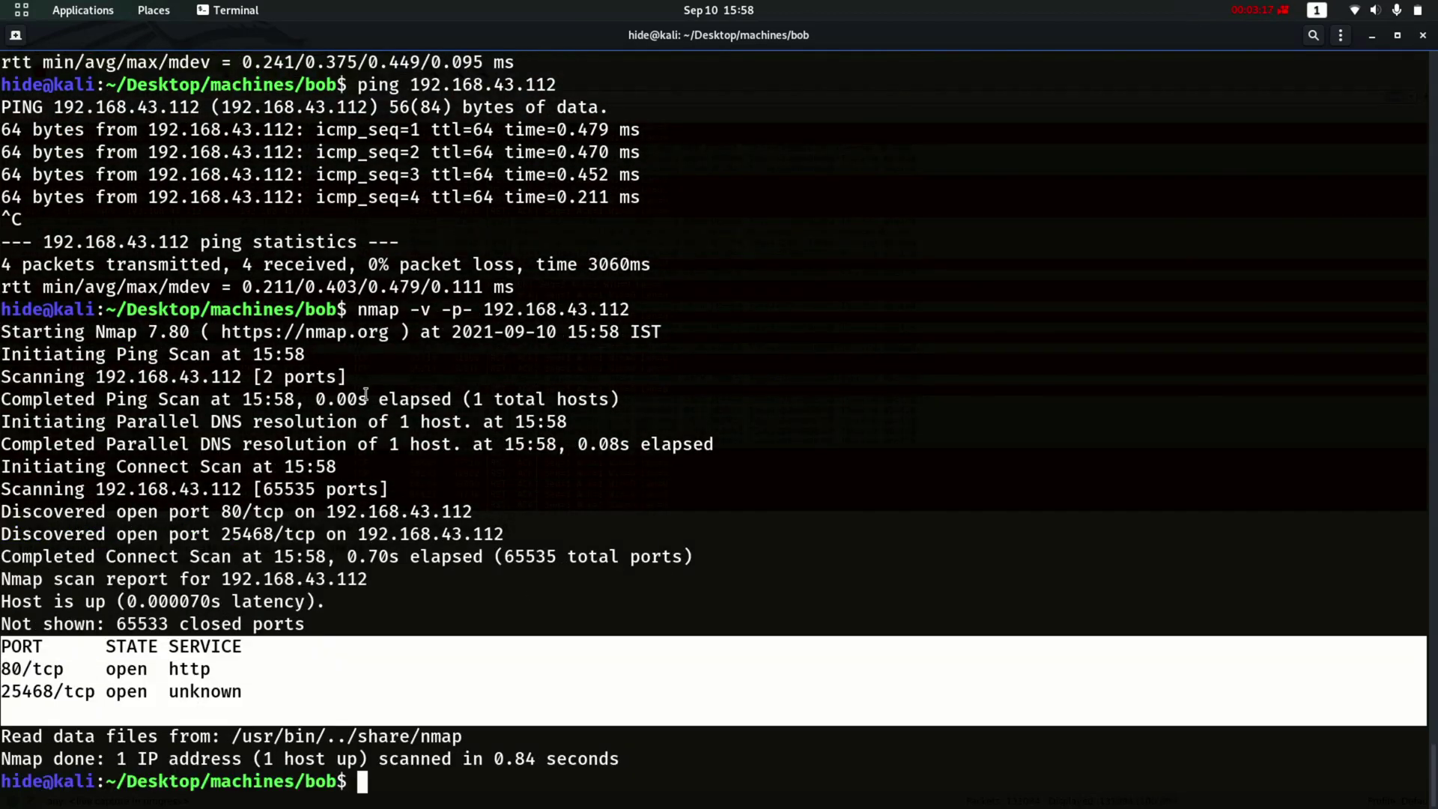
left_click(450, 452)
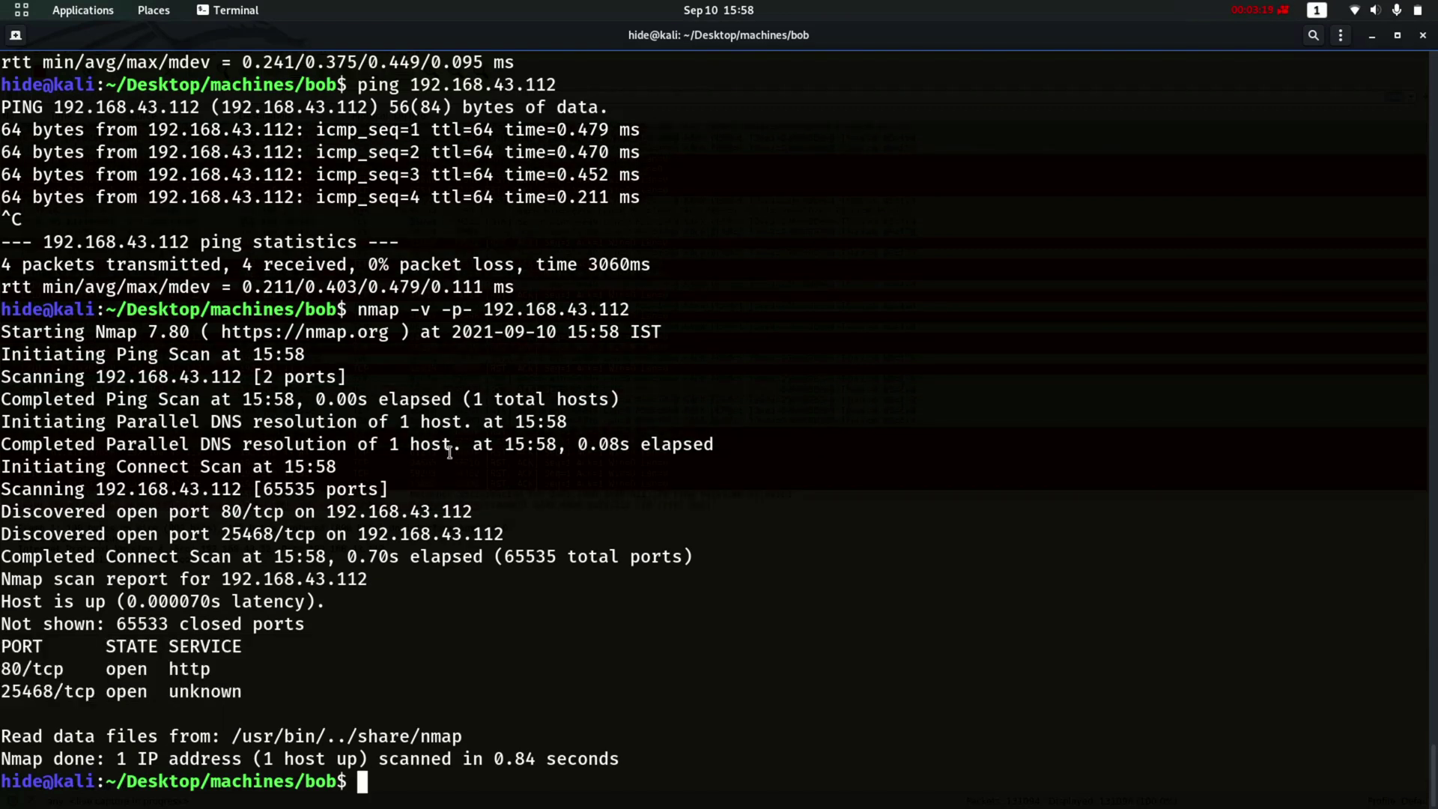
left_click_drag(258, 490, 217, 491)
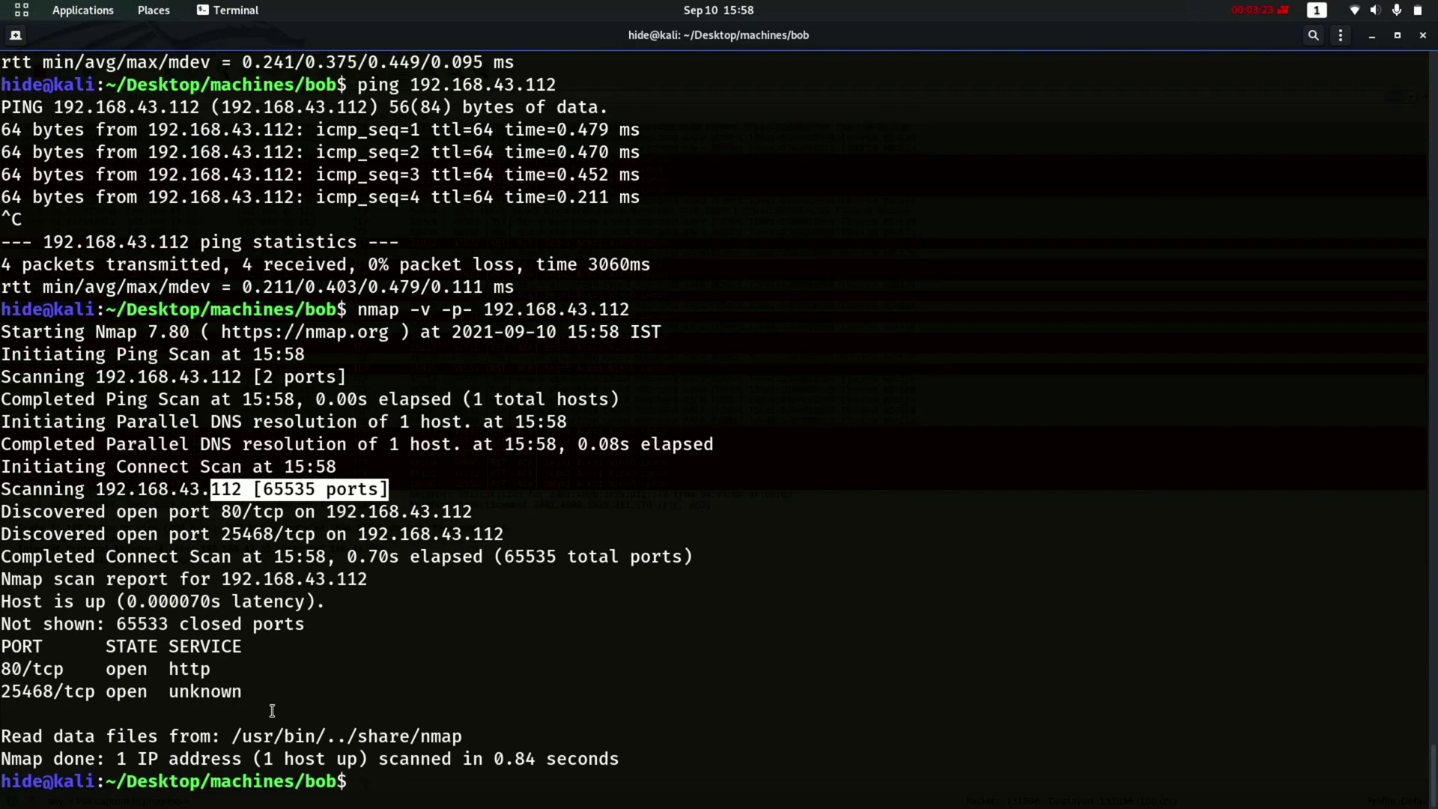
left_click_drag(225, 716, 2, 674)
left_click(416, 556)
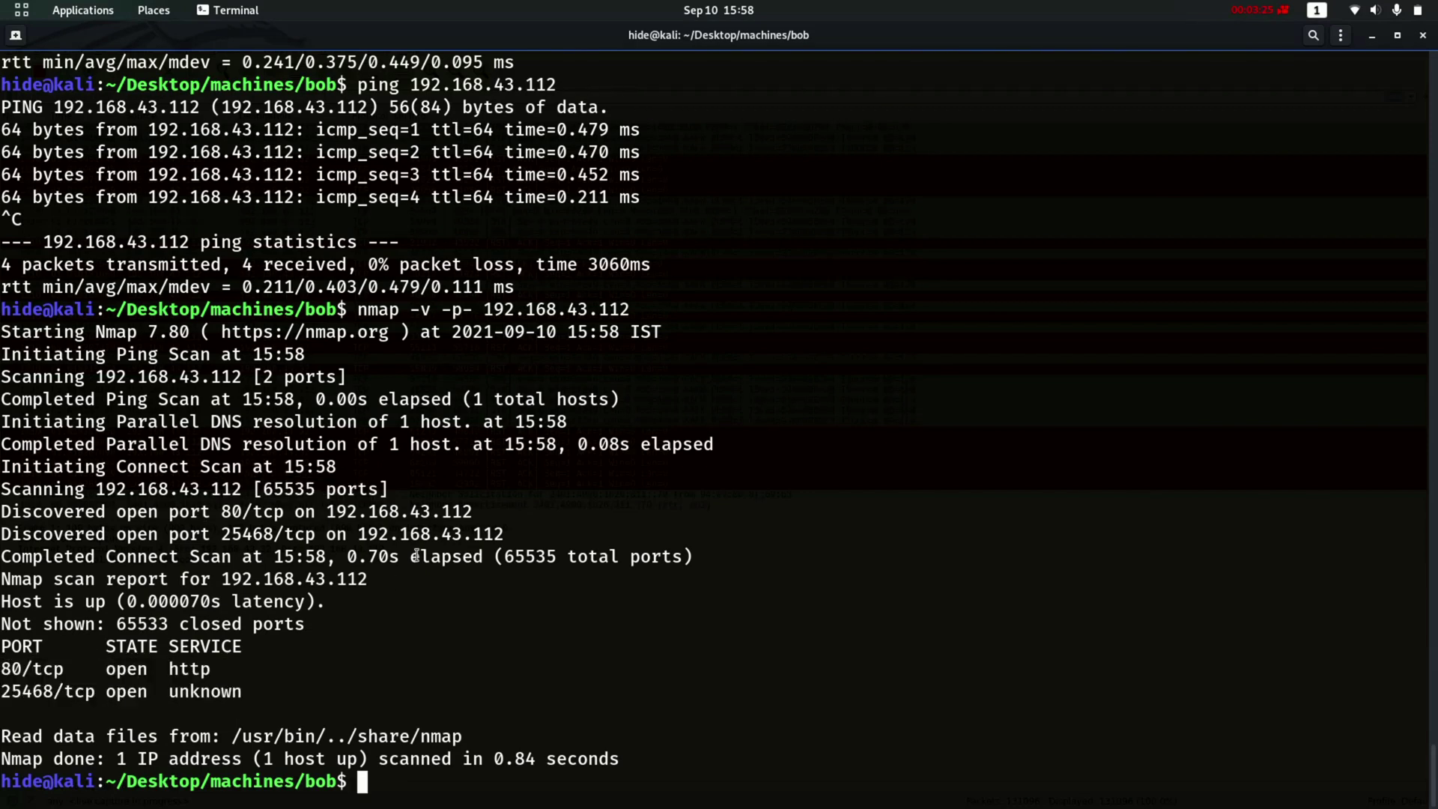
Switch to Wireshark, examine the captured SYN and RST, ACK scan packets, and select a reset packet from 192.168.43.112.
key("alt+Tab")
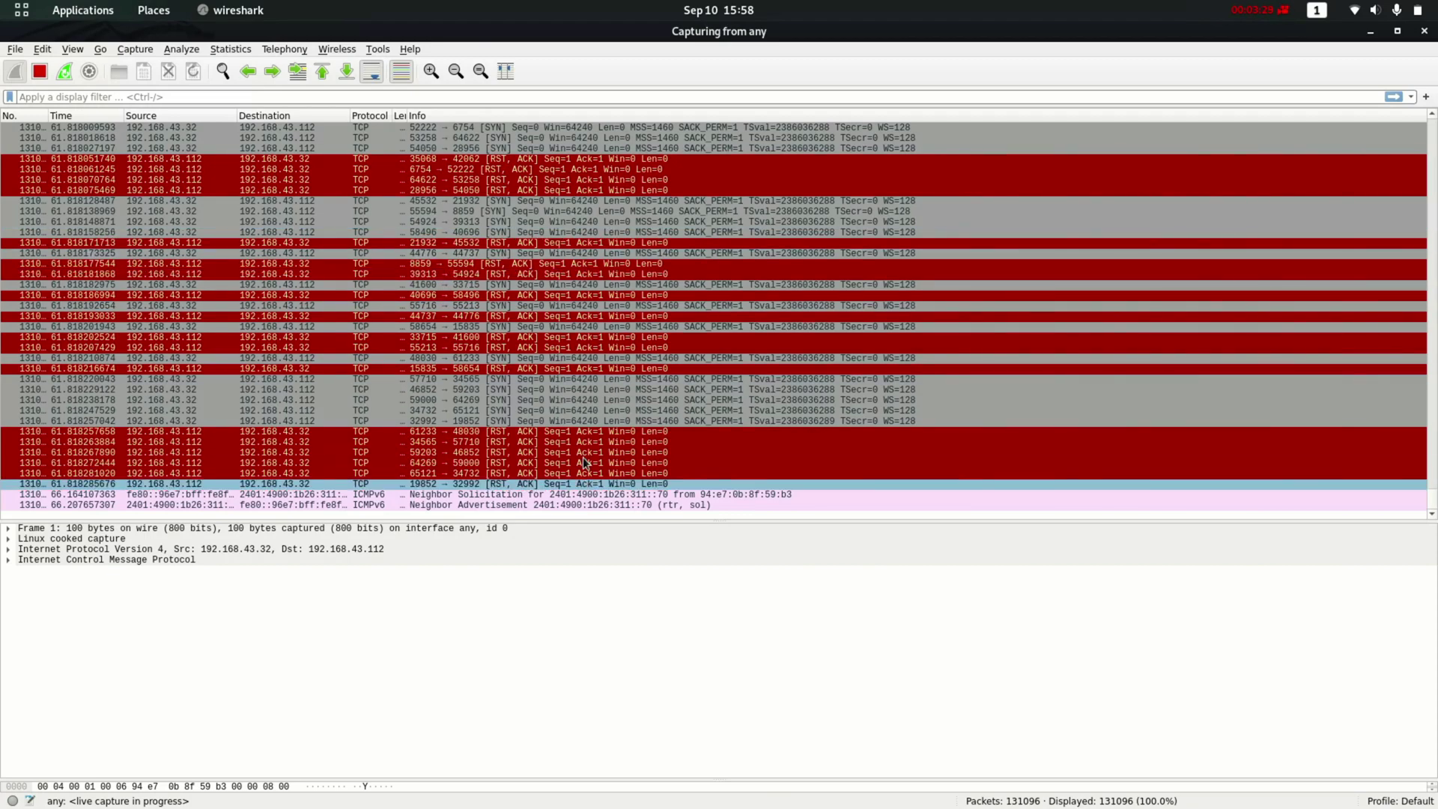
scroll(577, 294, "up", 20)
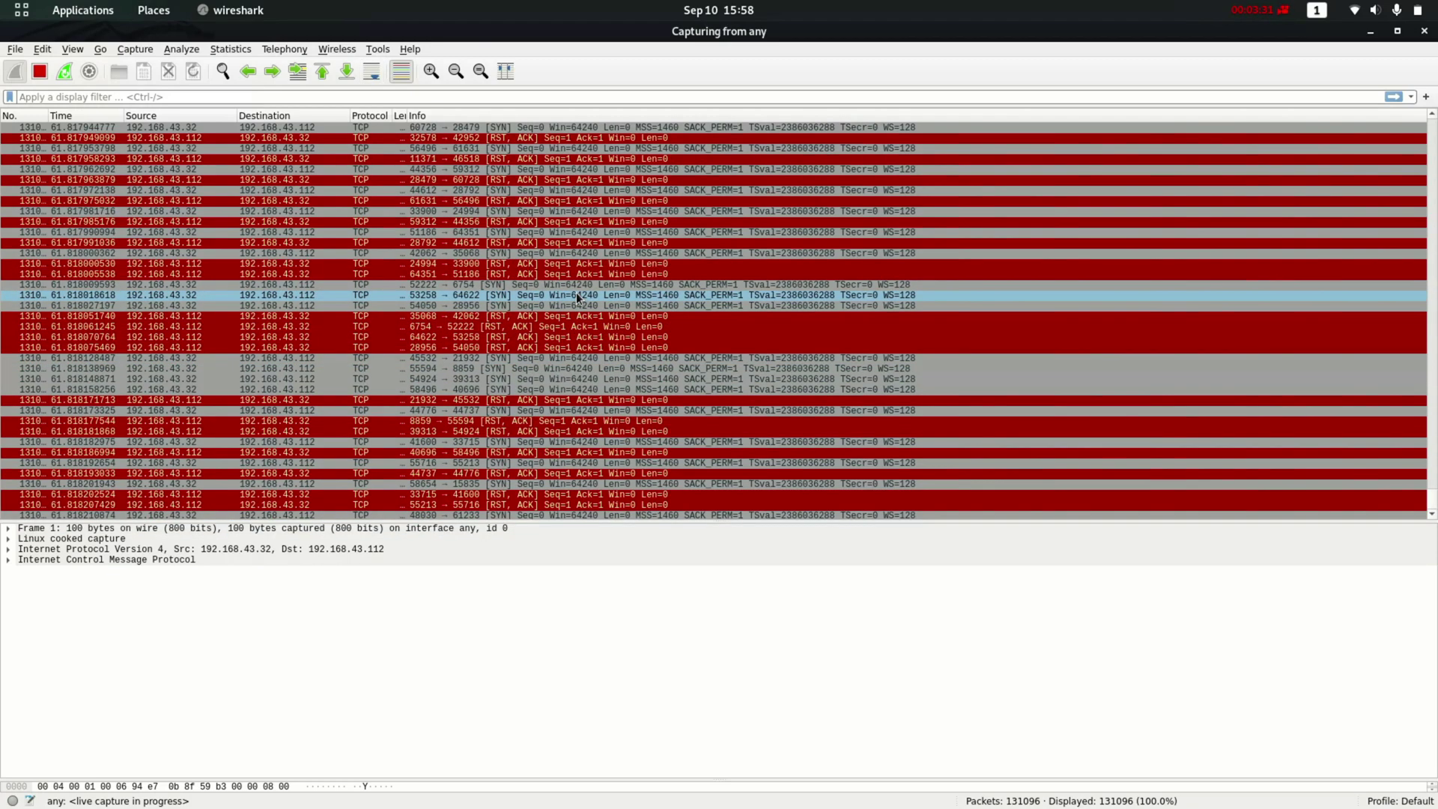
scroll(577, 296, "up", 6)
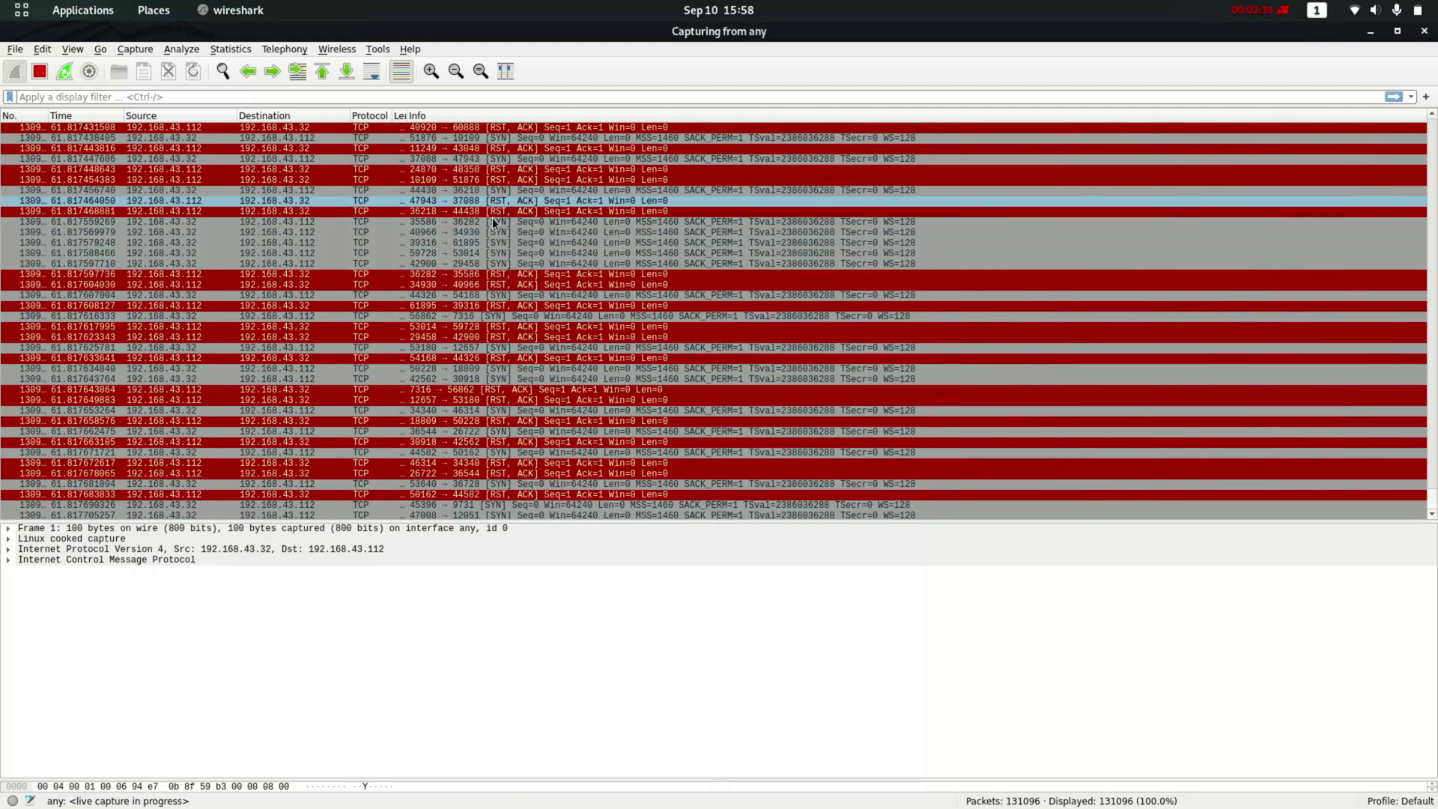
left_click(188, 213)
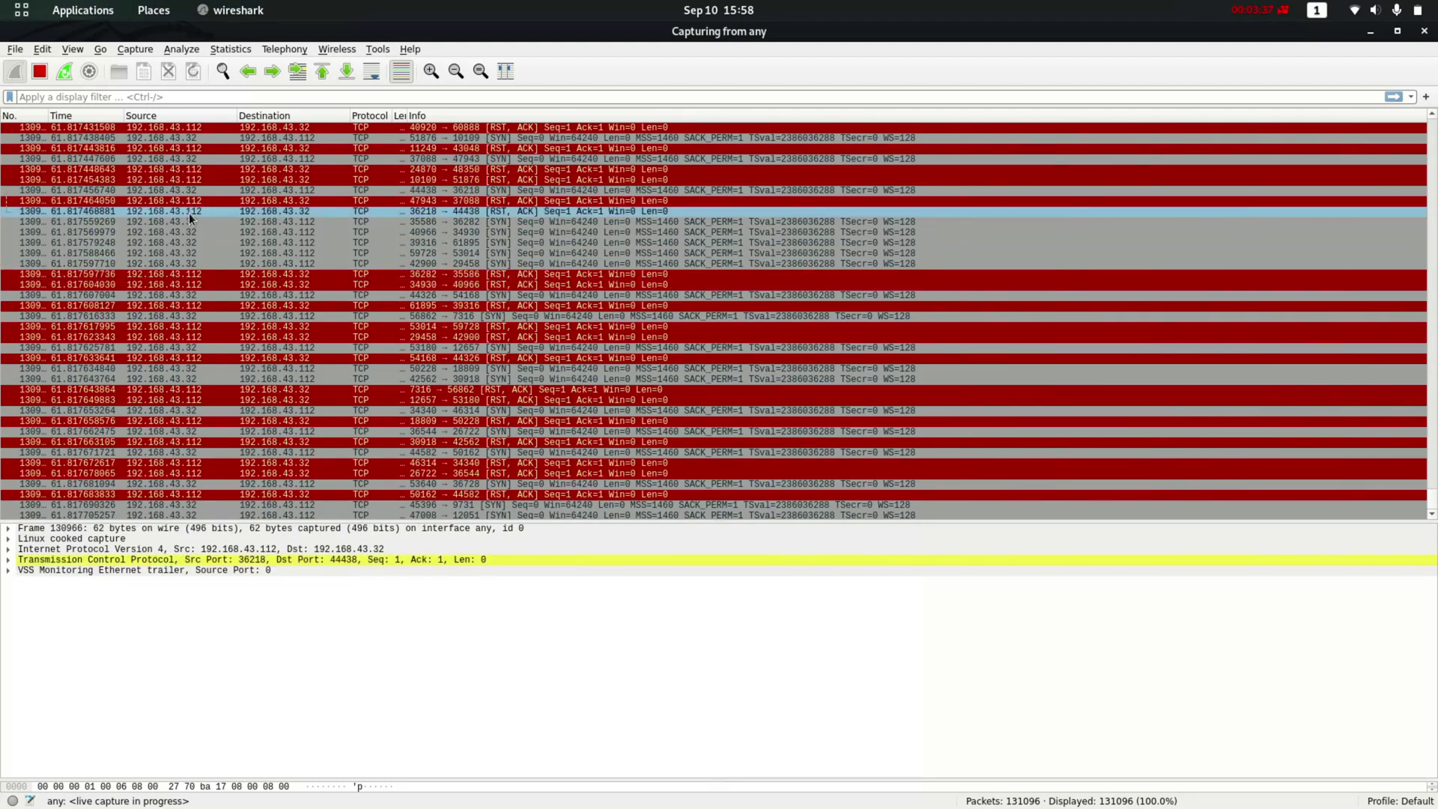
left_click(150, 96)
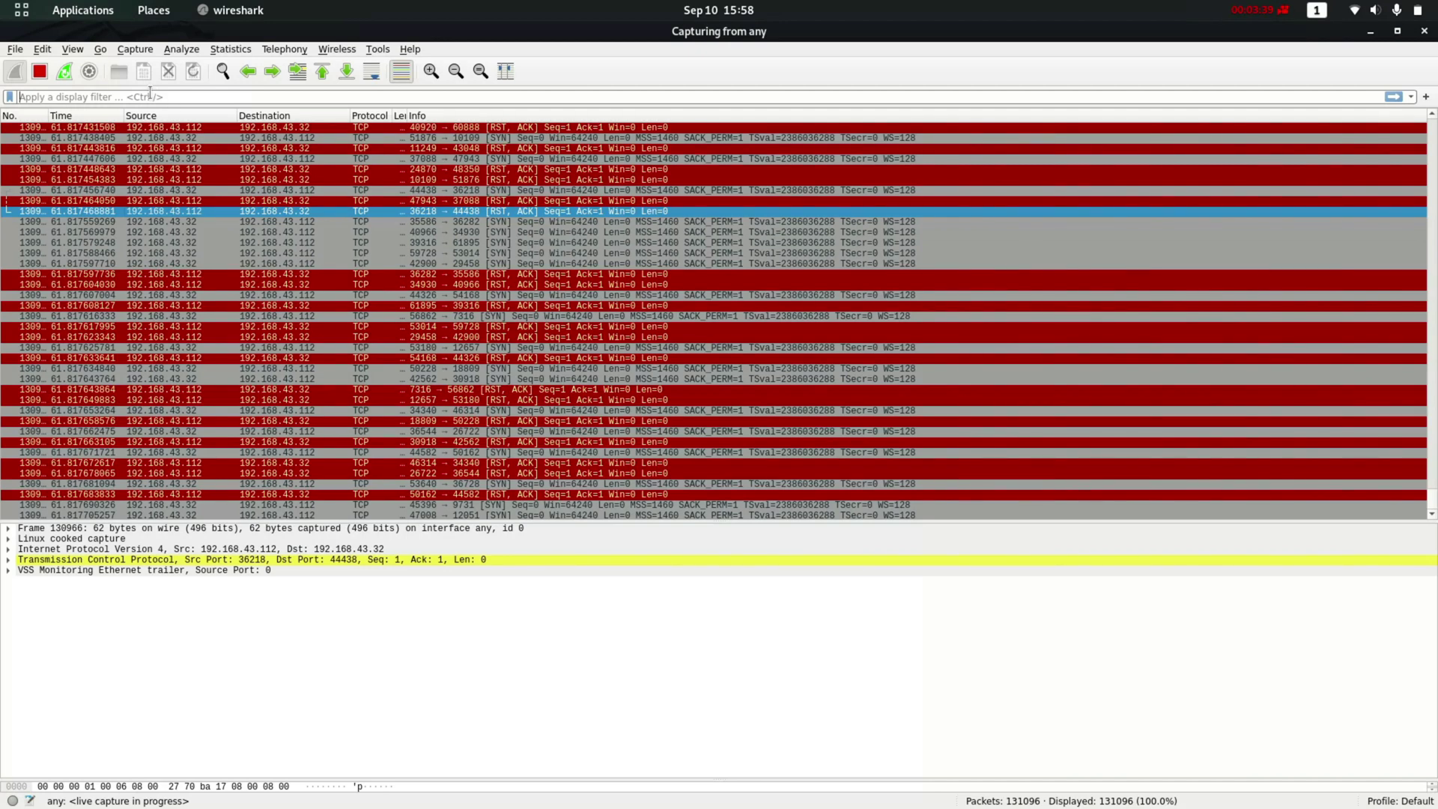
type("ip")
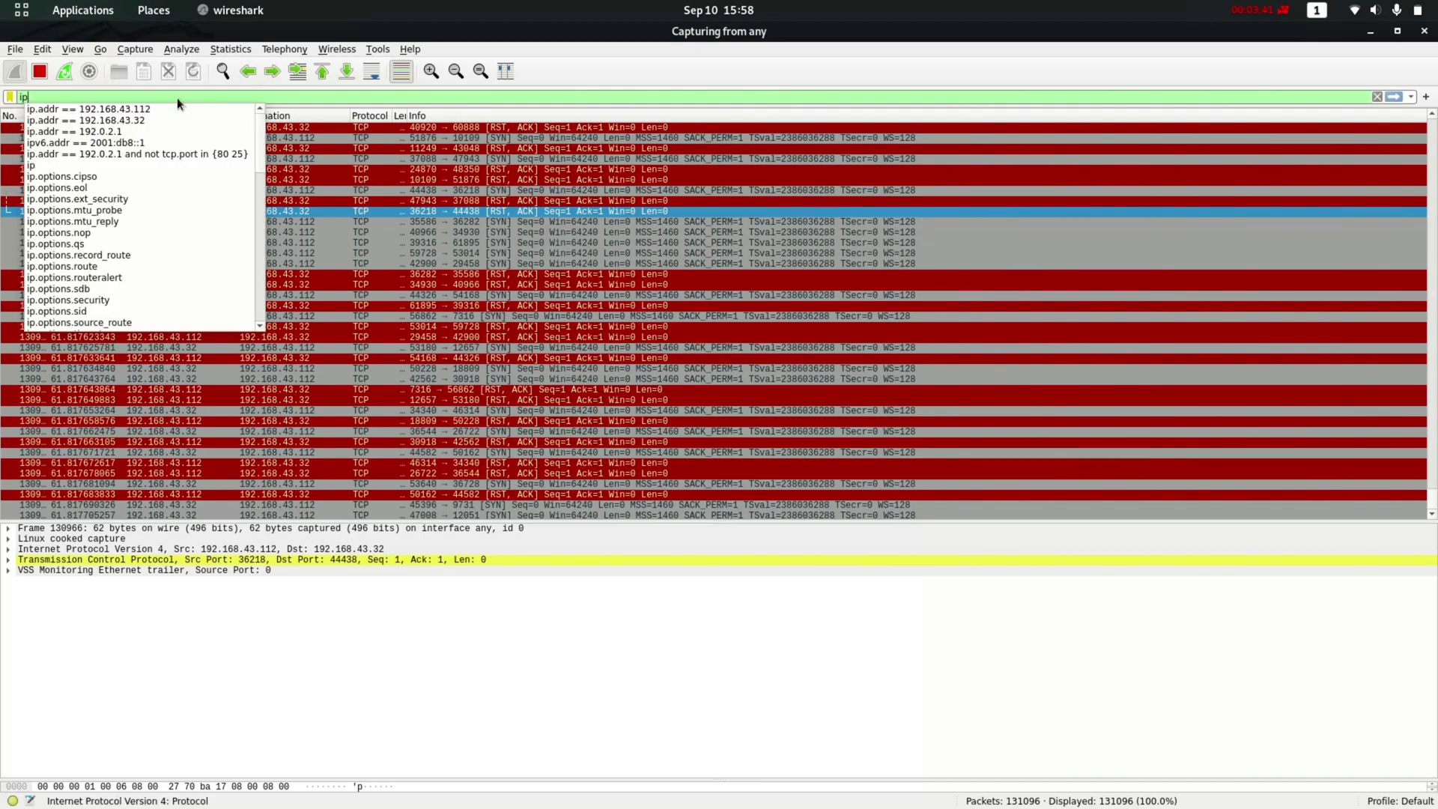
key("BackSpace")
key("BackSpace")
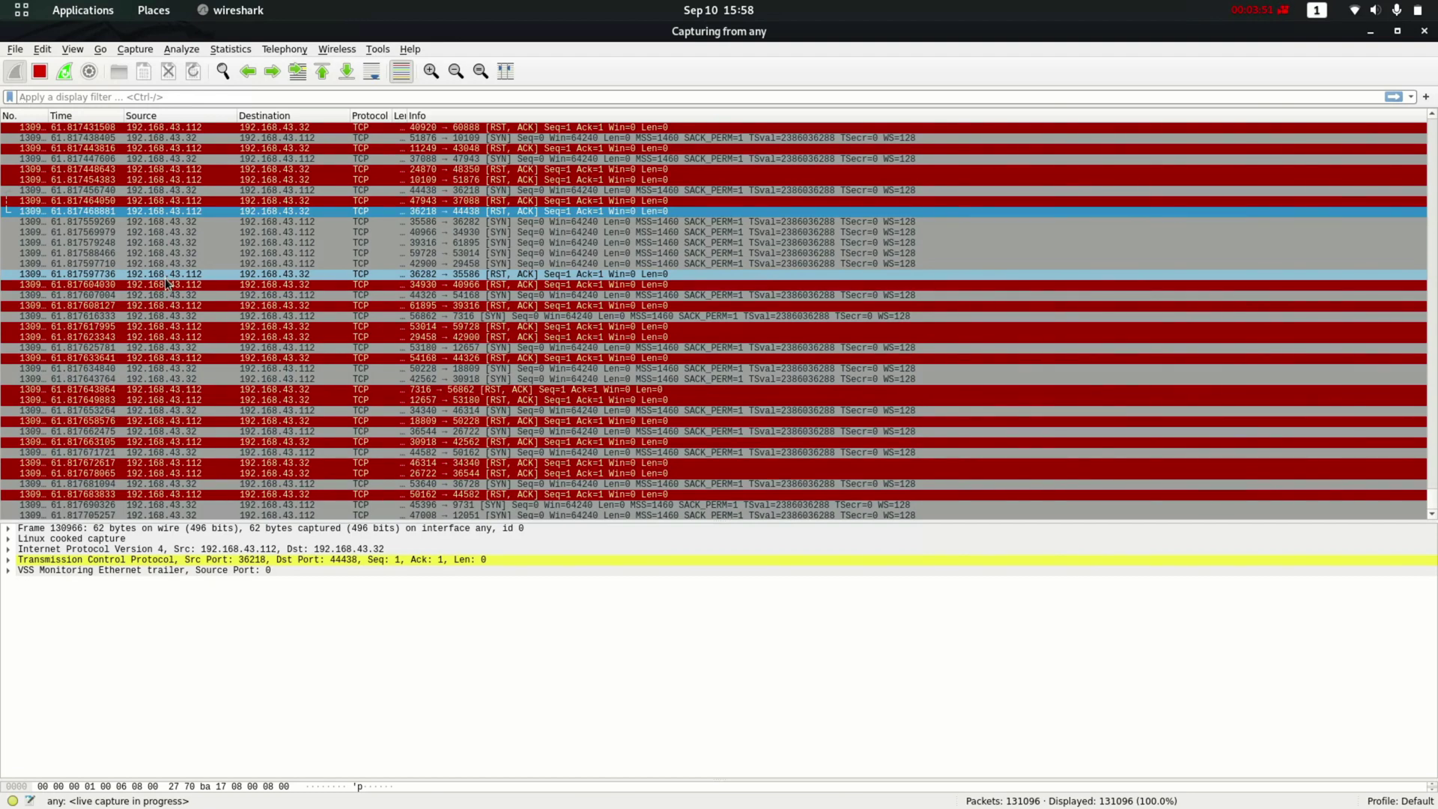
Select the RST, ACK packet from port 36282 to port 35586 and examine the earlier SYN and RST, ACK scan packets.
left_click(189, 276)
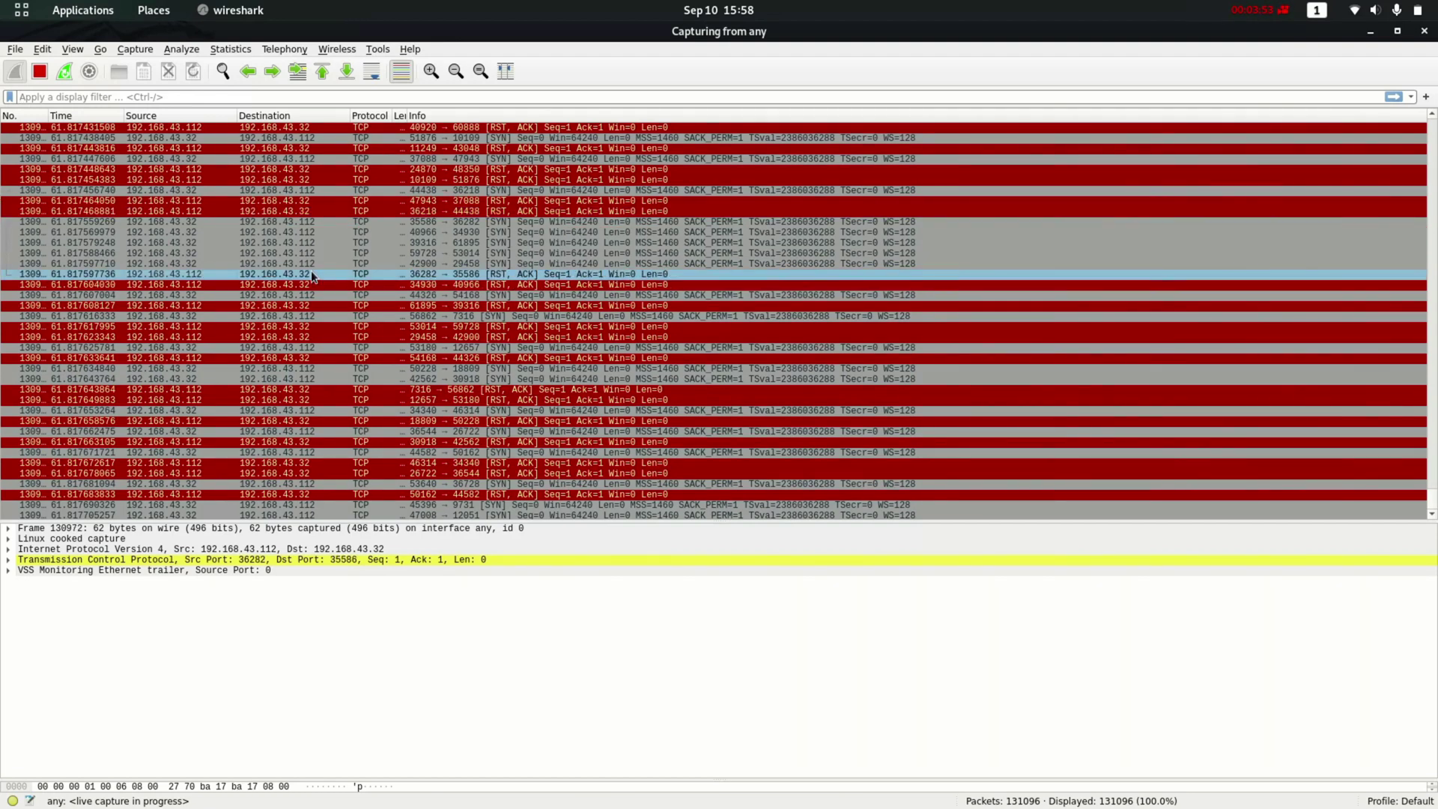
scroll(303, 280, "up", 10)
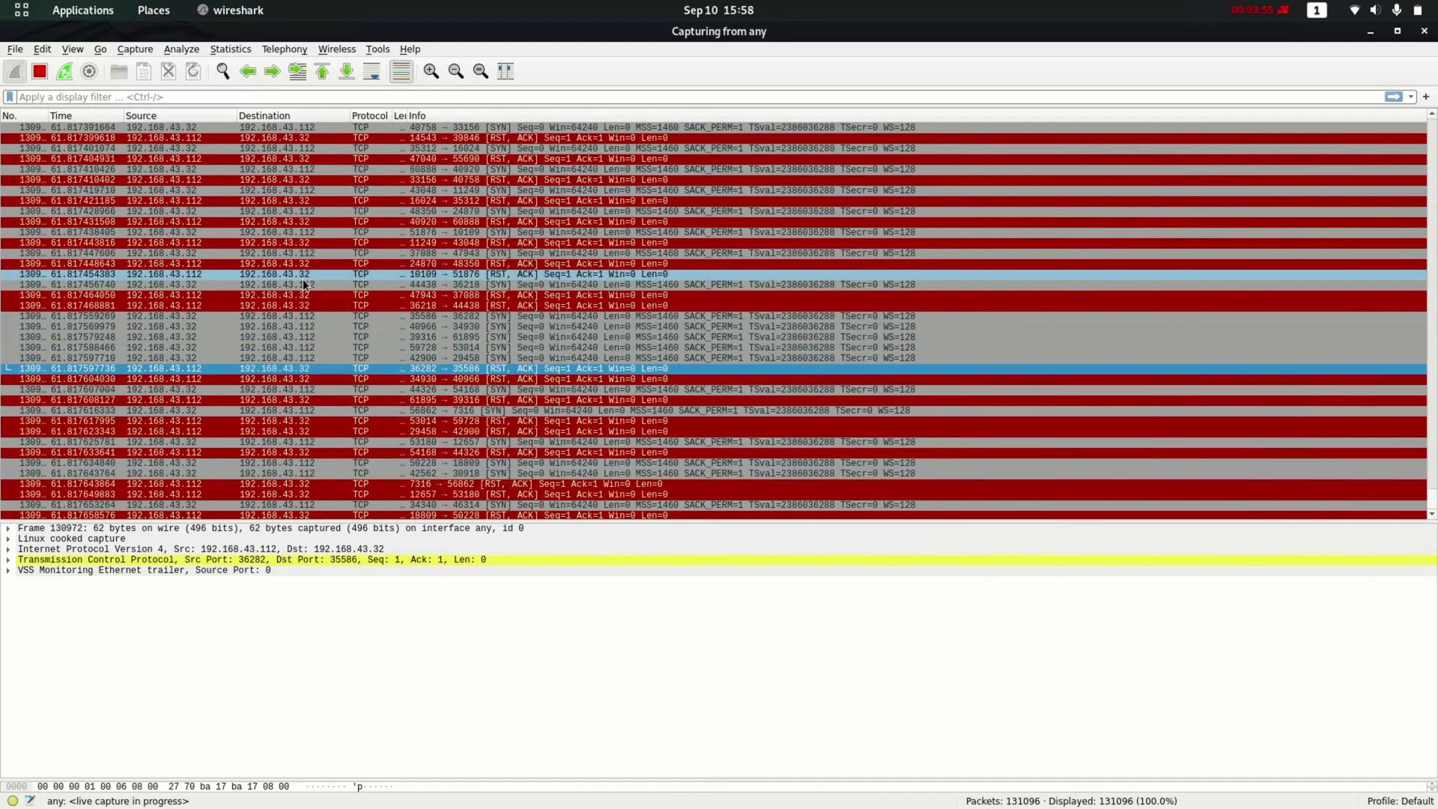
scroll(303, 283, "up", 15)
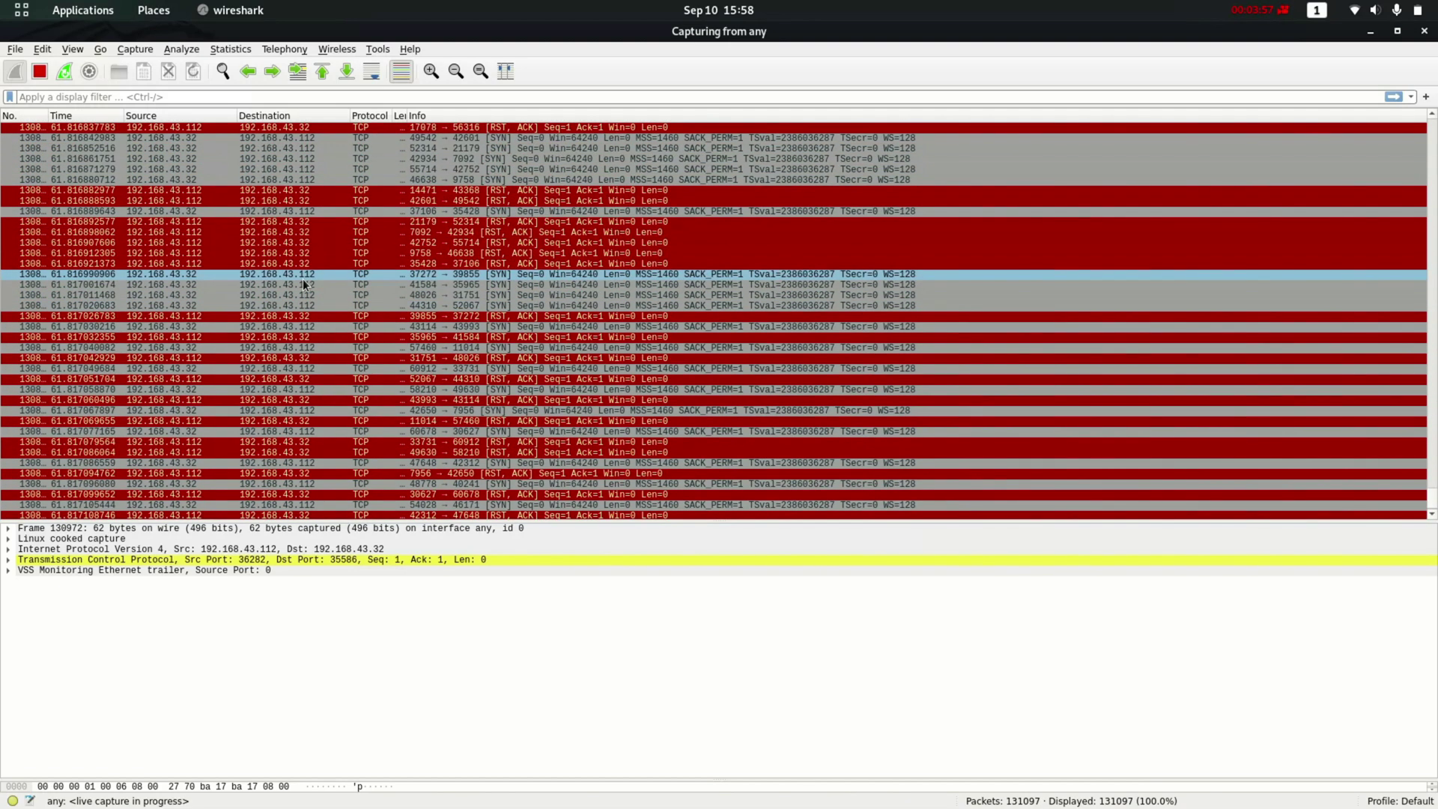
Launch Firefox and open google.com in a new tab to generate web traffic.
key("super")
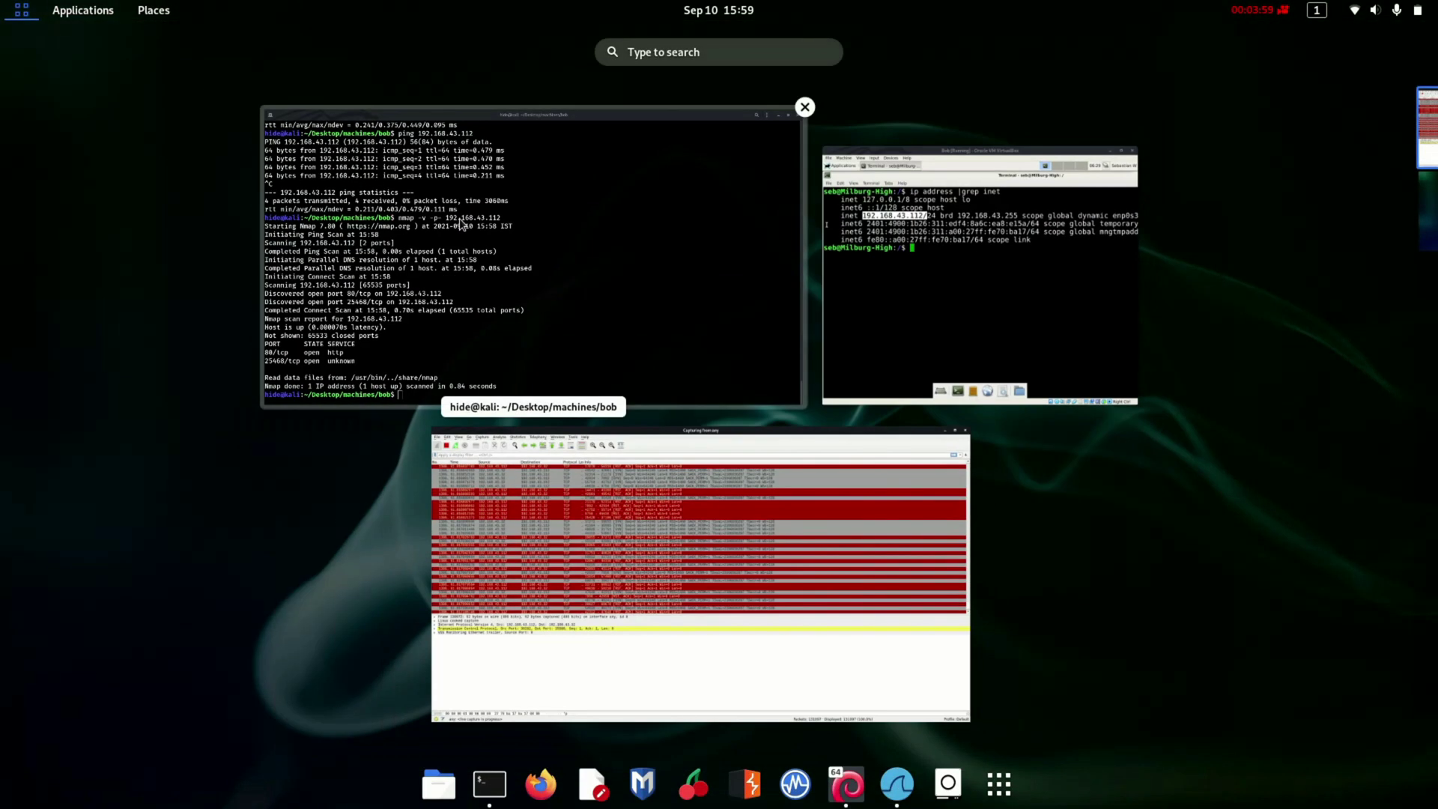
left_click(712, 632)
key("super")
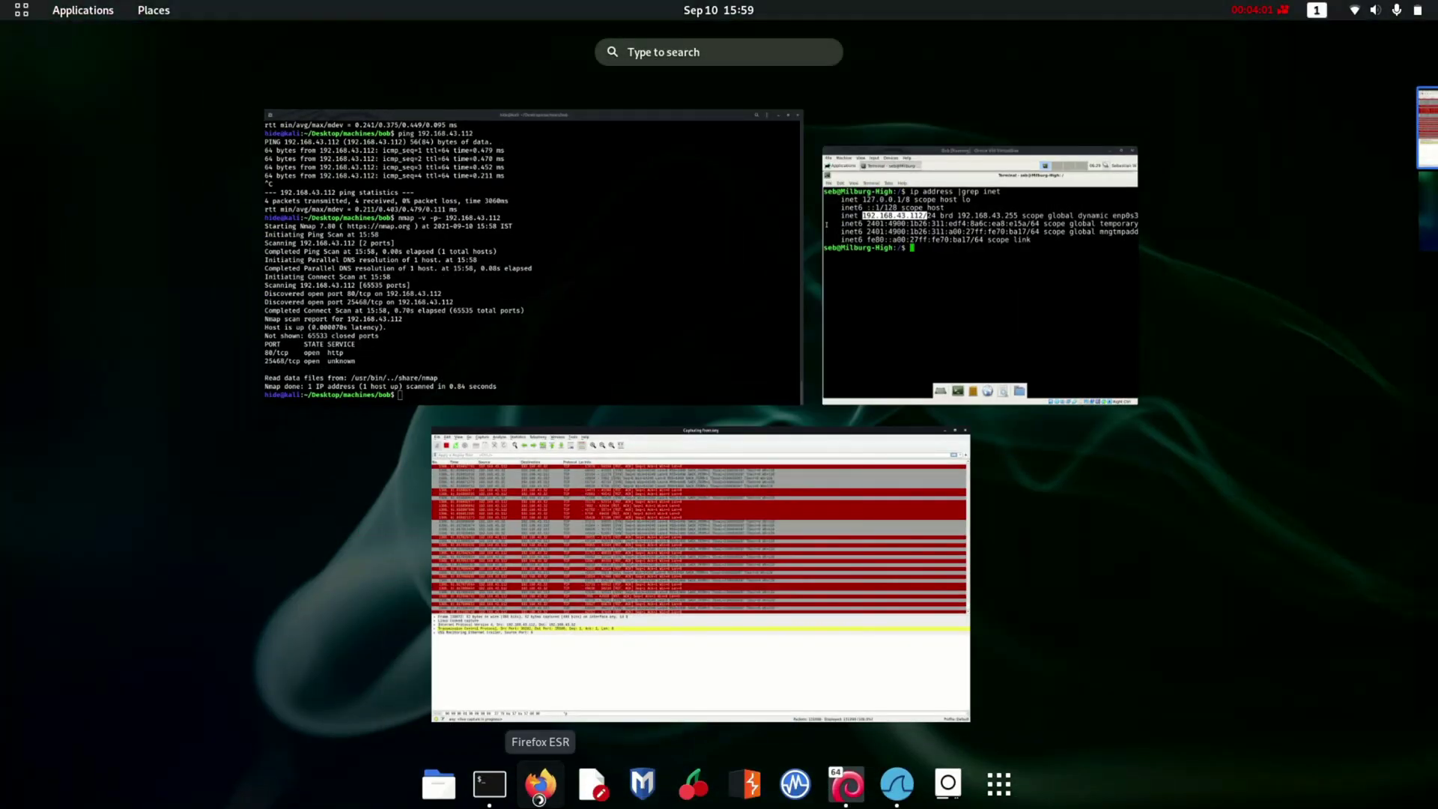
left_click(539, 784)
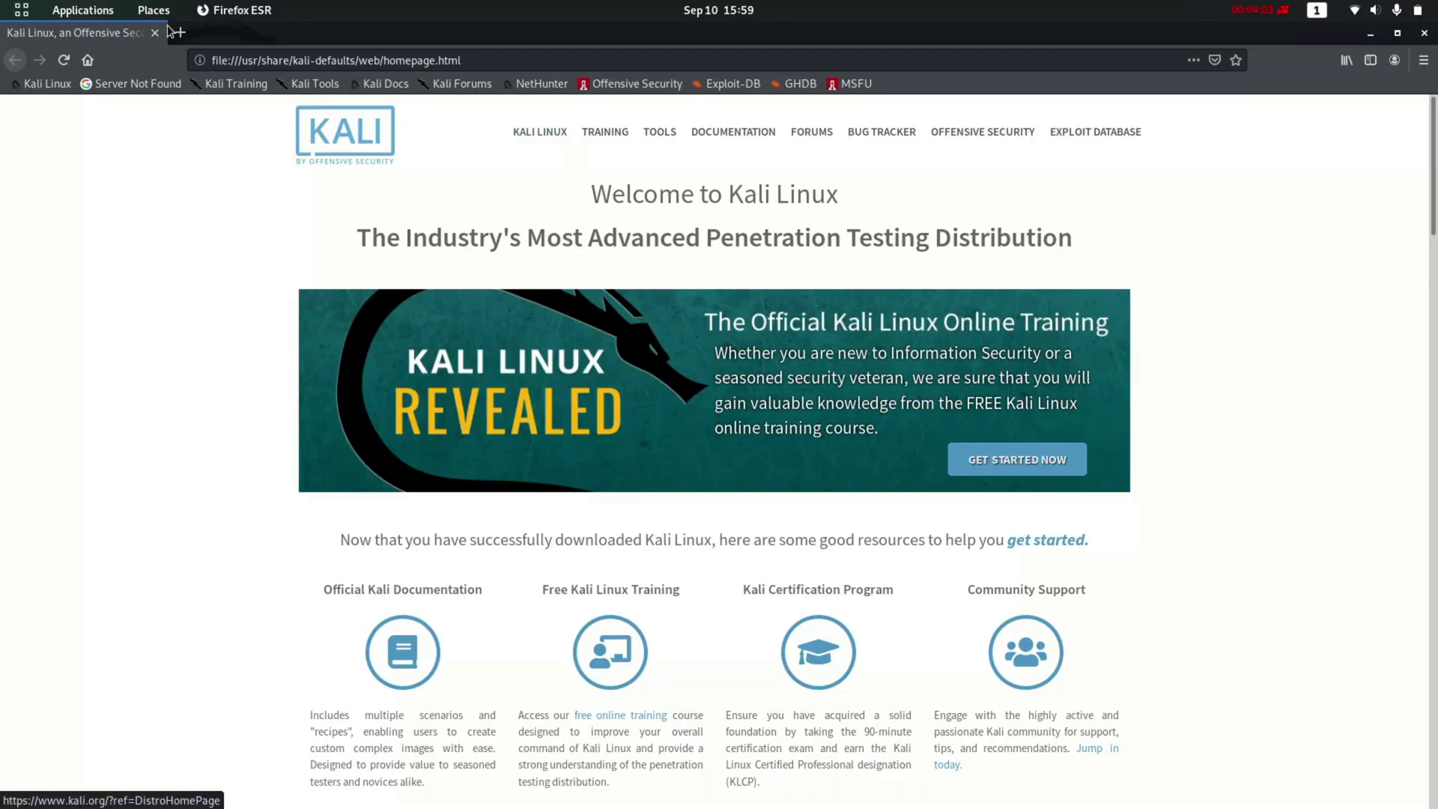
left_click(180, 34)
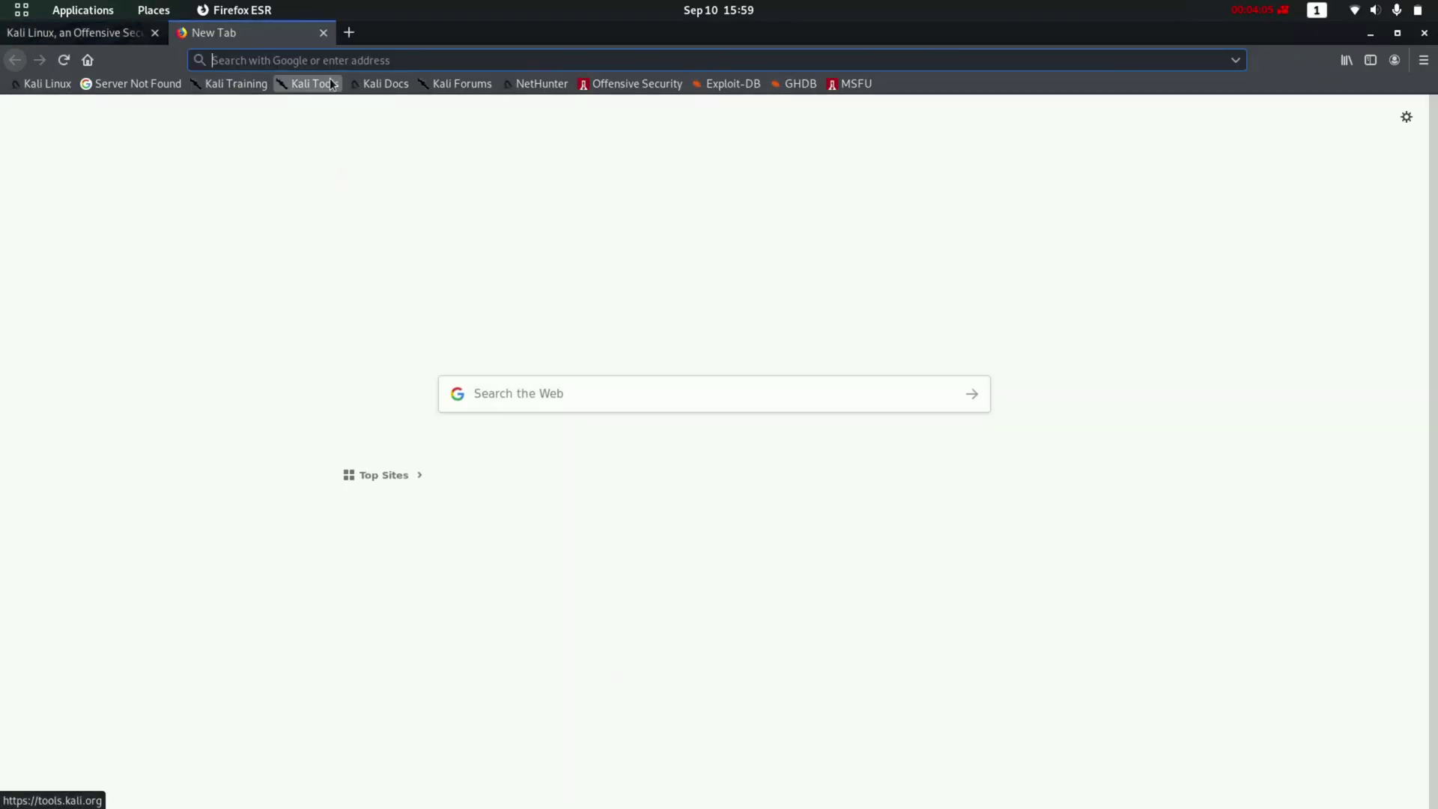
type("goog;")
key("BackSpace")
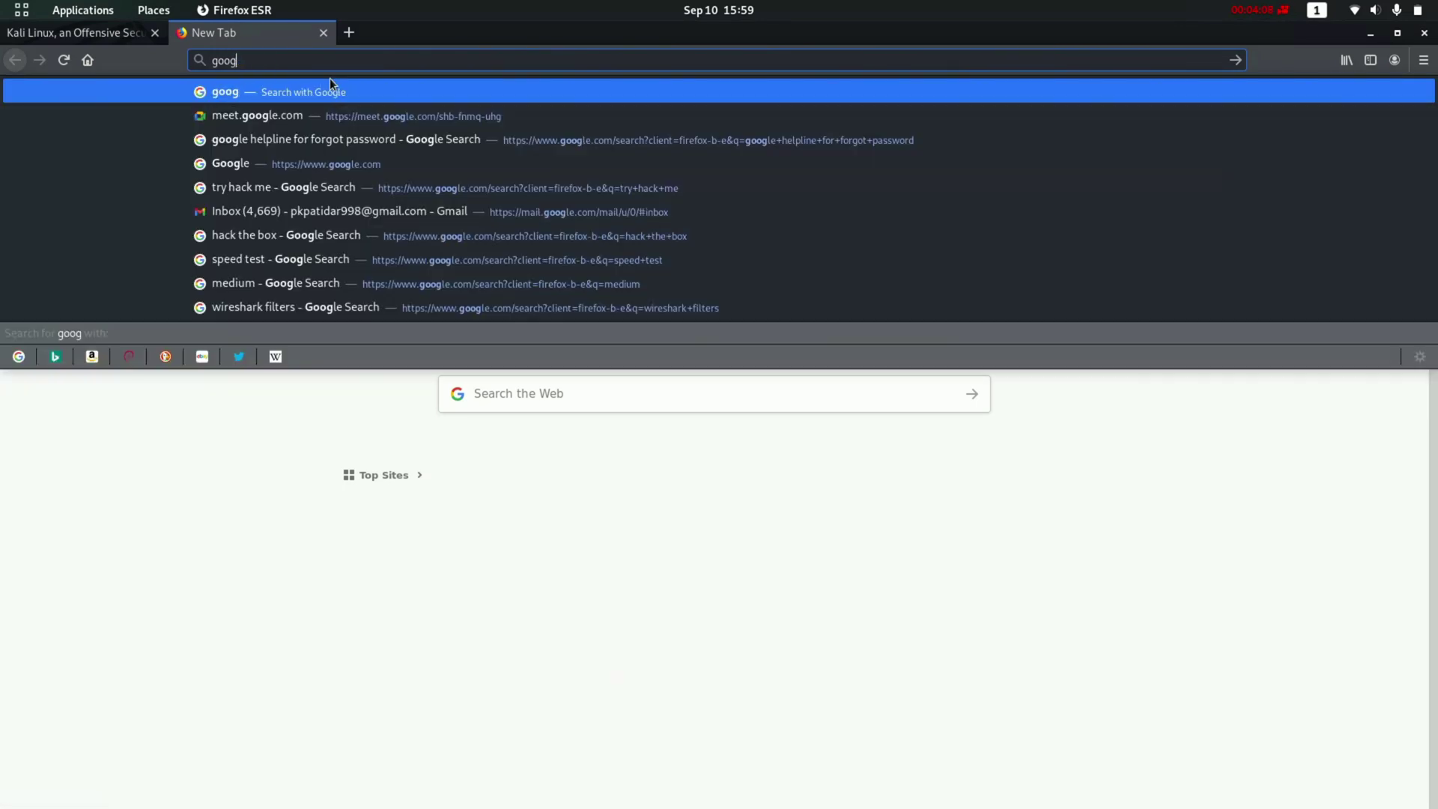
key("Return")
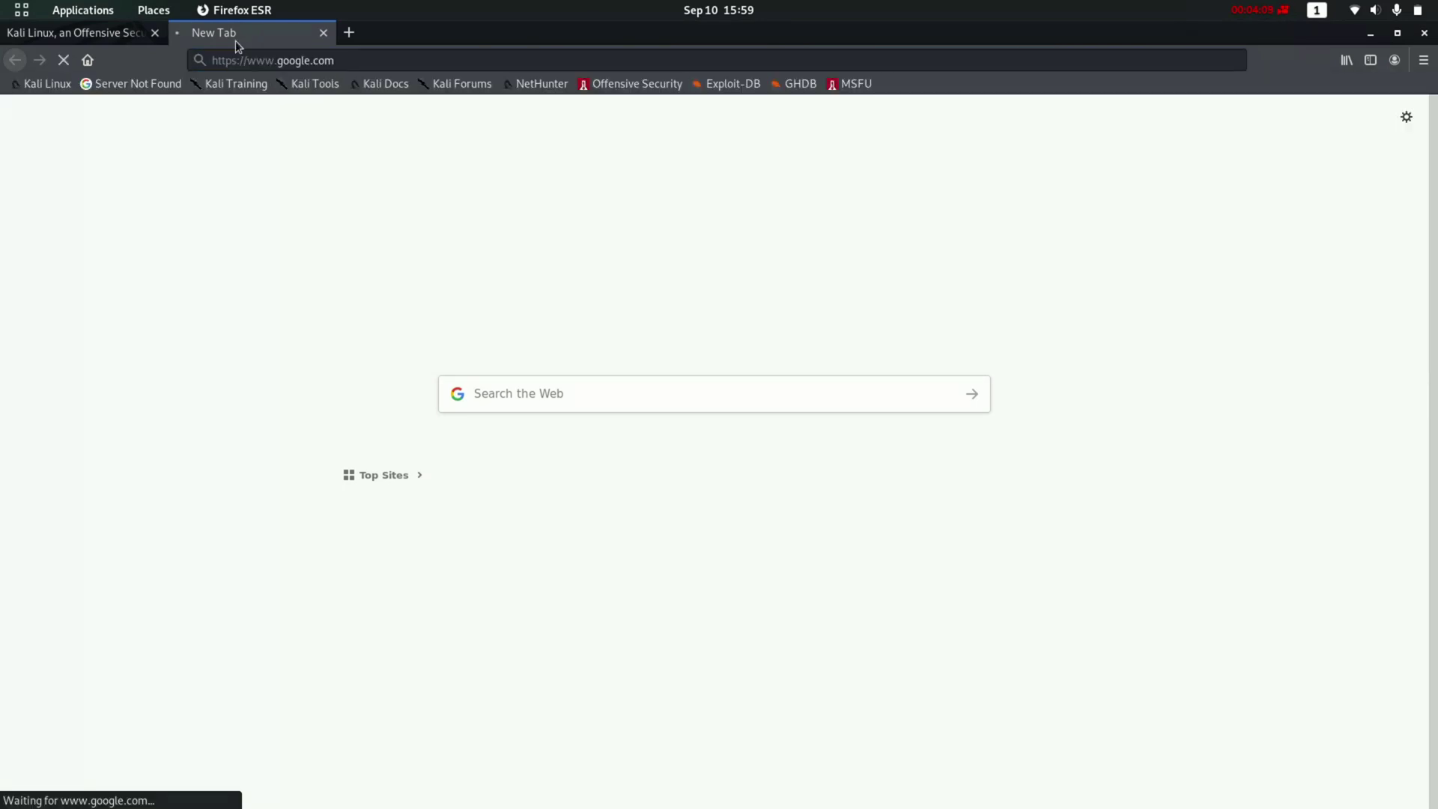
Switch to Wireshark, examine the traffic from the Google visit, and select the RST packet sent to 172.217.166.161.
key("super")
left_click(511, 535)
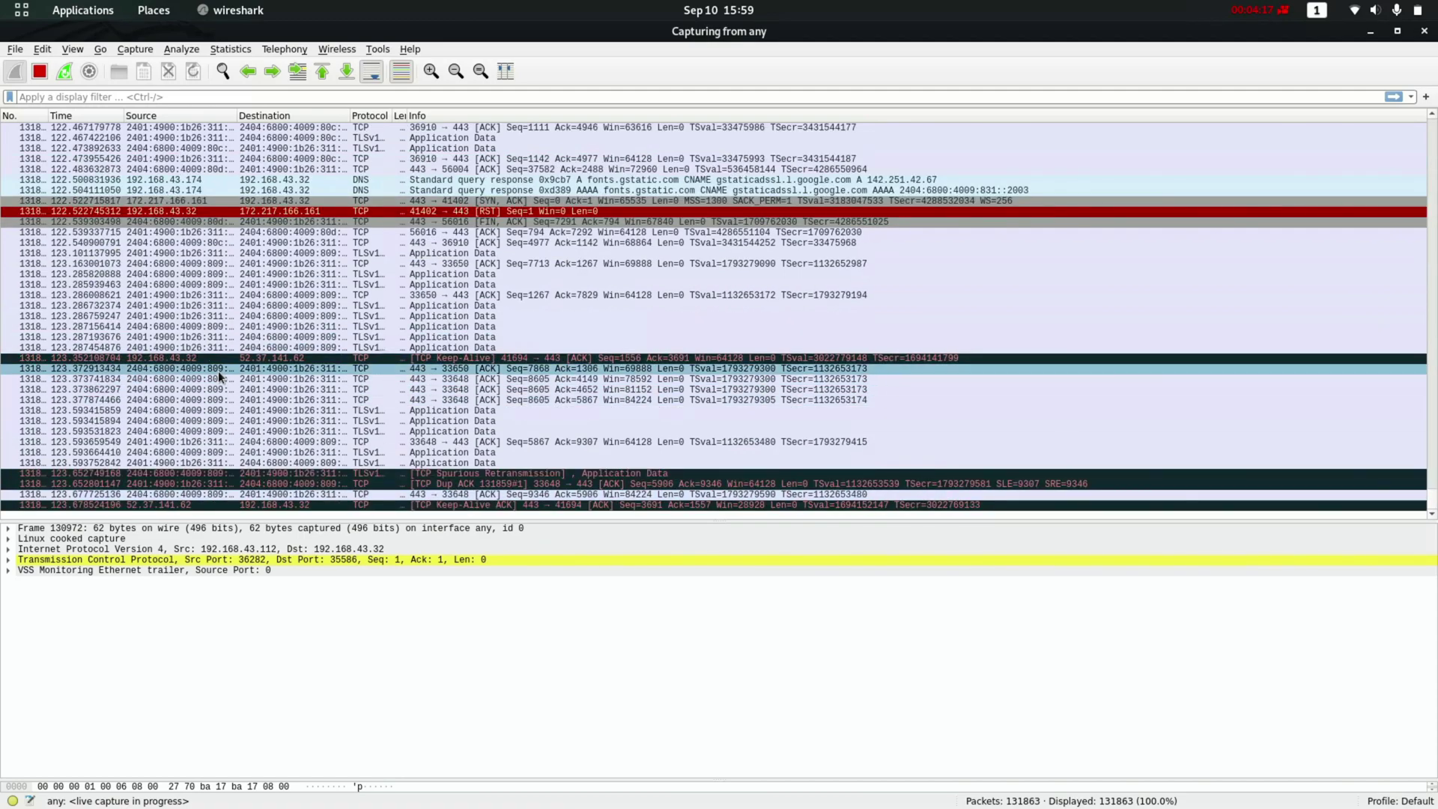
scroll(372, 383, "up", 10)
scroll(372, 379, "down", 7)
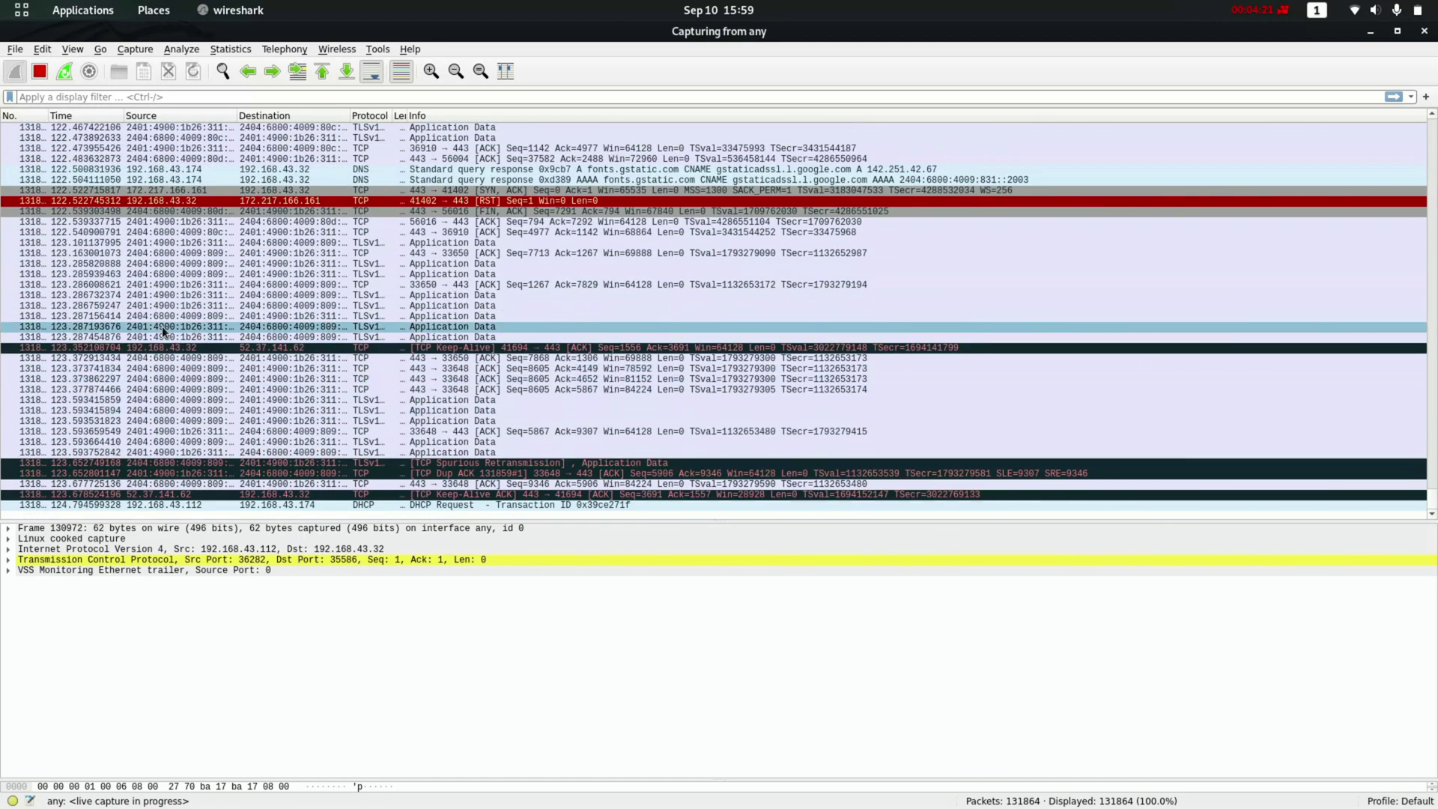
left_click(271, 200)
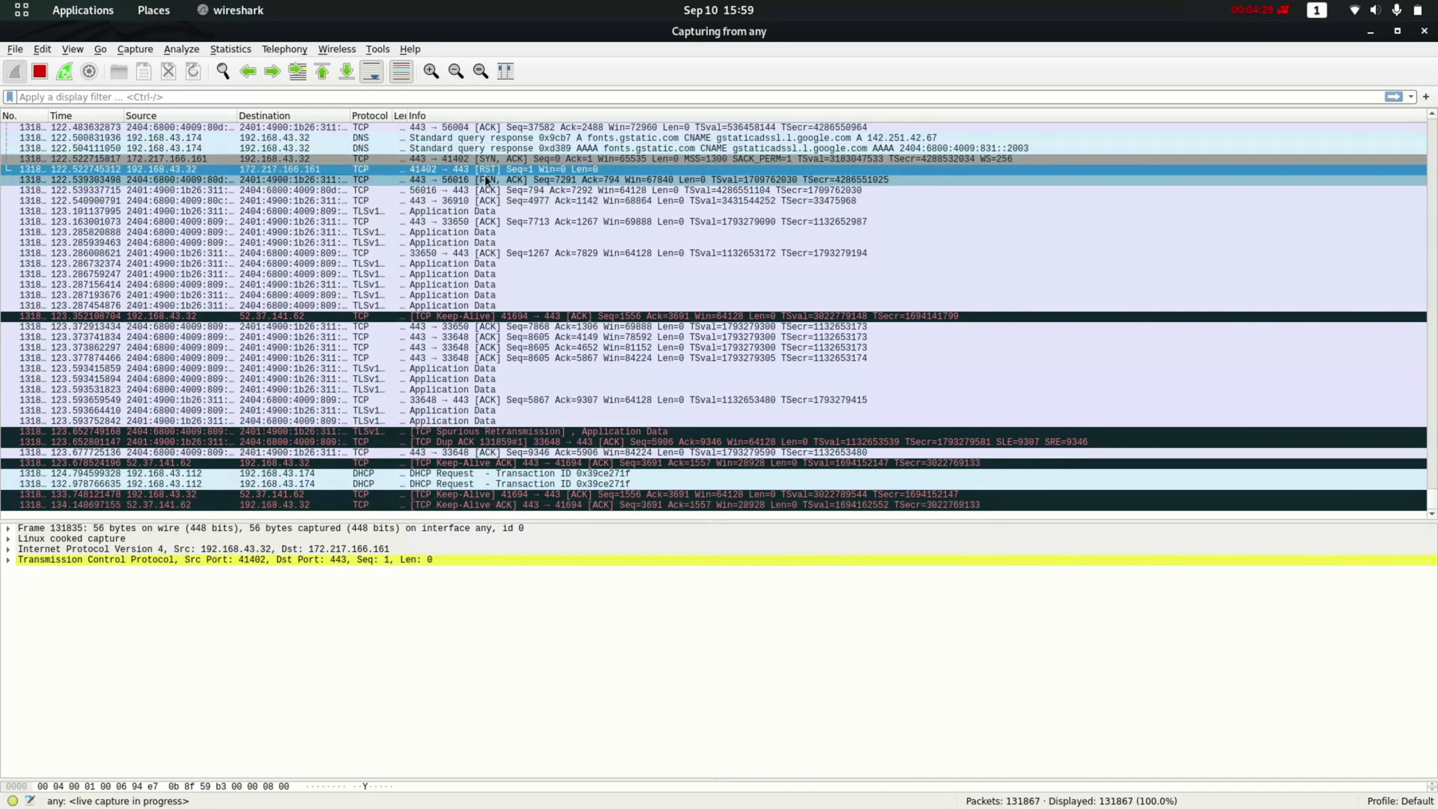
Switch to Firefox, replace the Google tab with a new one, and search the web for "http sites".
key("alt+Tab")
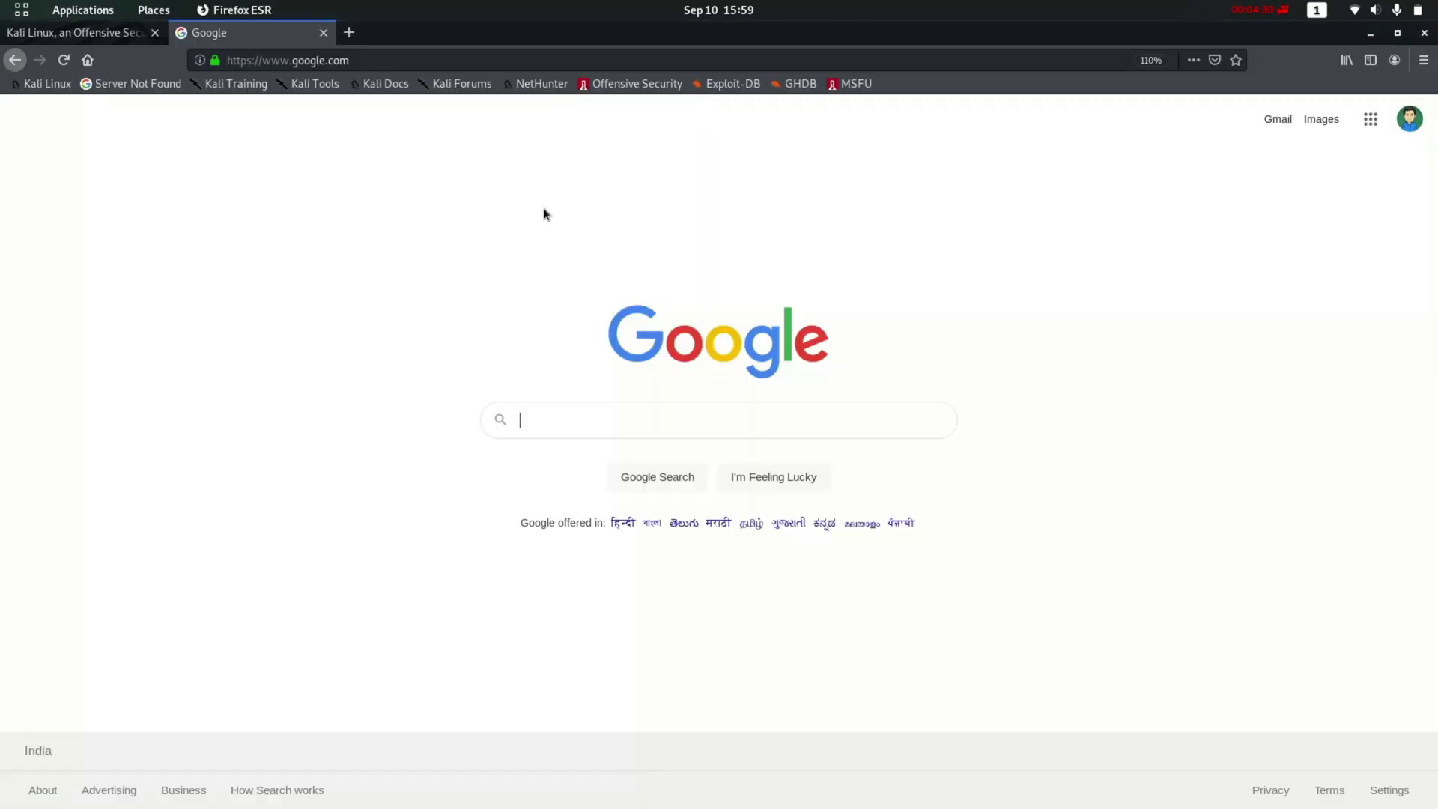
left_click(358, 39)
left_click(326, 36)
type("htt")
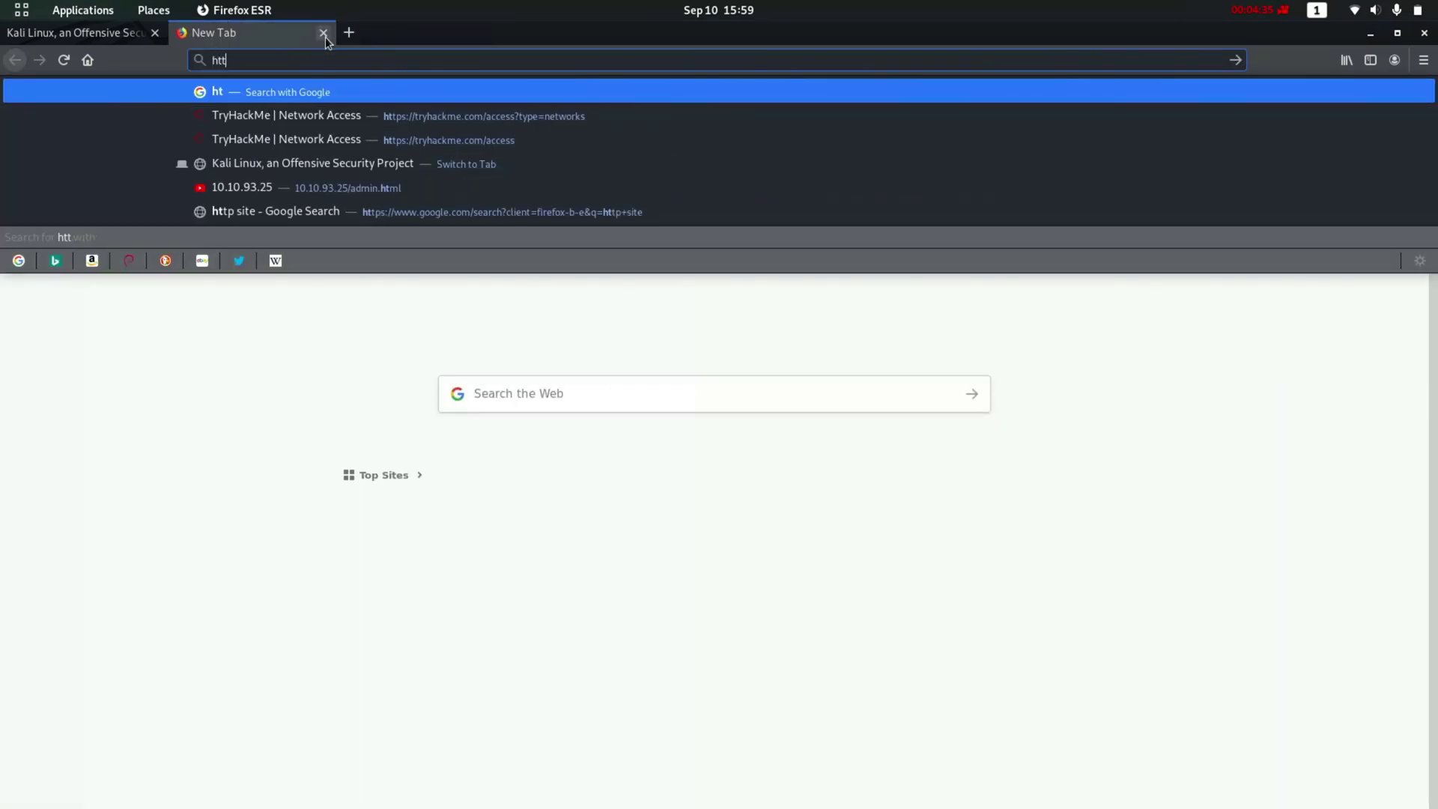
type("p sites")
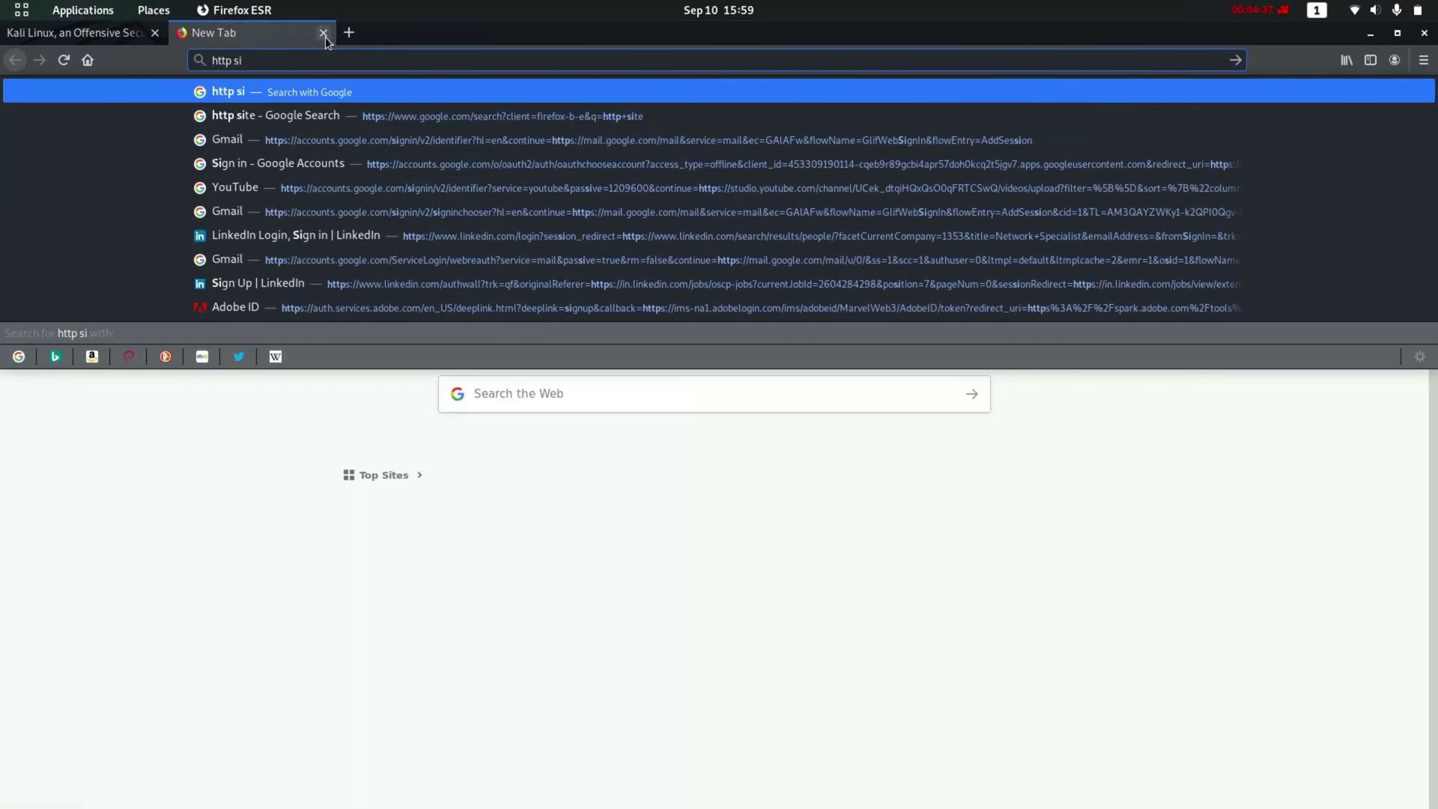
key("Return")
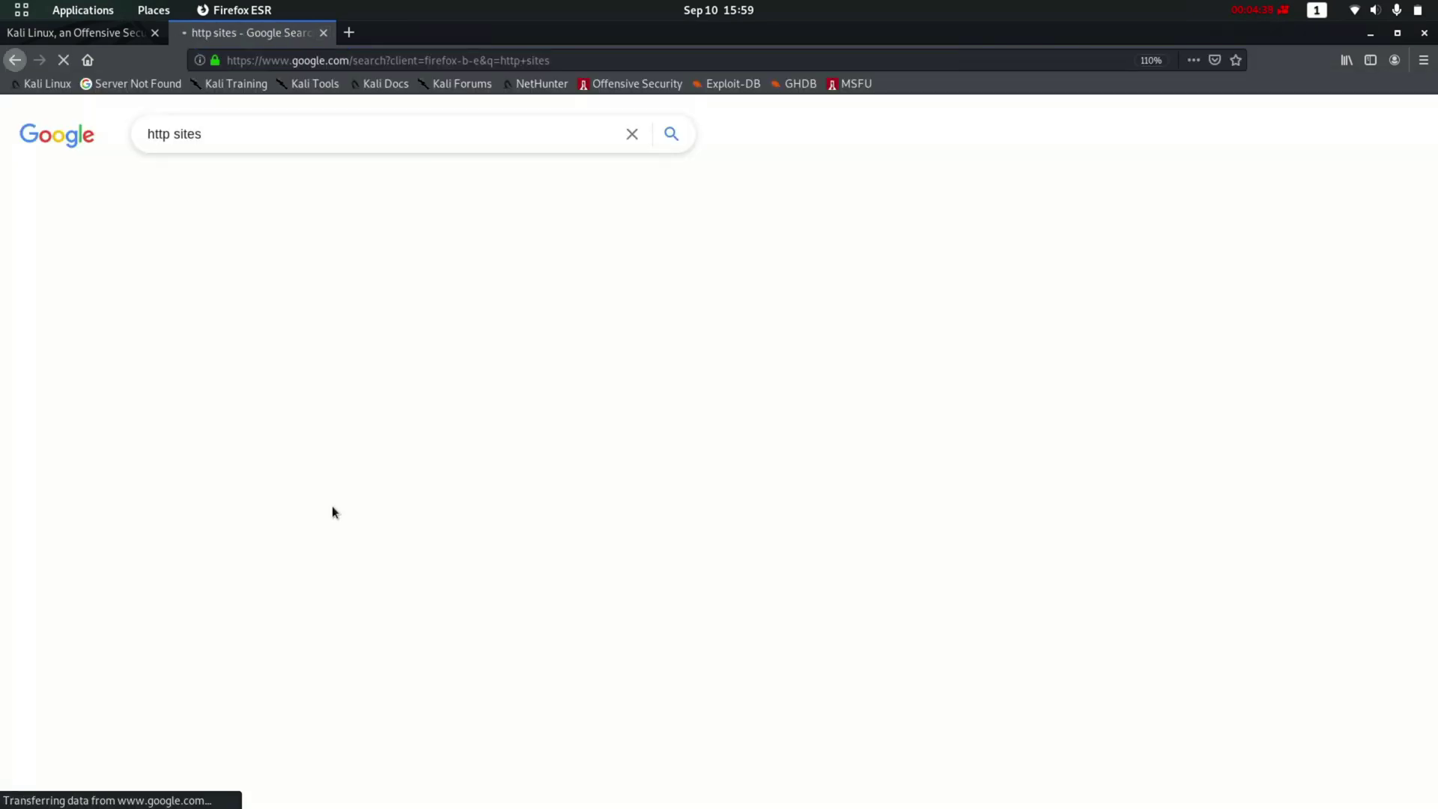
Look through the search results and open the chhattisgarhmines.gov.in list of websites.
scroll(334, 544, "down", 5)
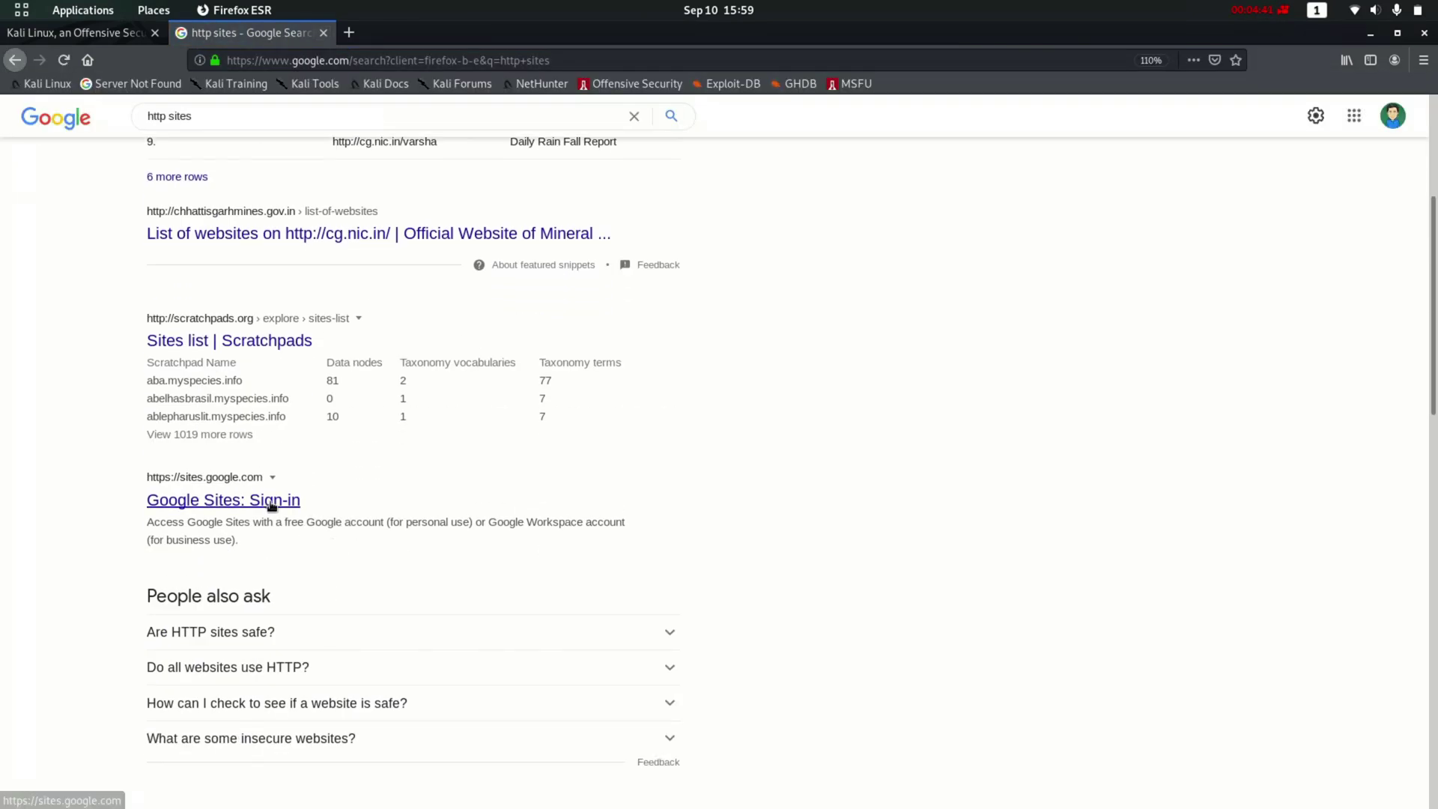
scroll(232, 449, "up", 4)
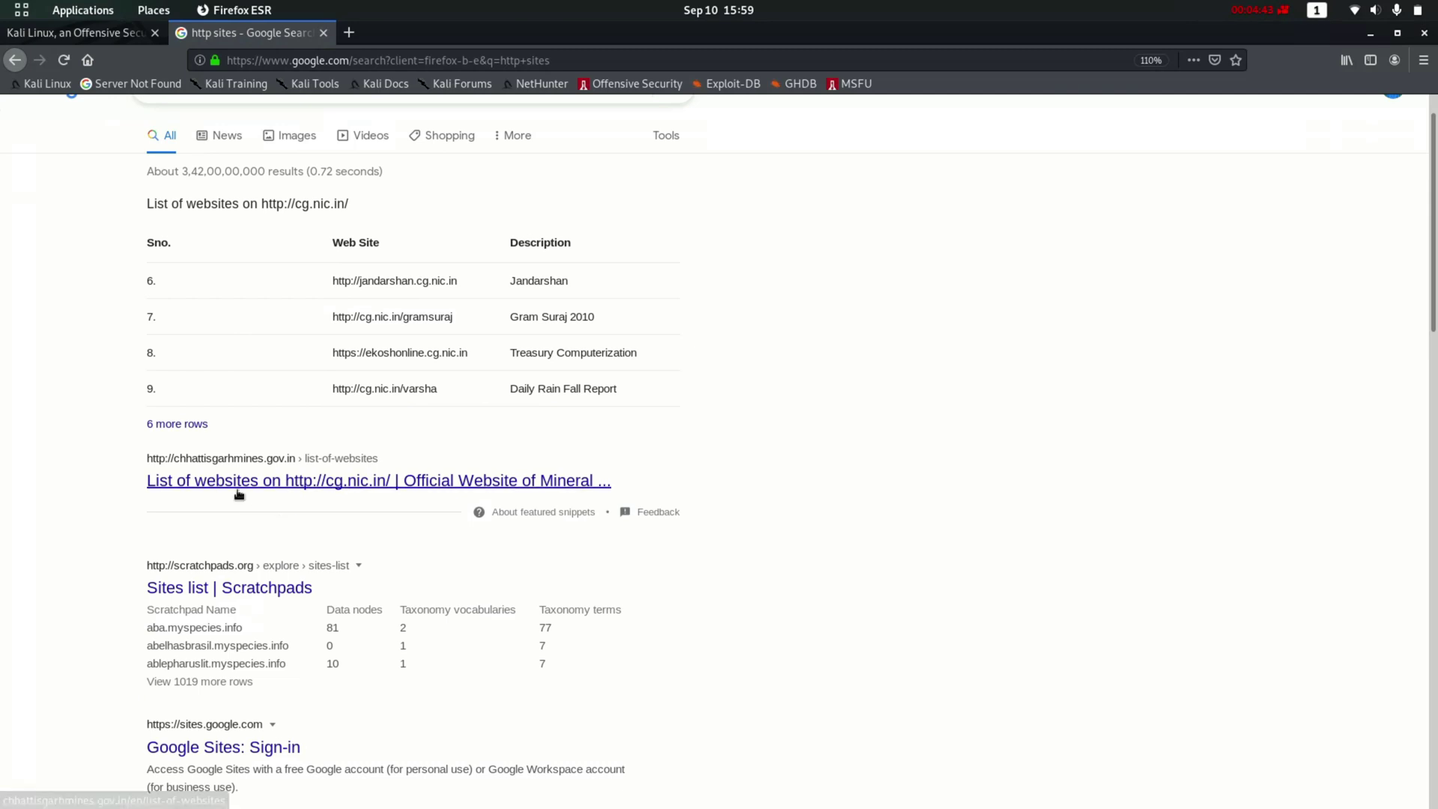
left_click(241, 491)
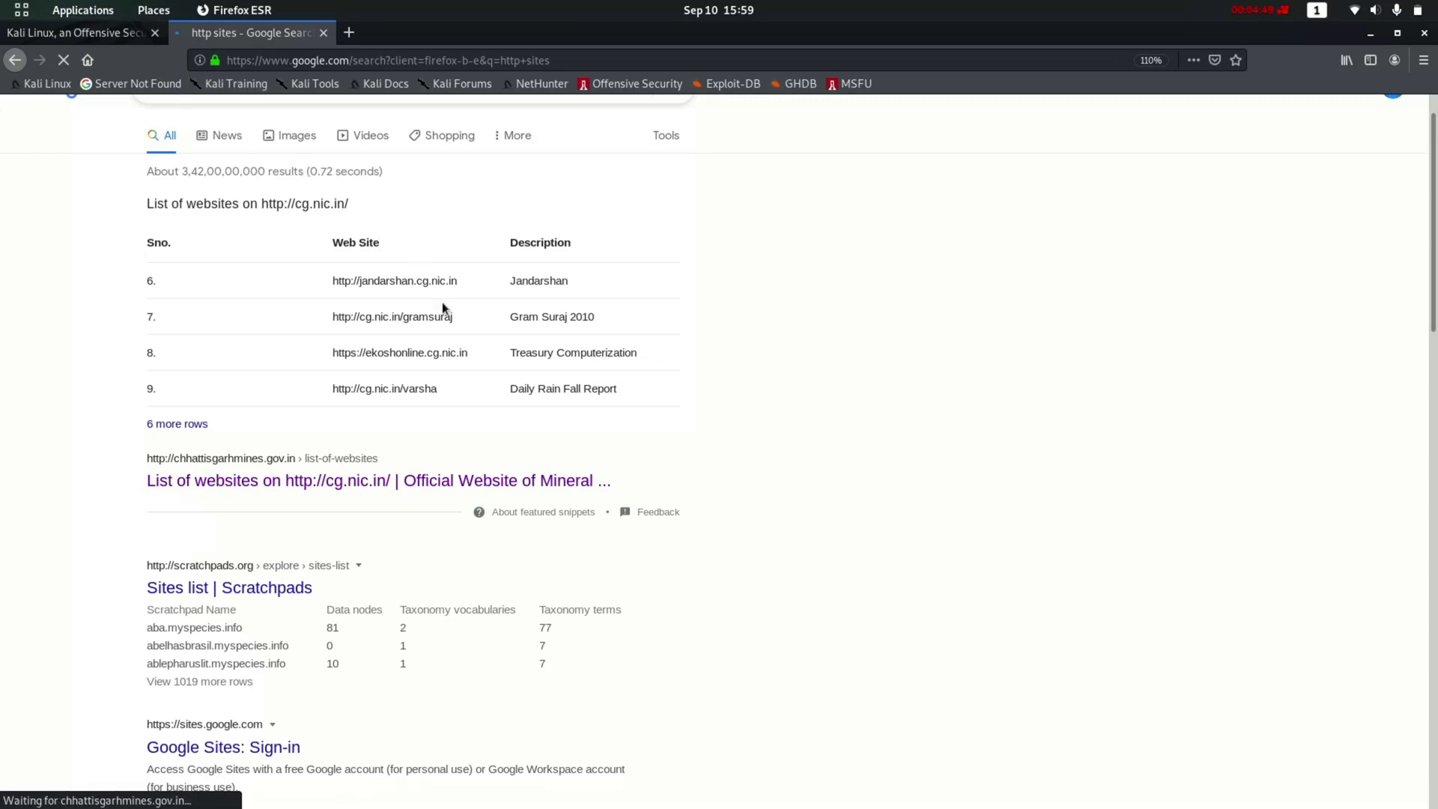
Switch to Wireshark and examine the captured TCP handshake, TLS, DNS and HTTP packets from the website visit.
mouse_move(2, 1)
left_click(475, 498)
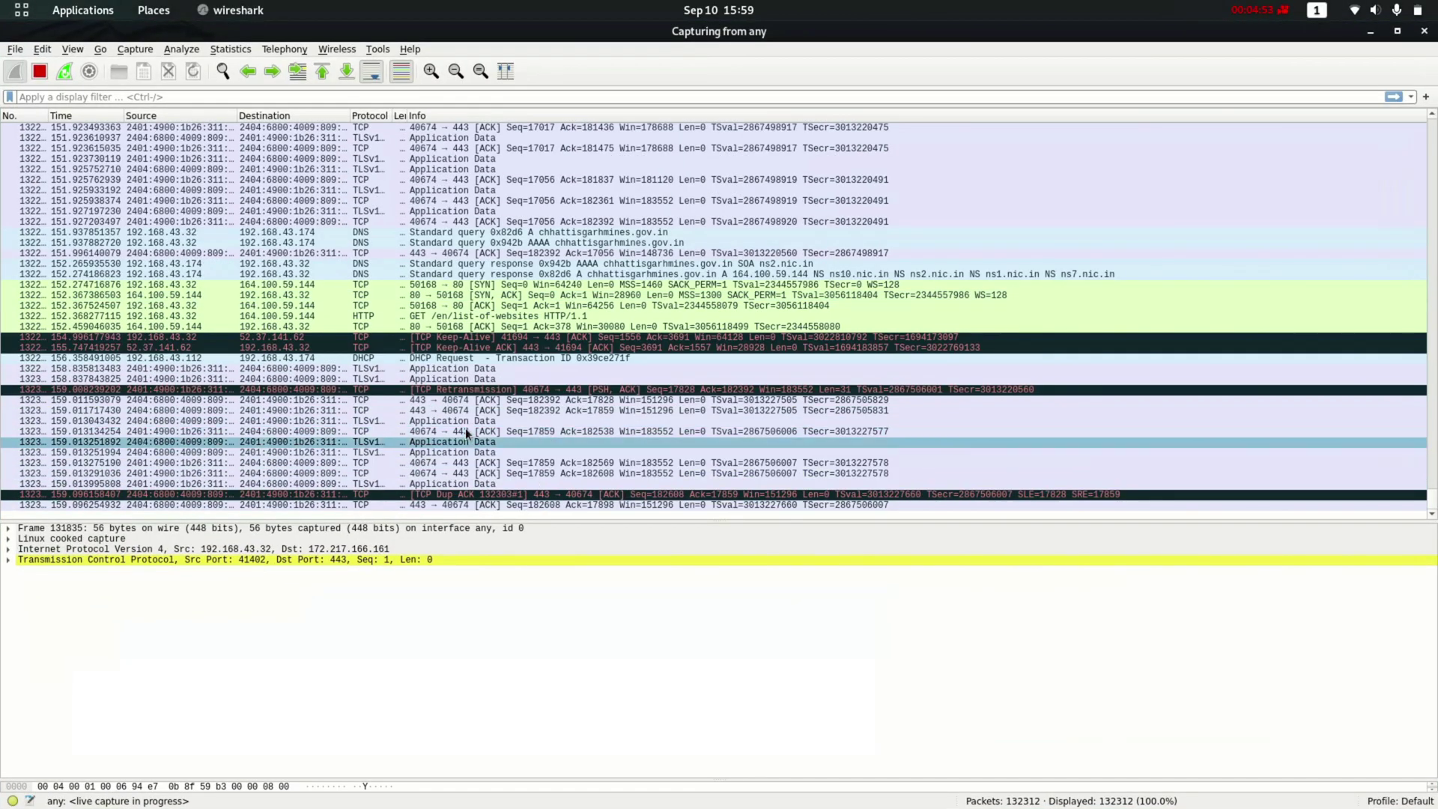
scroll(604, 268, "up", 9)
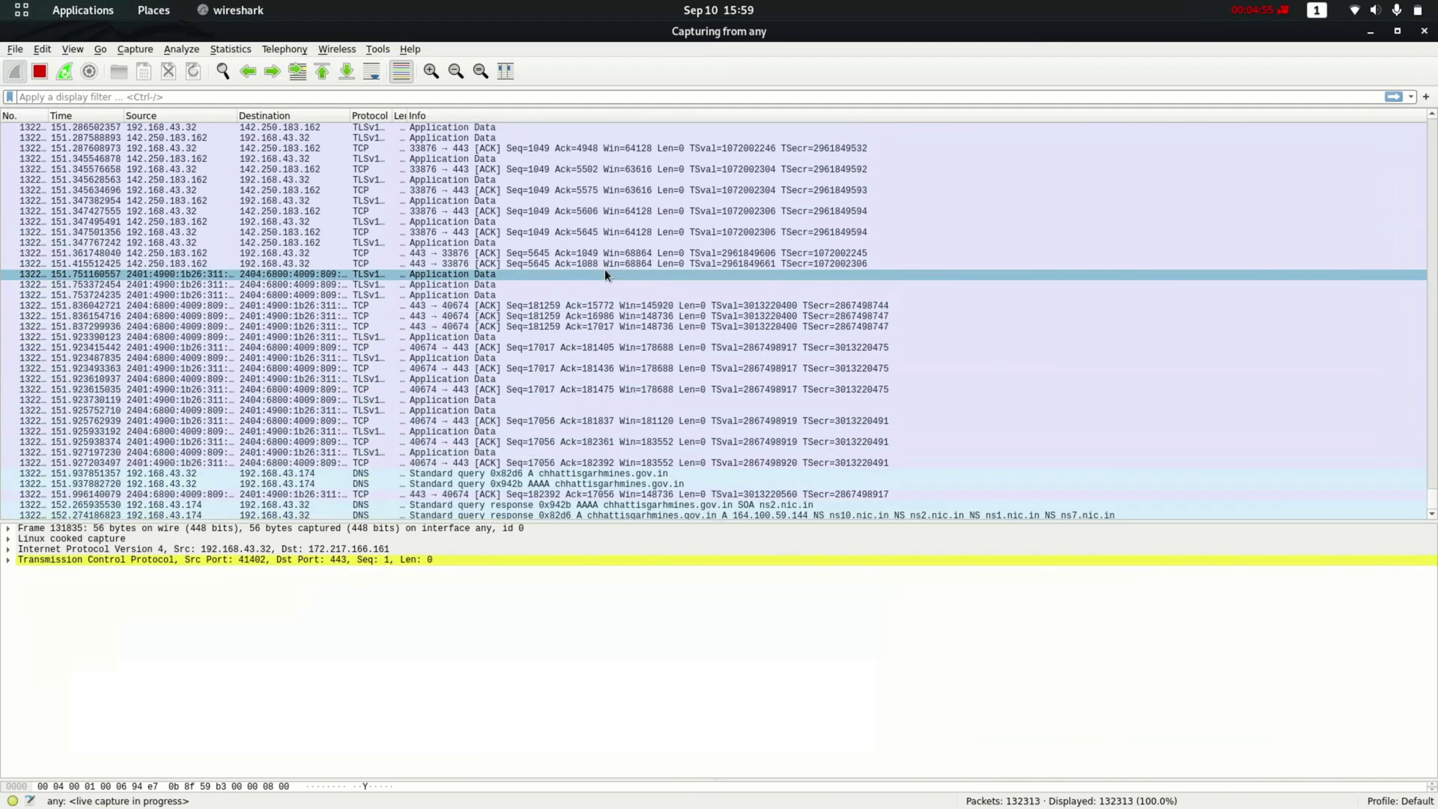
scroll(604, 268, "up", 7)
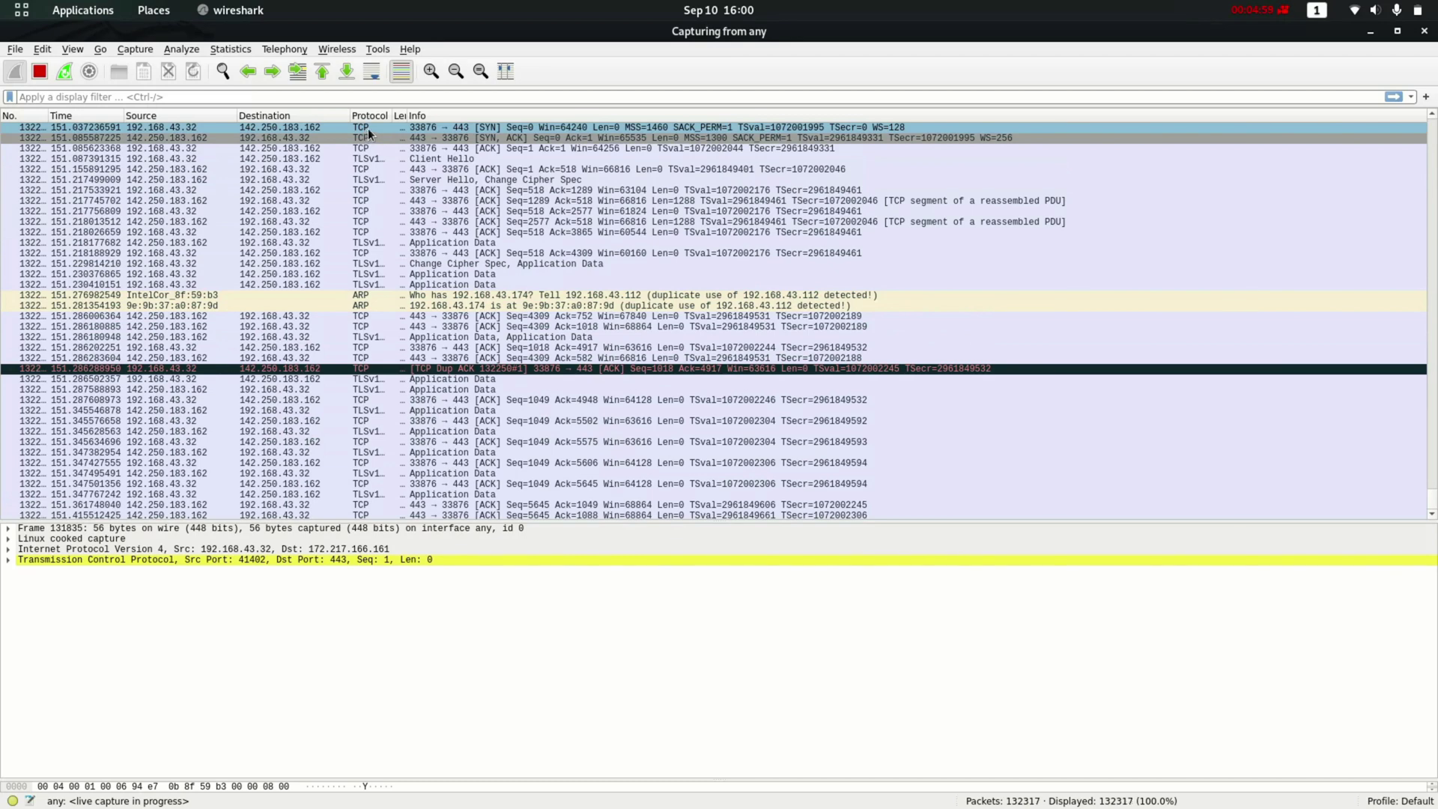
scroll(369, 129, "down", 12)
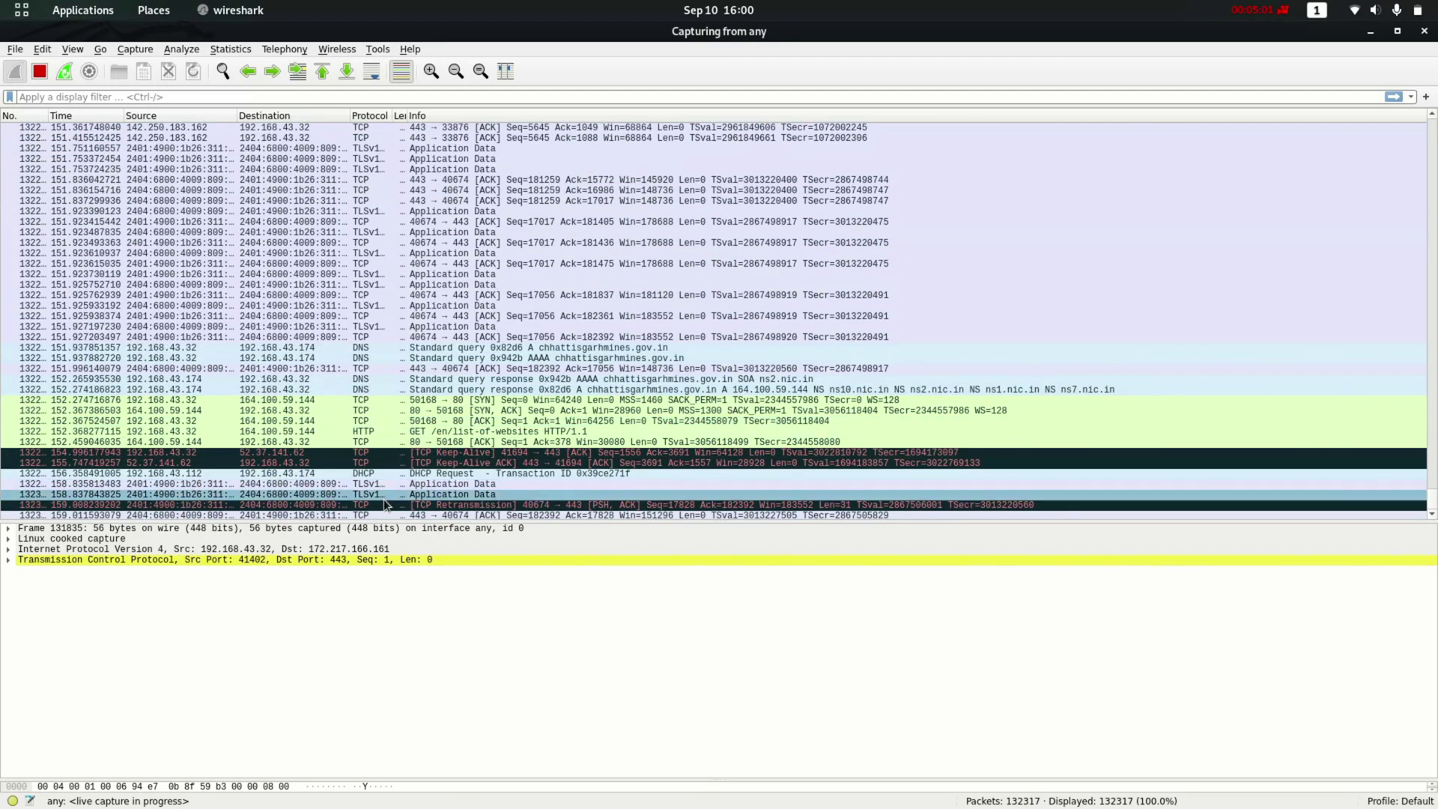
scroll(384, 504, "down", 4)
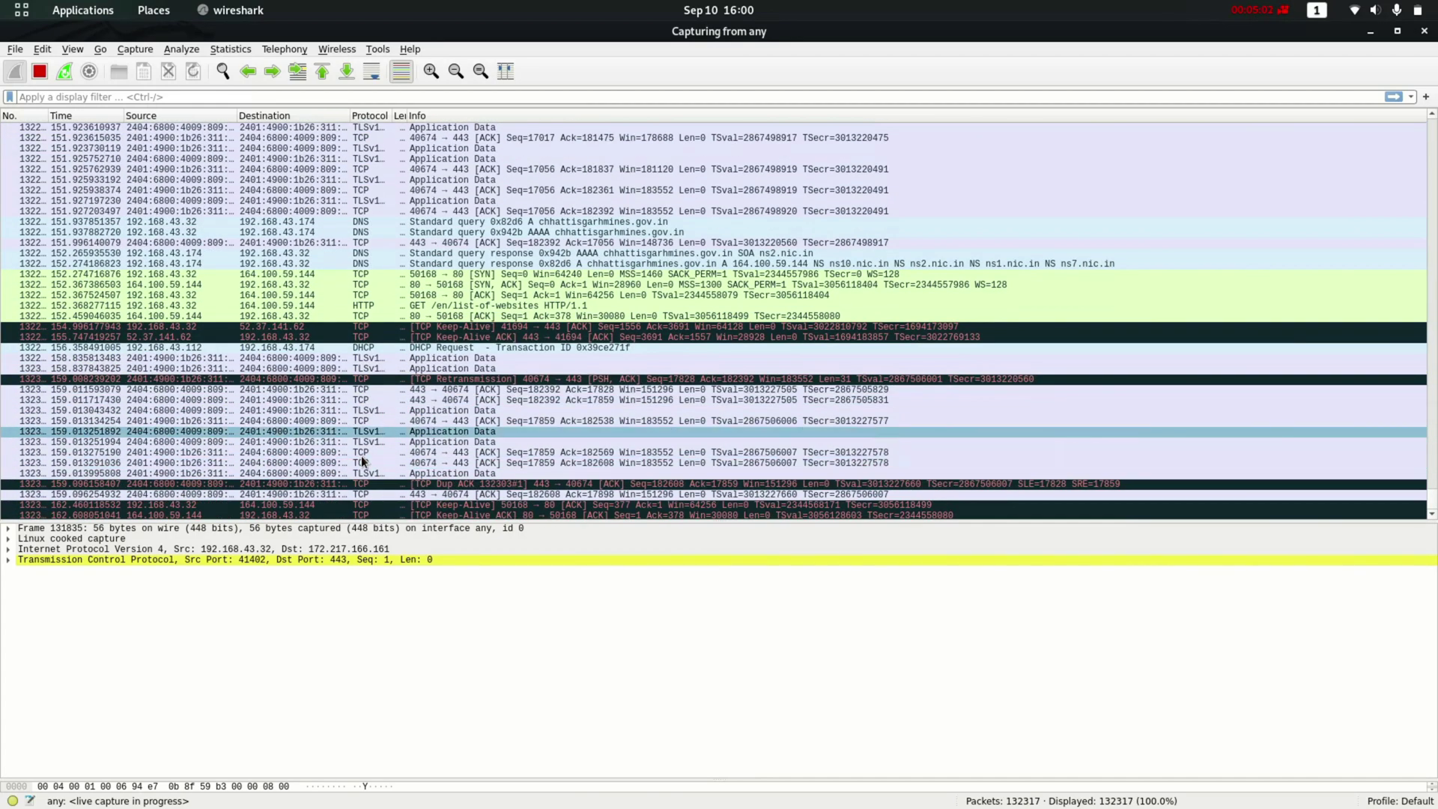
View the DHCP request packet from 192.168.43.112 in its own window, close it, and review the newest packets.
double_click(367, 347)
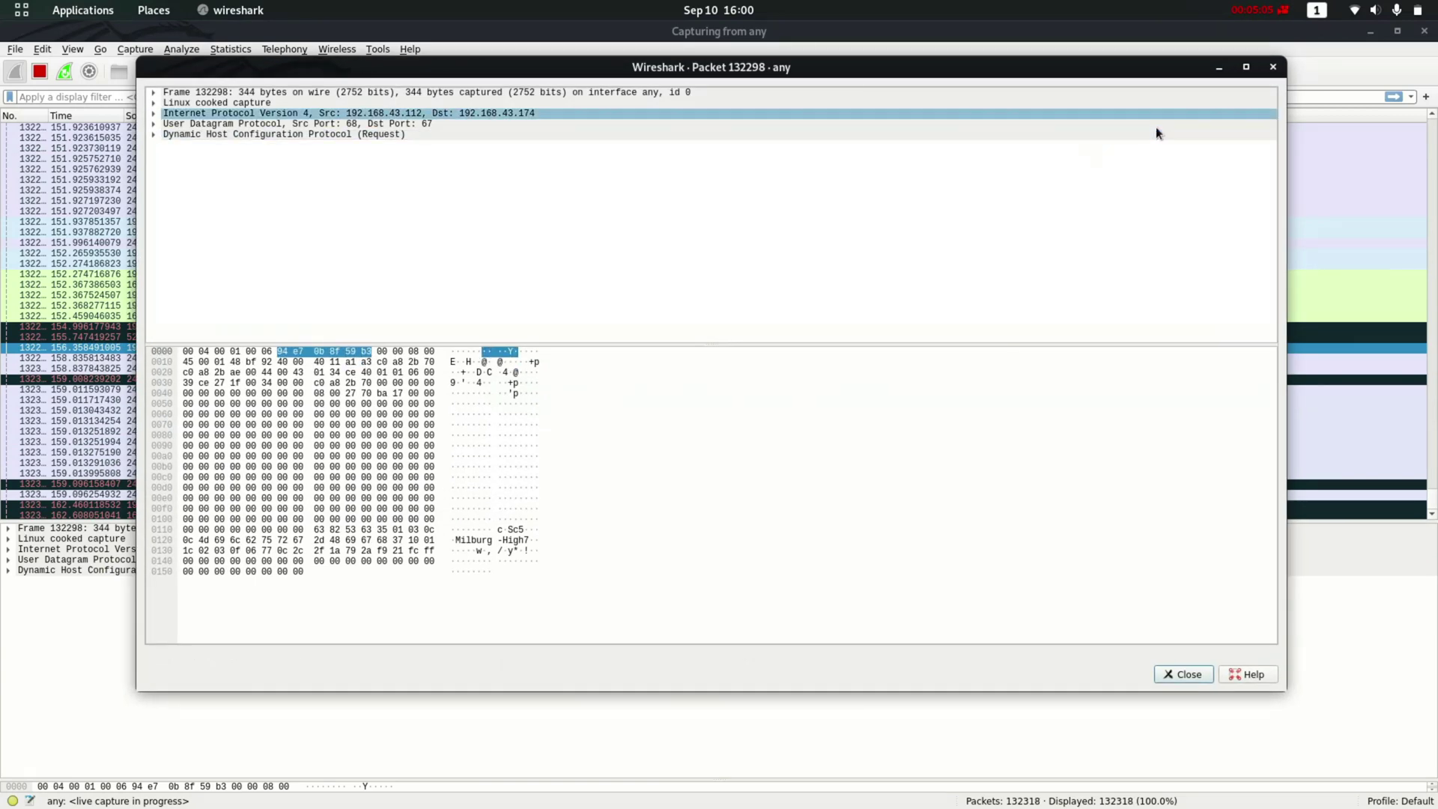
left_click(1272, 66)
scroll(285, 364, "down", 3)
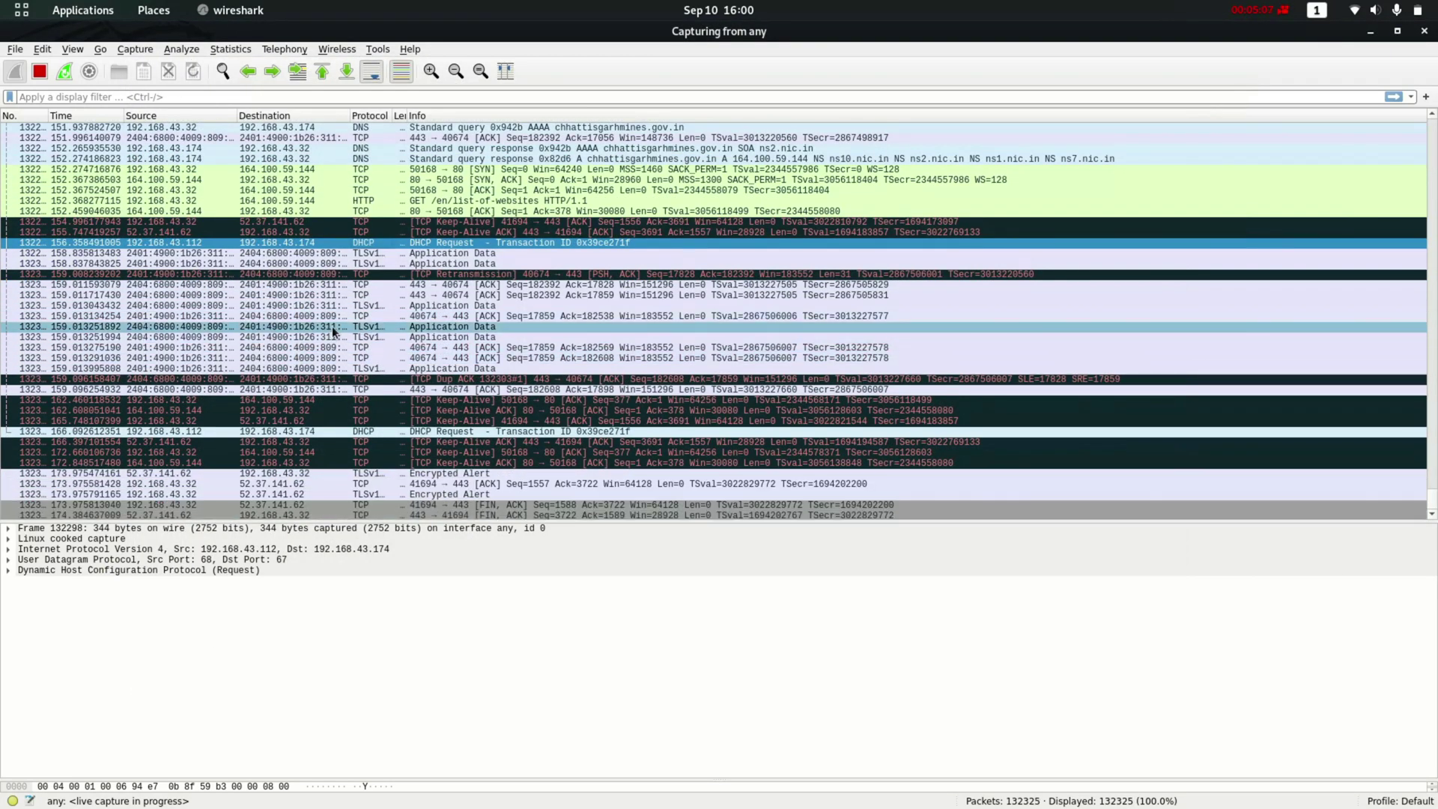
scroll(331, 326, "down", 1)
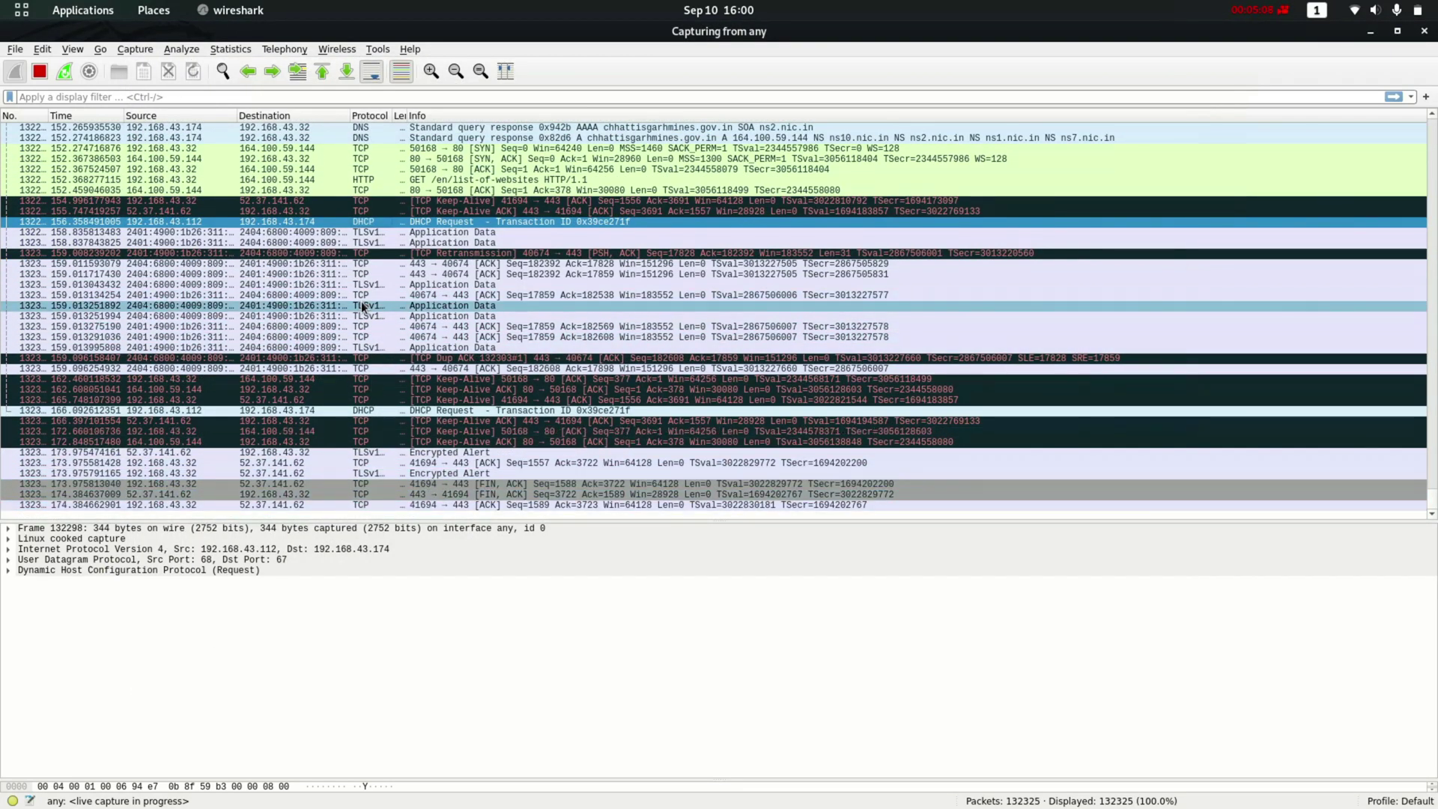
Switch to Firefox, search for "http site" in a new tab, and open the World Wide Web project result from info.cern.ch.
key("alt+Tab")
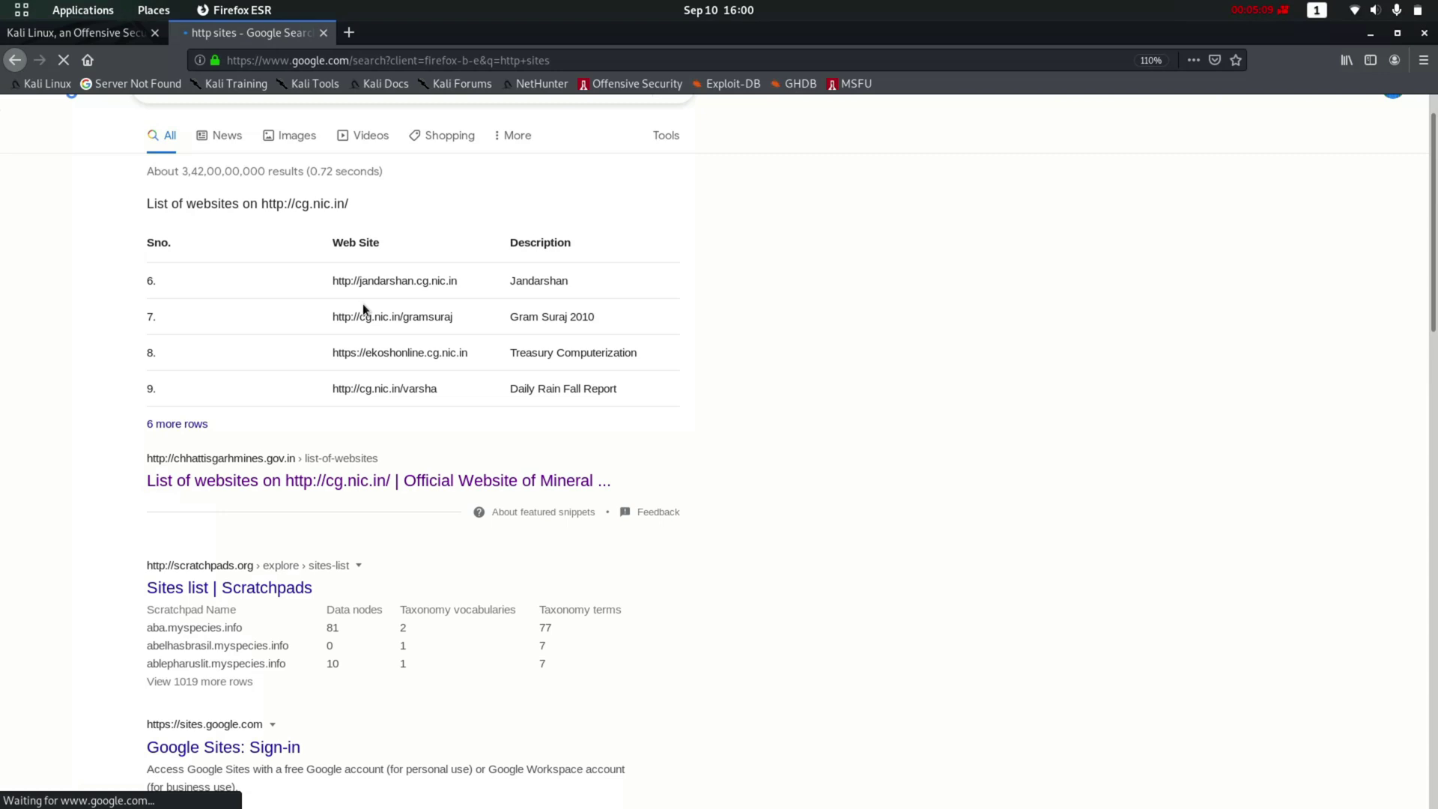
left_click(346, 33)
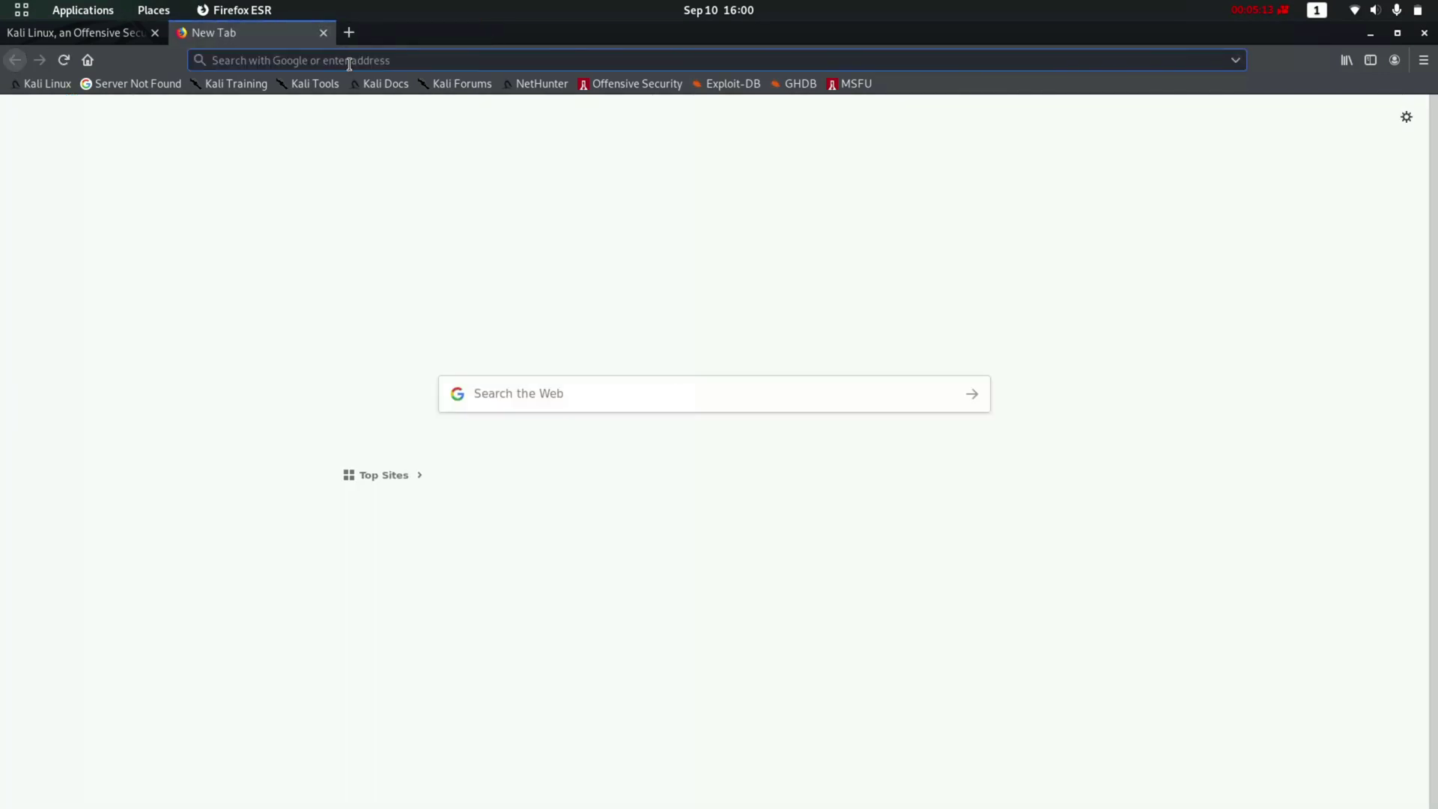
type("http")
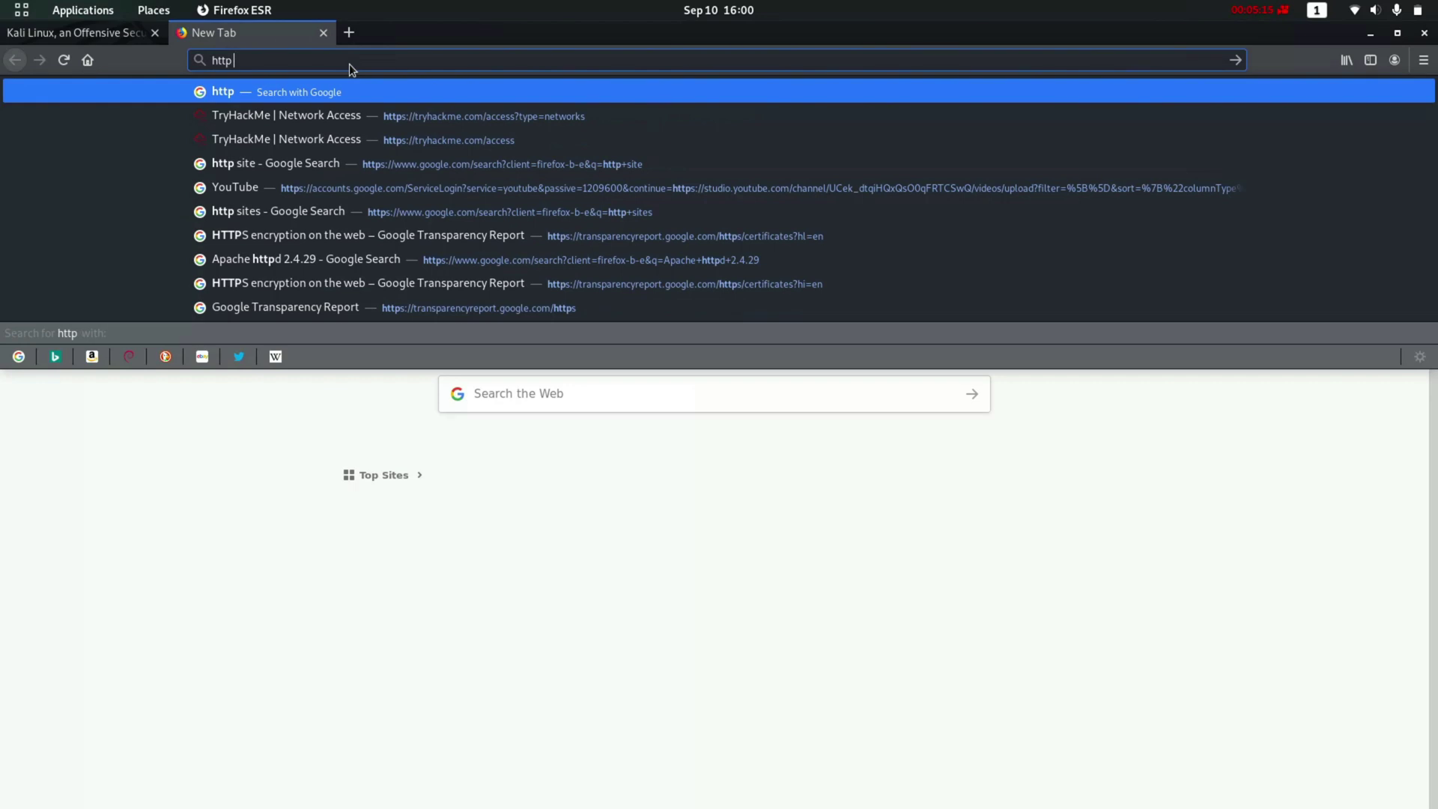
type(" site")
key("Return")
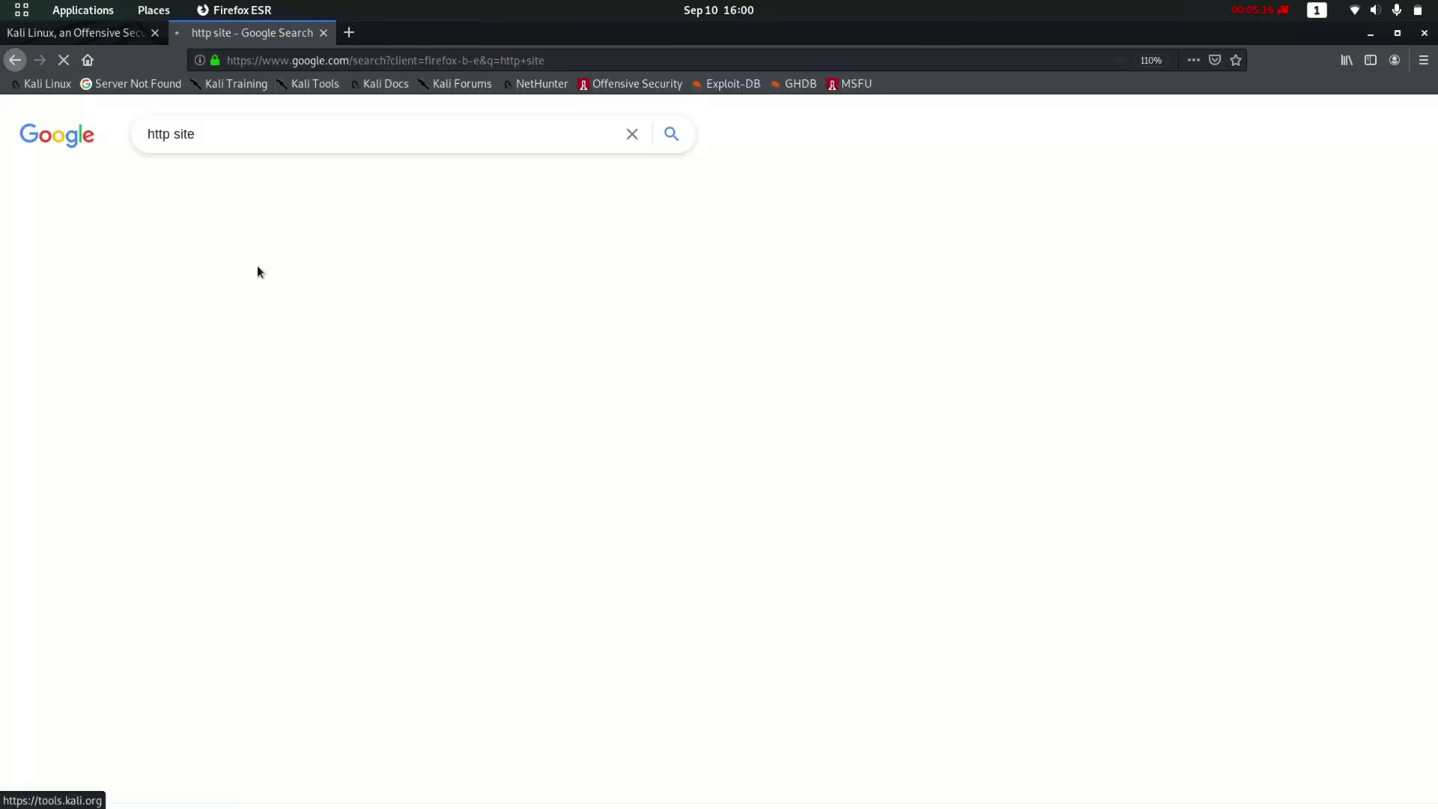
scroll(259, 277, "down", 3)
left_click(241, 232)
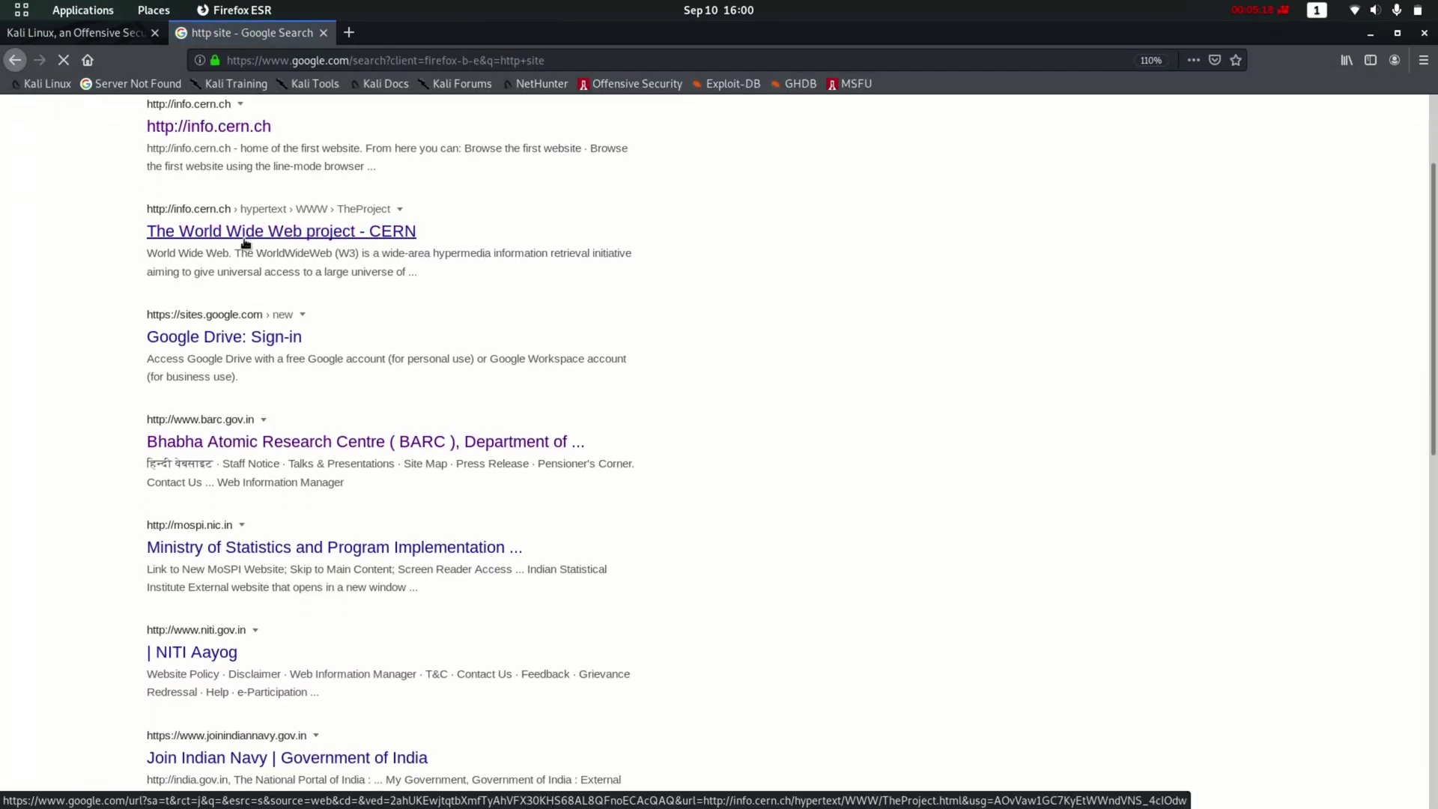
Return to the Google results, open the Bhabha Atomic Research Centre website at barc.gov.in, and look through its homepage.
left_click(15, 60)
scroll(347, 330, "up", 3)
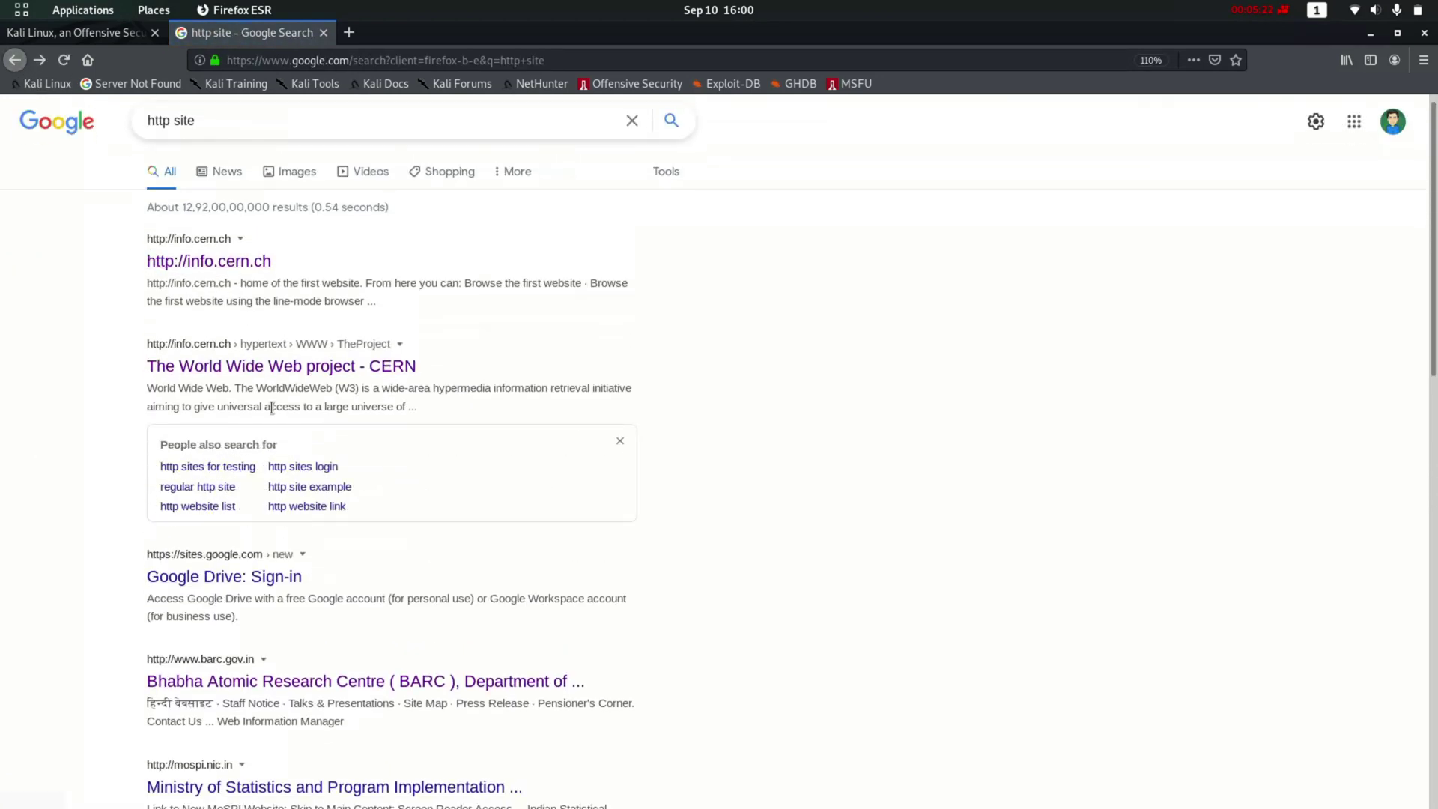
scroll(271, 408, "down", 3)
left_click(297, 497)
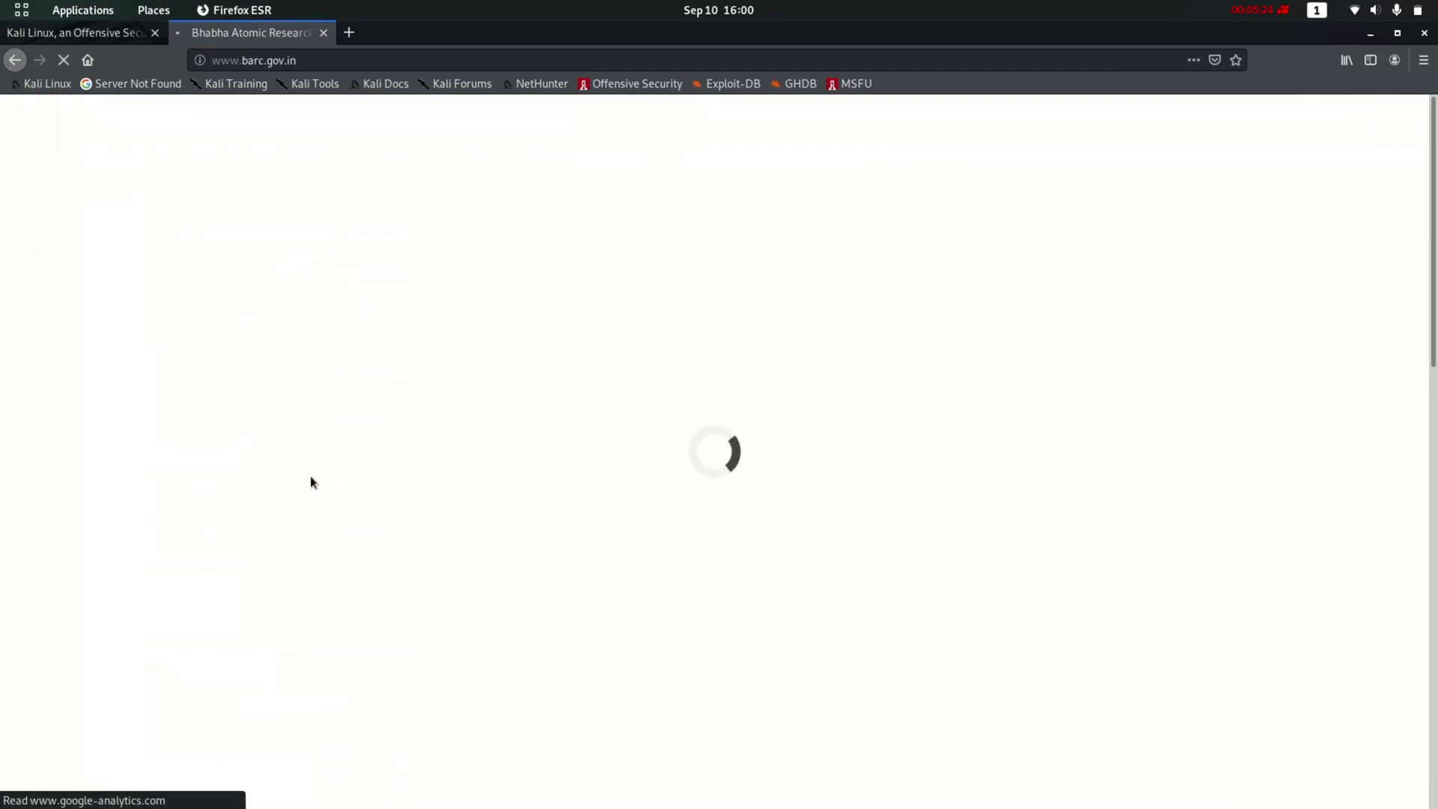
scroll(614, 495, "down", 7)
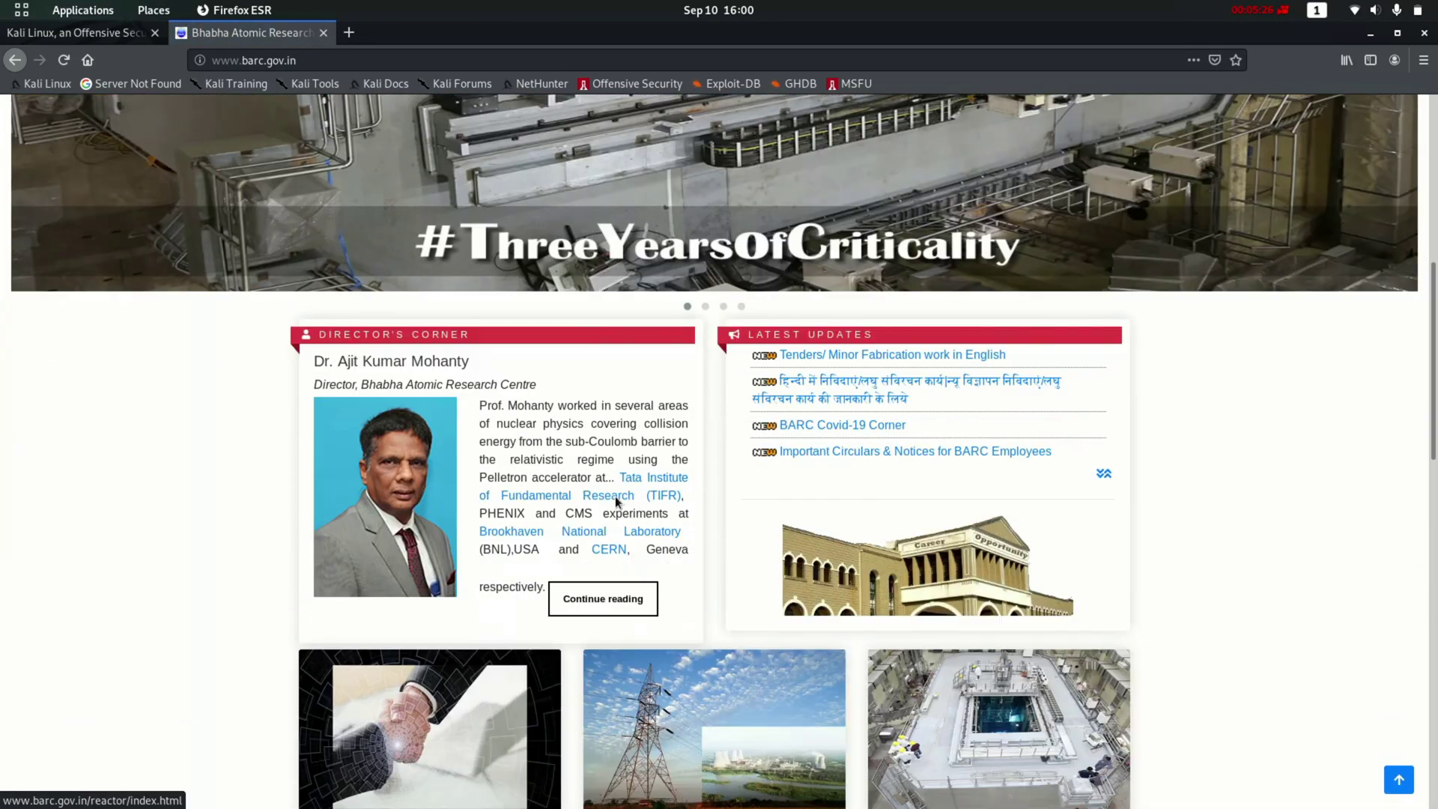
scroll(614, 496, "down", 3)
scroll(619, 473, "up", 5)
Check the newest packets in Wireshark, return to Firefox, and load the barc.gov.in homepage again.
key("alt+Tab")
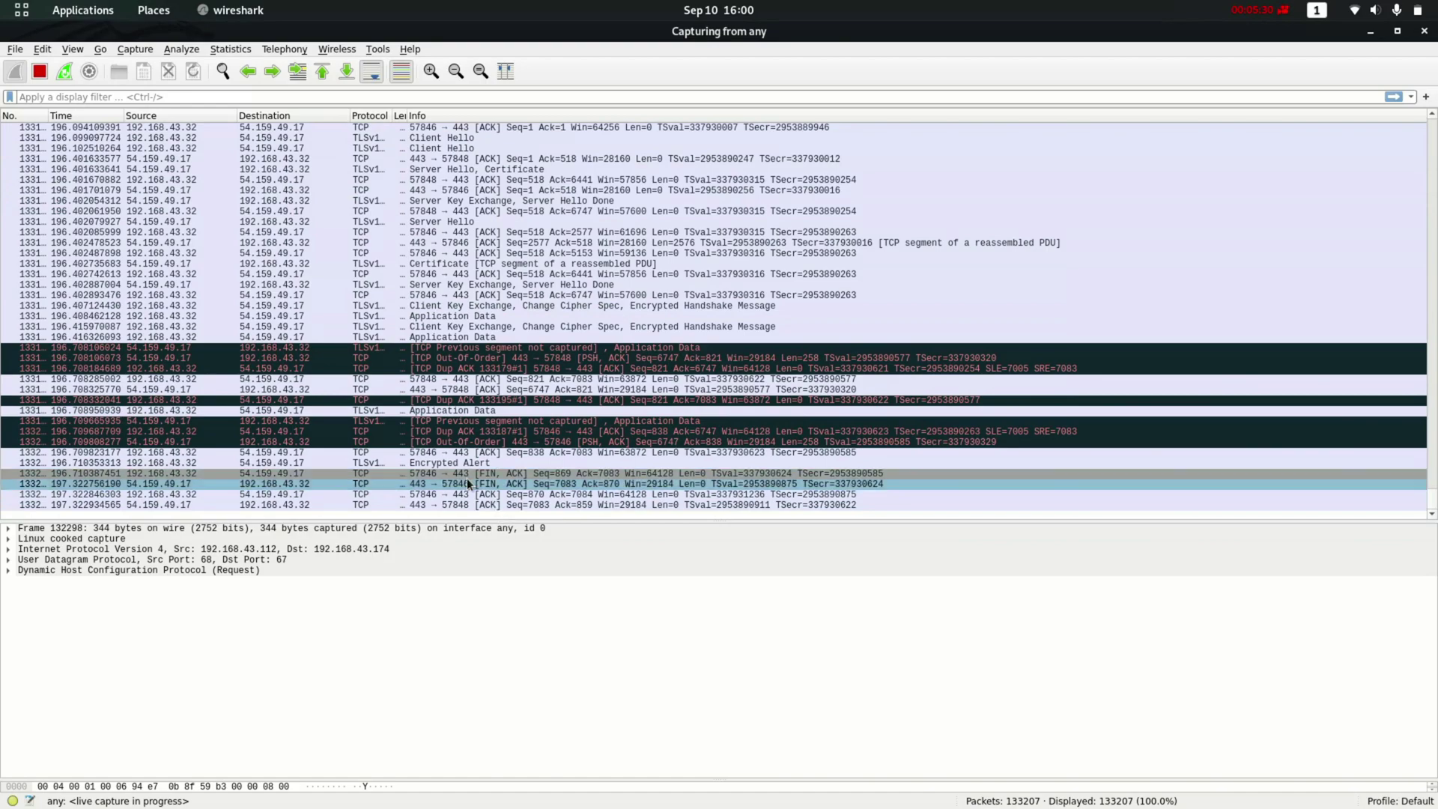
key("alt+Tab")
scroll(452, 427, "down", 7)
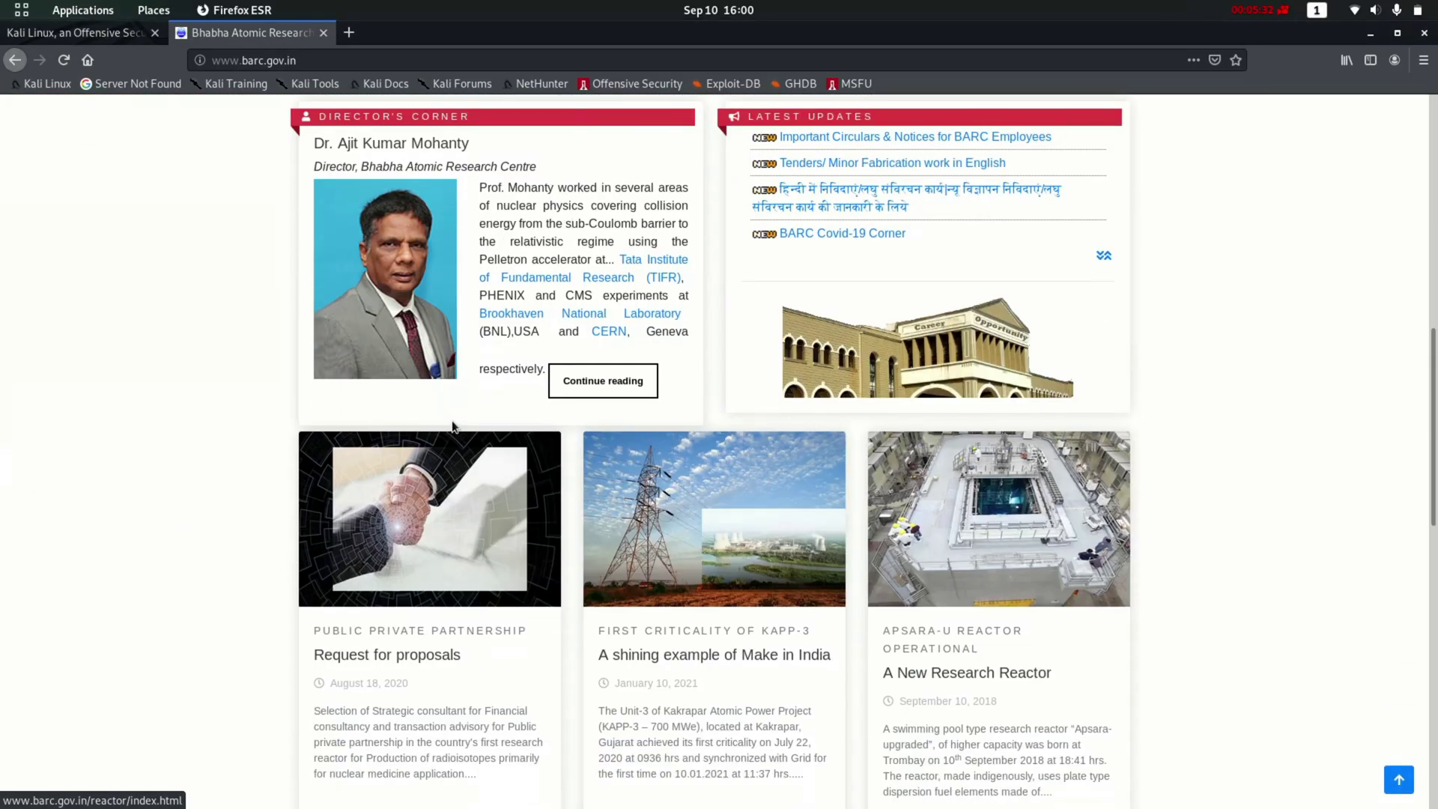
scroll(452, 427, "down", 10)
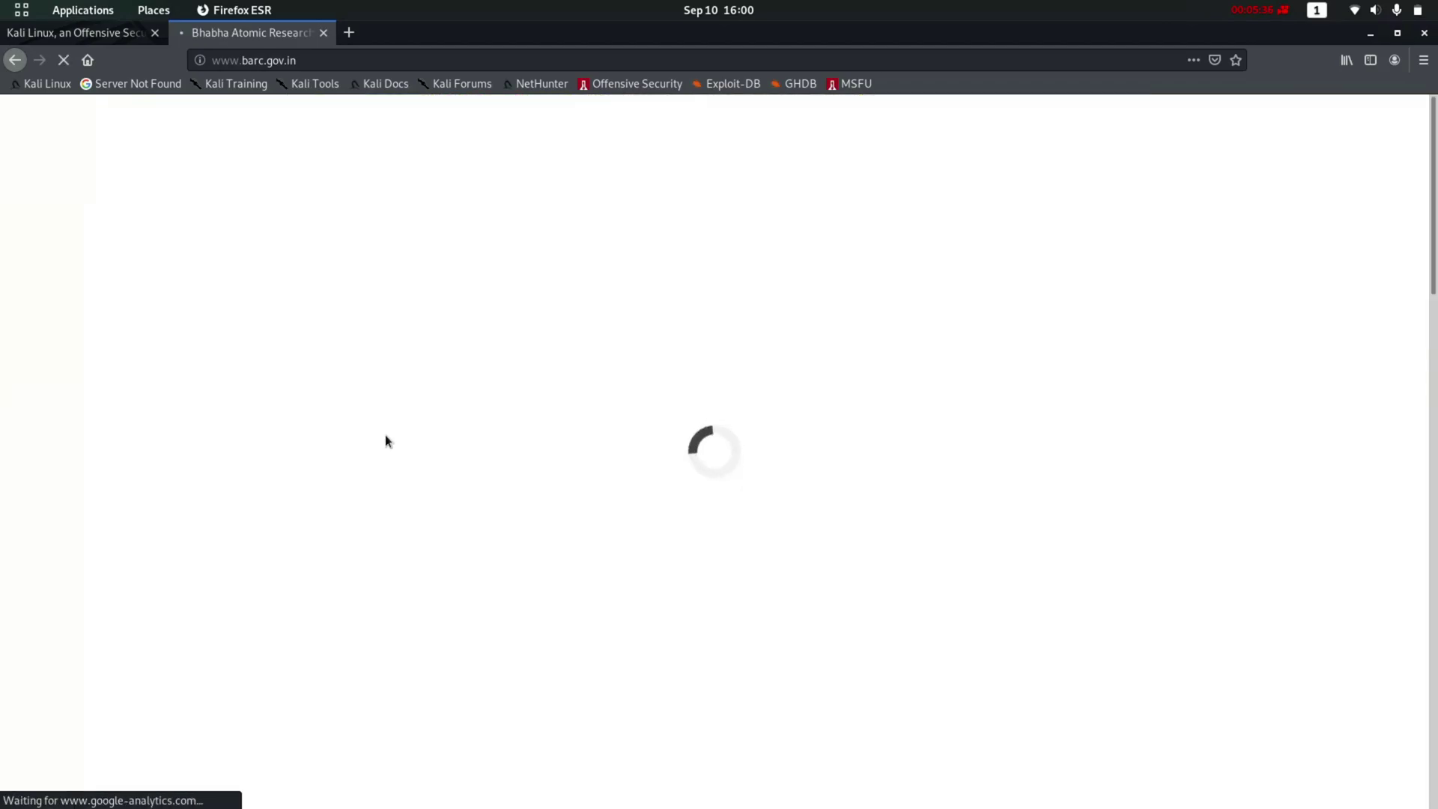
Switch to Wireshark and examine the newly captured TCP, TLS, HTTP and DHCP packets from the website visit.
key("alt+Tab")
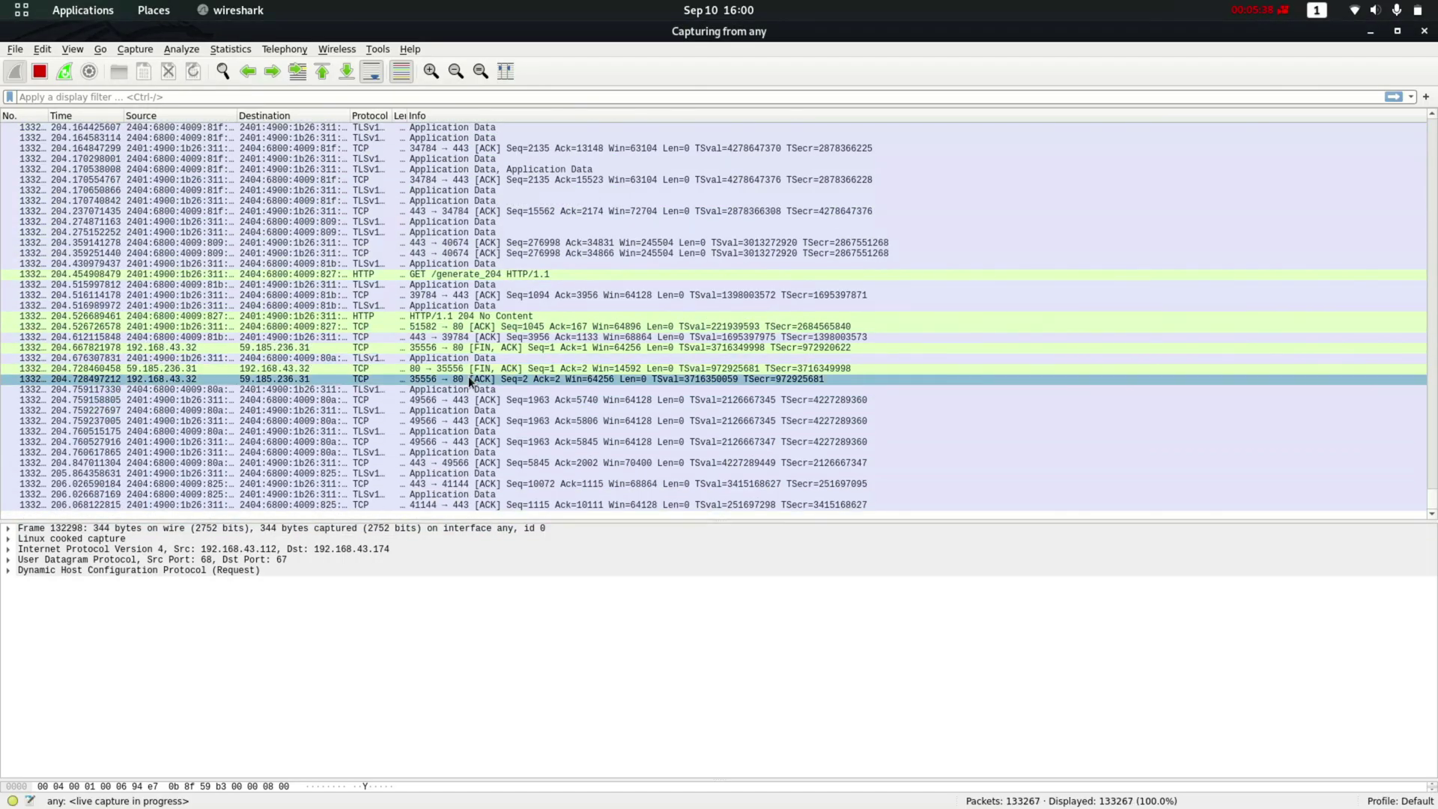
left_click(466, 368)
key("alt+Tab")
key("alt+Tab")
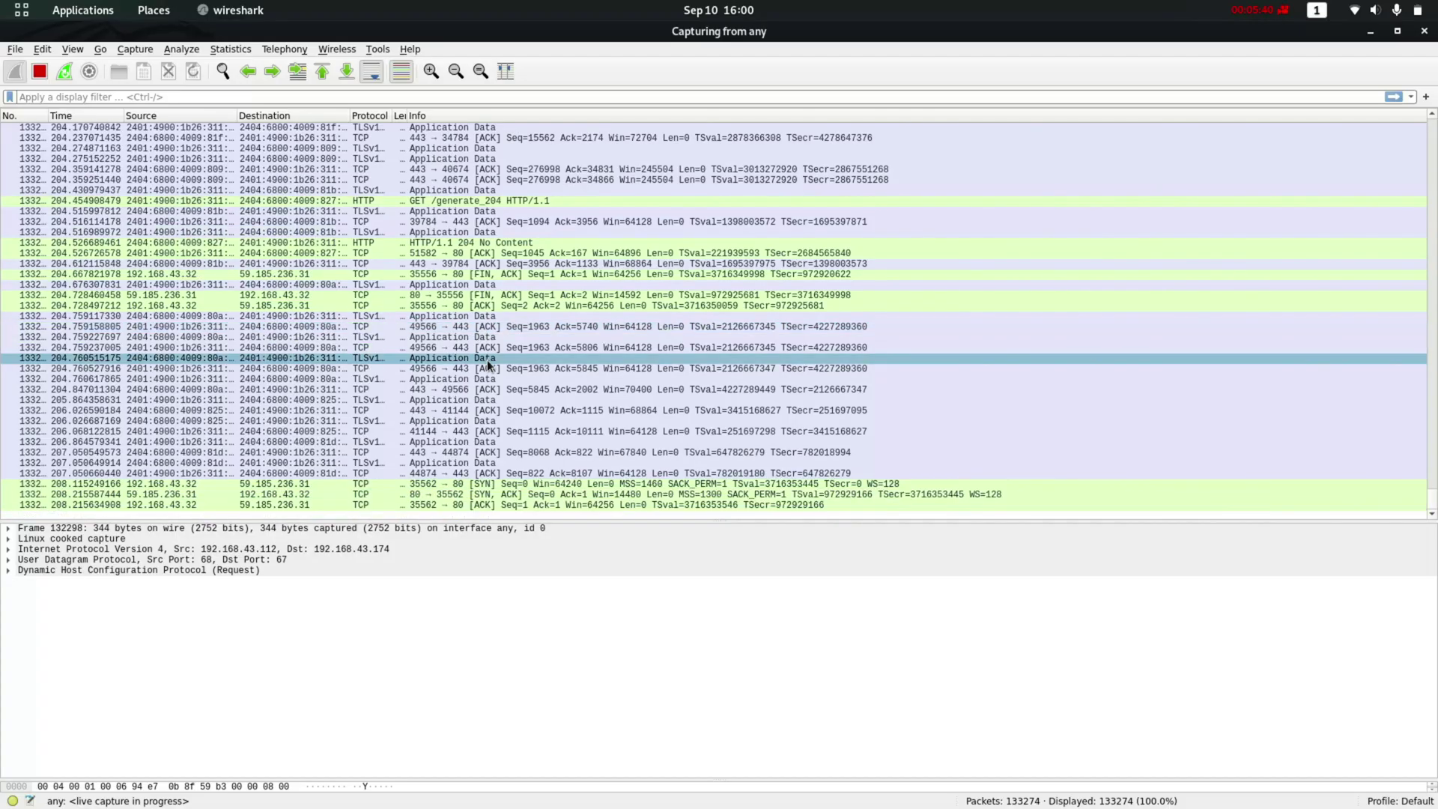
left_click(484, 352)
left_click(488, 344)
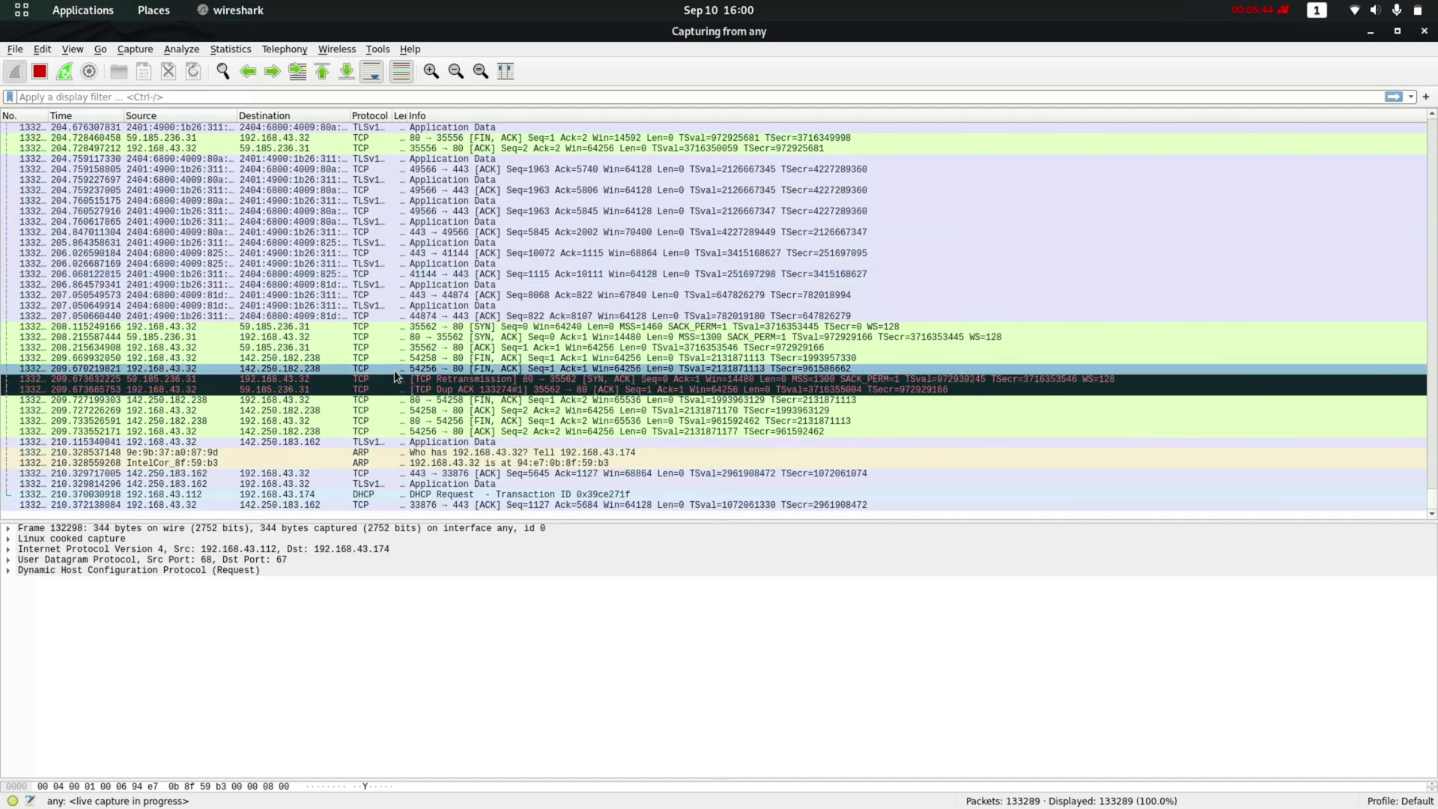
left_click(459, 379)
left_click(248, 204)
left_click(271, 283)
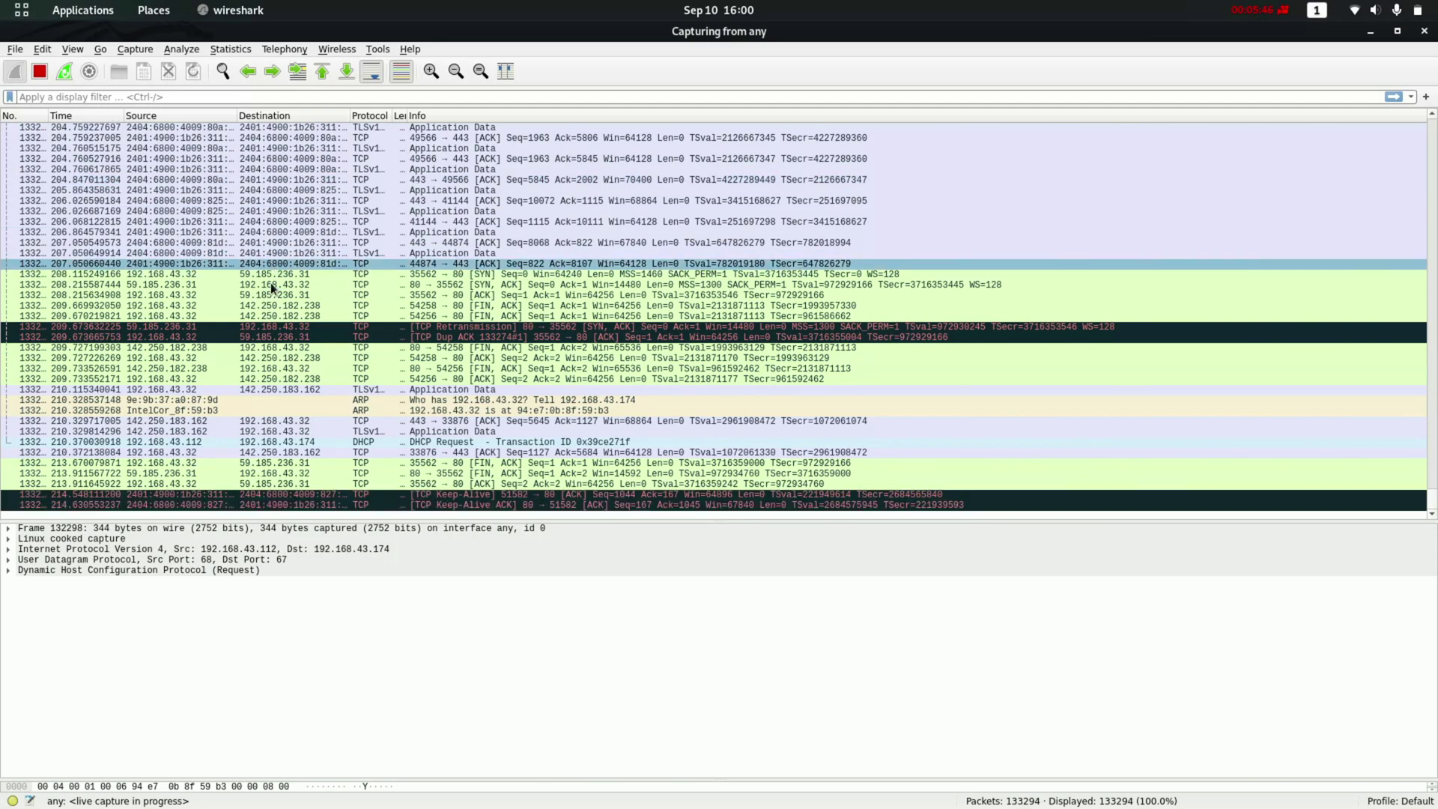
left_click(268, 304)
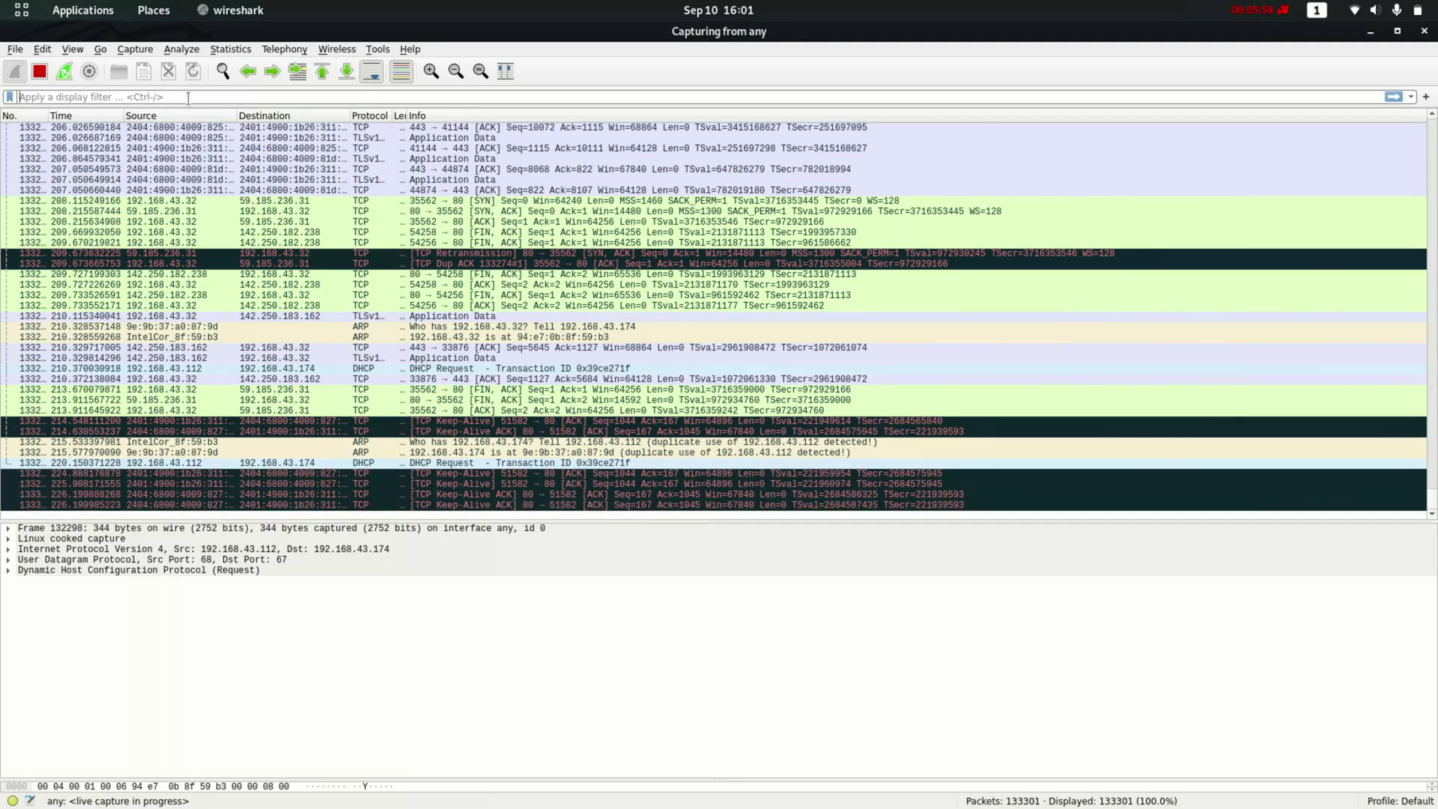
Apply the display filter ip.addr == 192.168.43.112 to the captured packets.
left_click(188, 97)
type("ip")
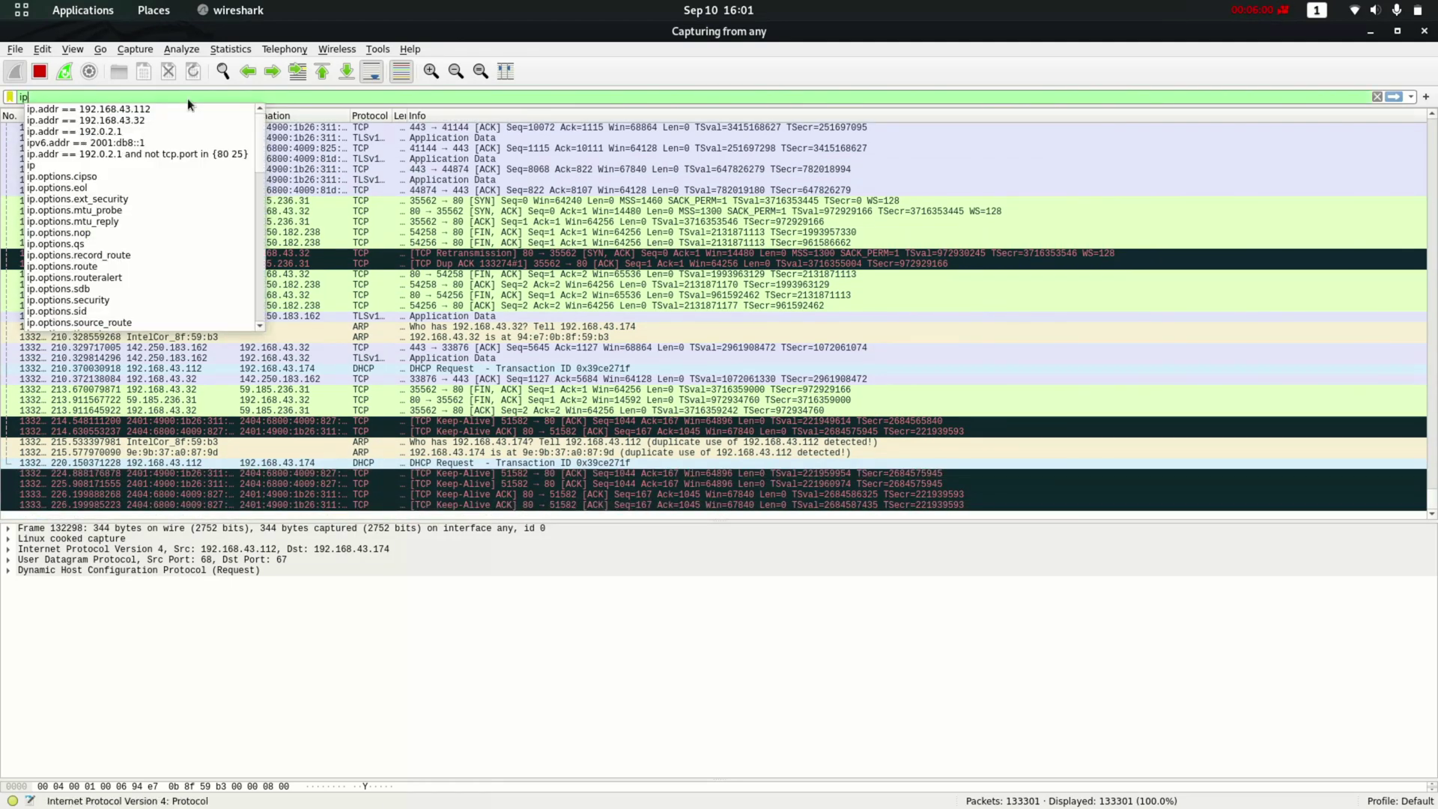
type(".addr")
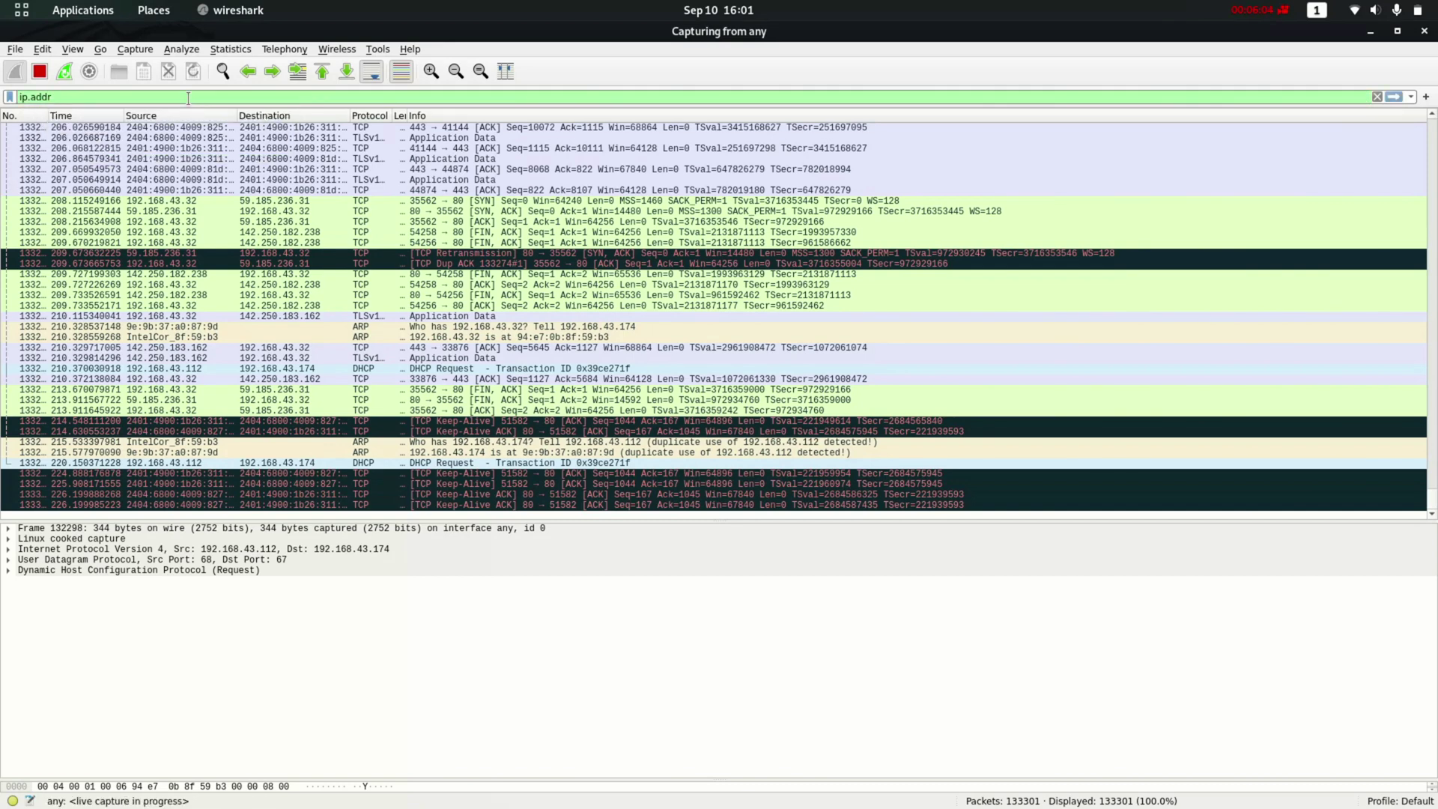
type(" == 192")
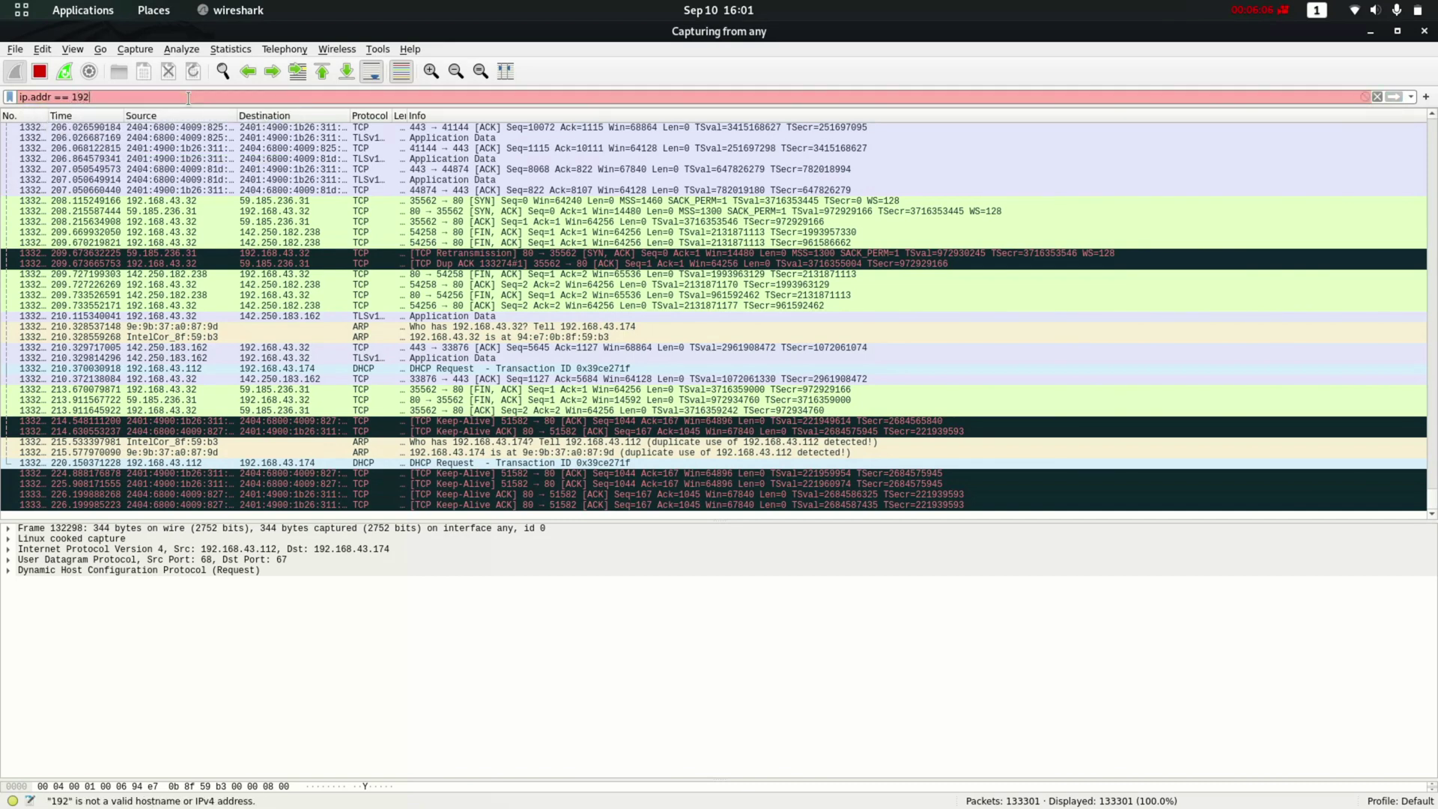
type(".168")
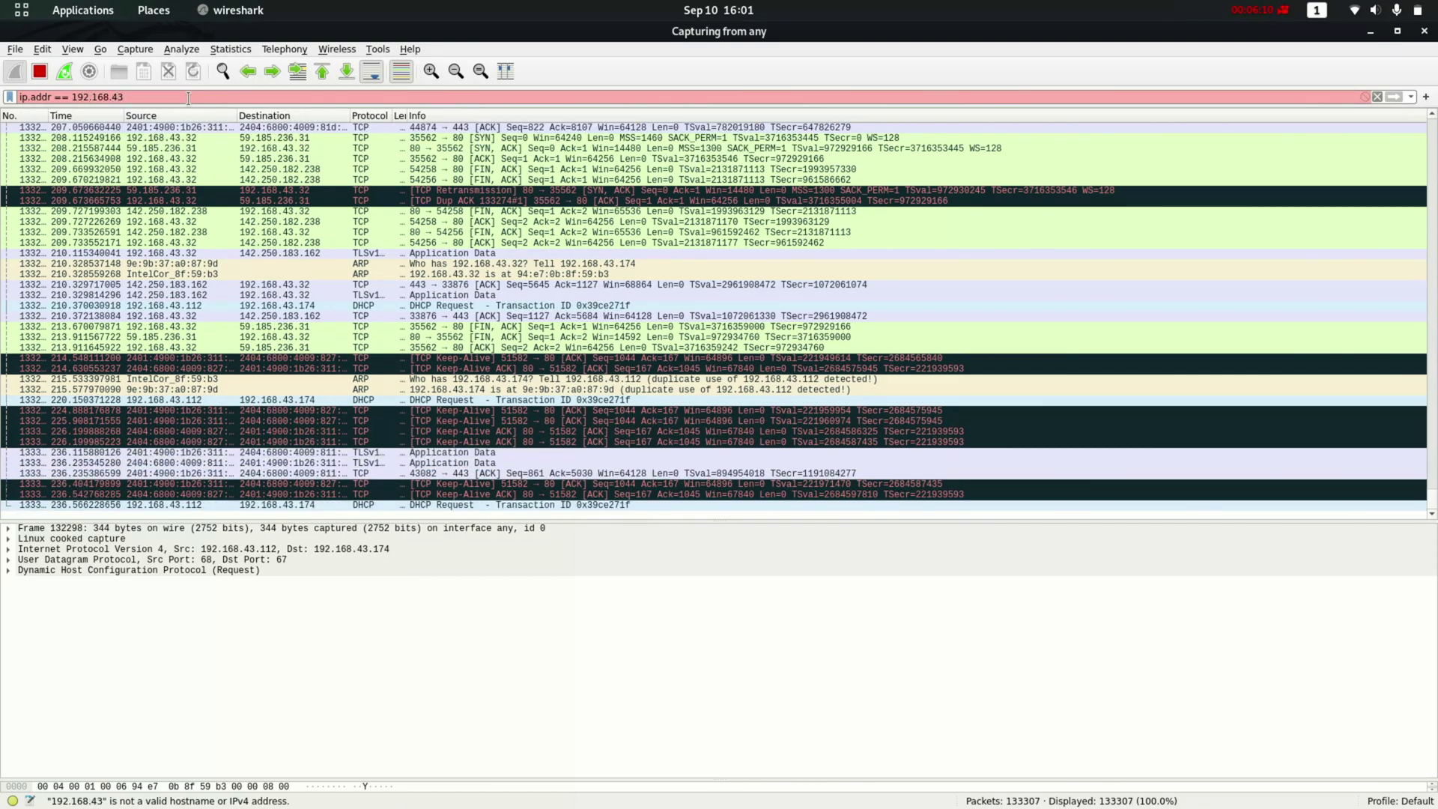
type(".43.112")
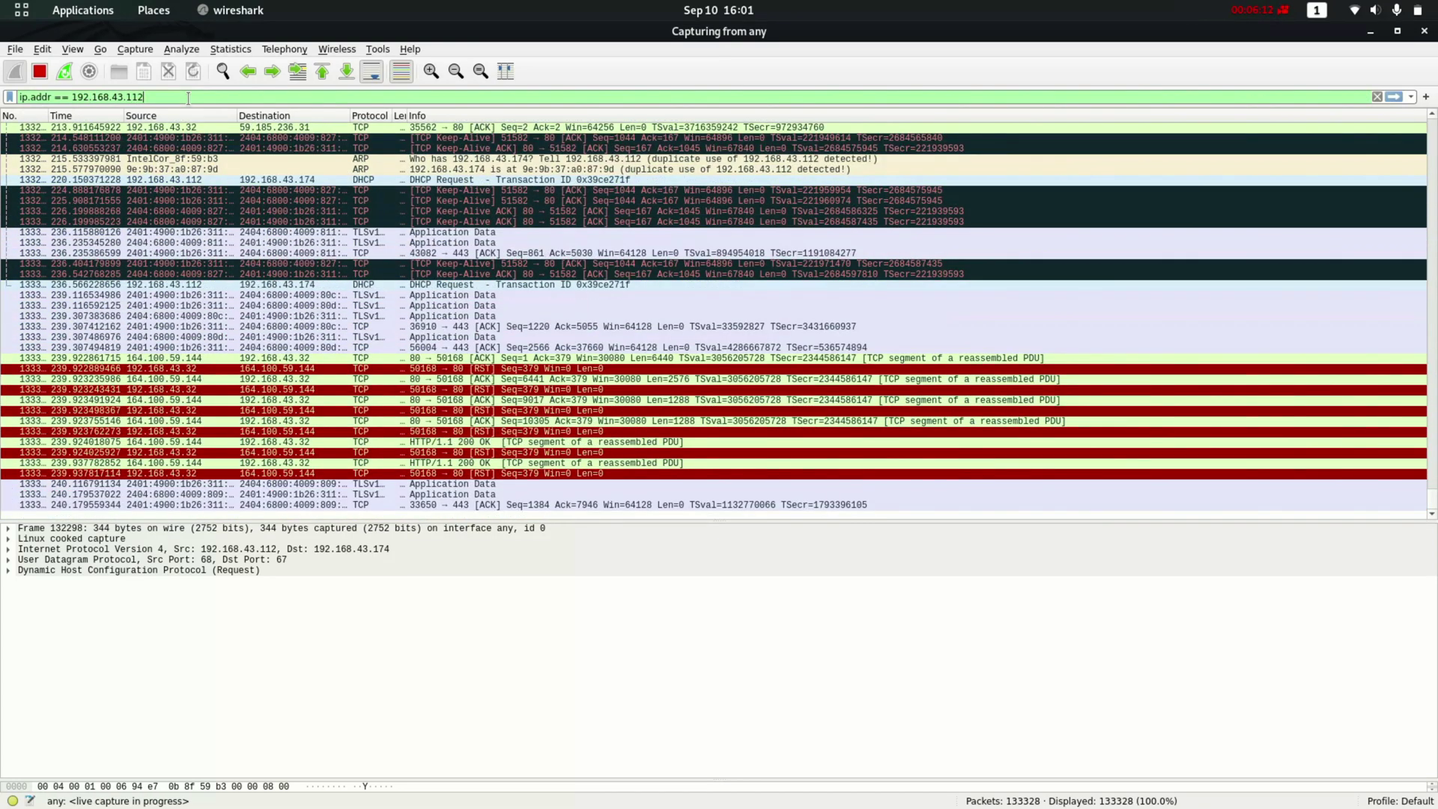
key("Return")
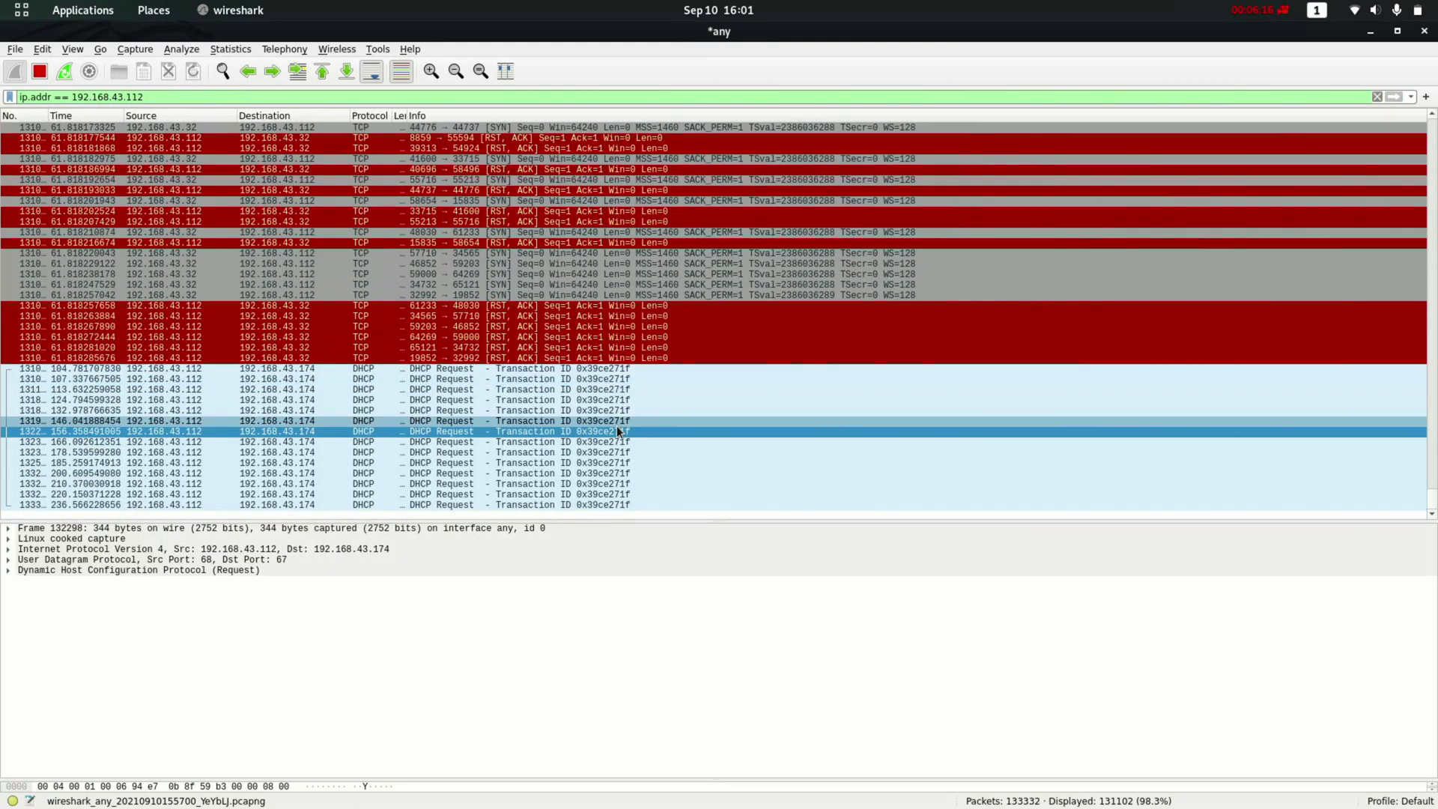
Examine the filtered TCP SYN and RST, ACK packets exchanged between 192.168.43.112 and 192.168.43.32.
left_click(172, 338)
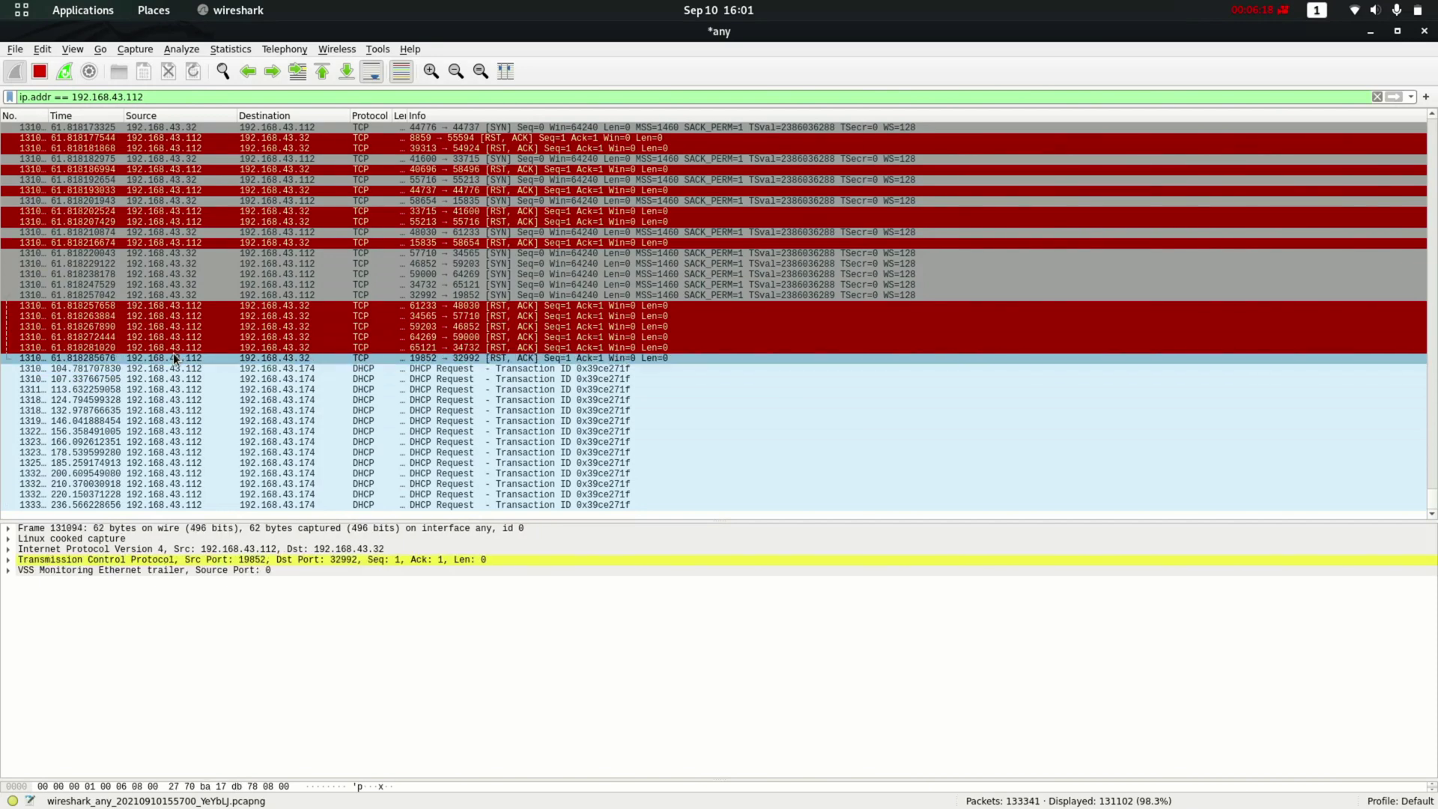
left_click(170, 326)
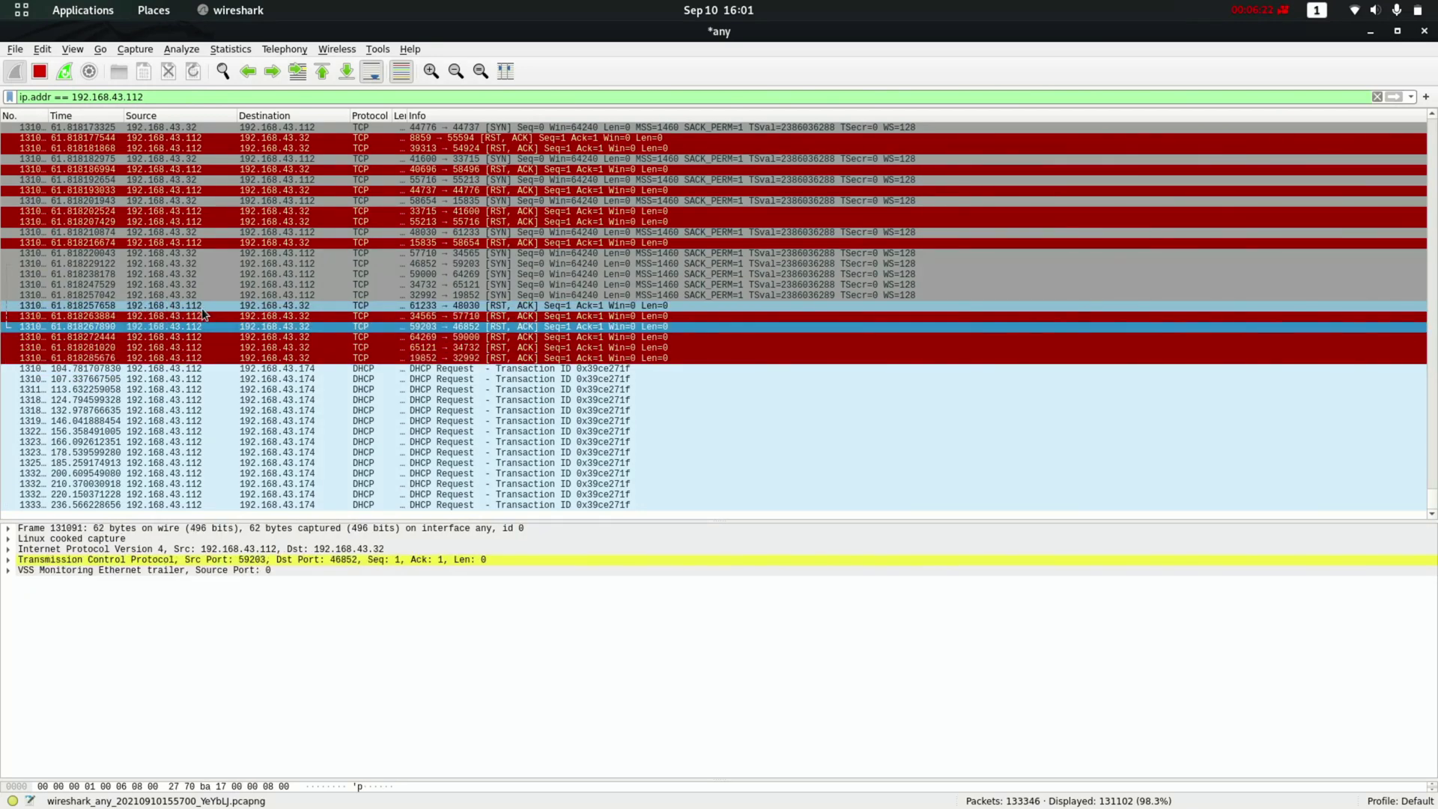
scroll(200, 307, "up", 20)
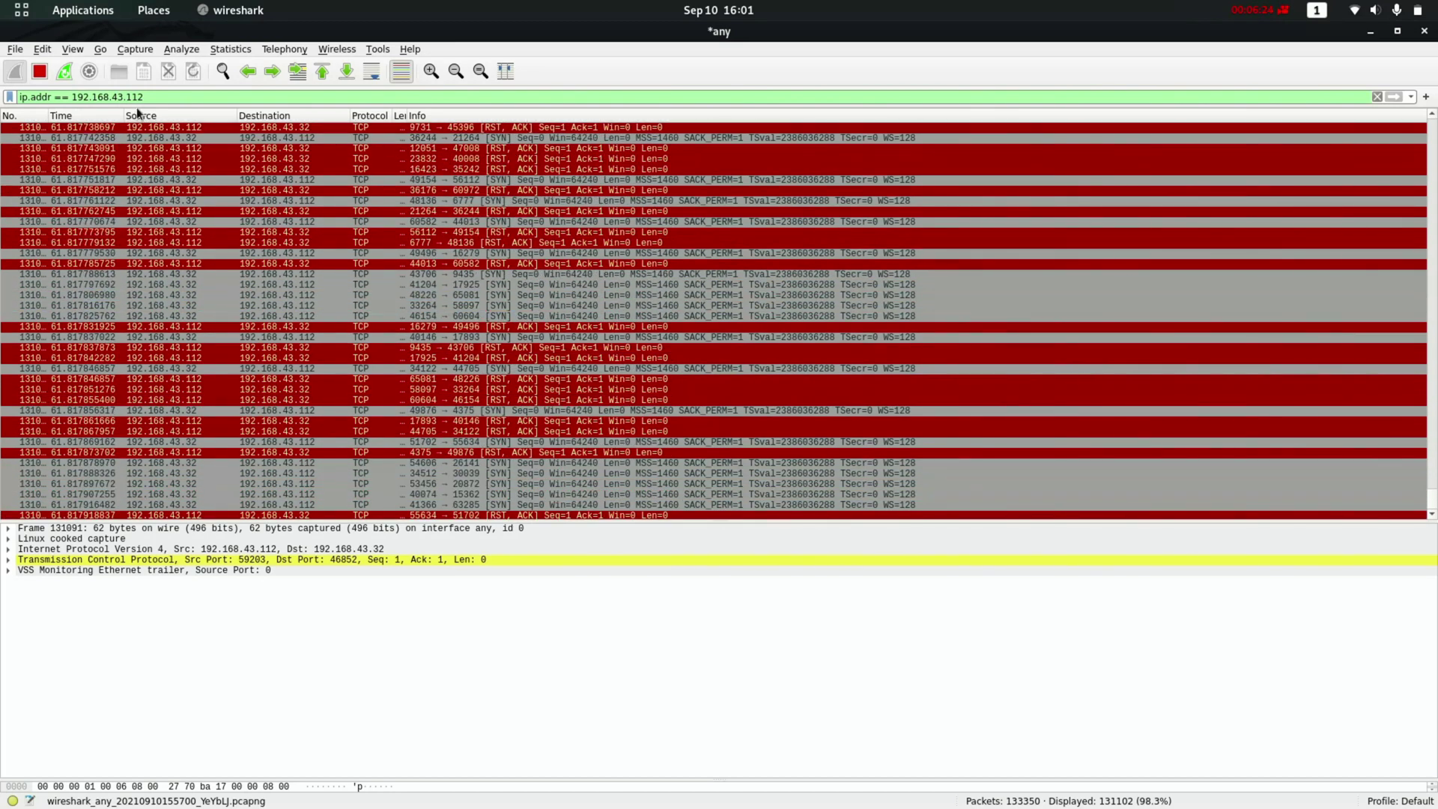
Erase the IP address from the display filter expression.
key("BackSpace")
key("BackSpace")
key("BackSpace")
key("BackSpace")
key("BackSpace")
key("BackSpace")
key("BackSpace")
key("BackSpace")
key("BackSpace")
key("BackSpace")
key("BackSpace")
key("BackSpace")
key("BackSpace")
key("BackSpace")
key("BackSpace")
key("BackSpace")
key("BackSpace")
key("BackSpace")
key("BackSpace")
key("BackSpace")
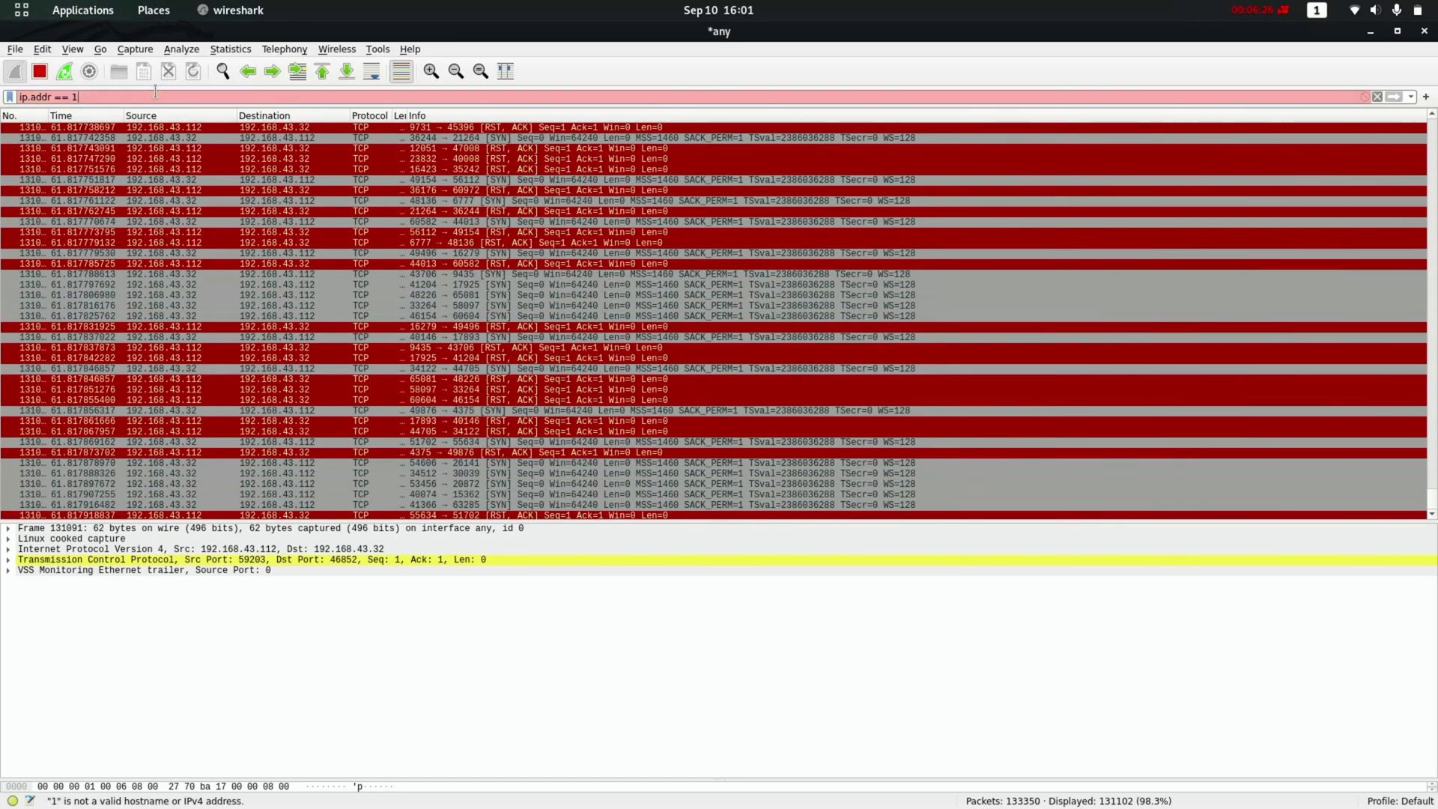
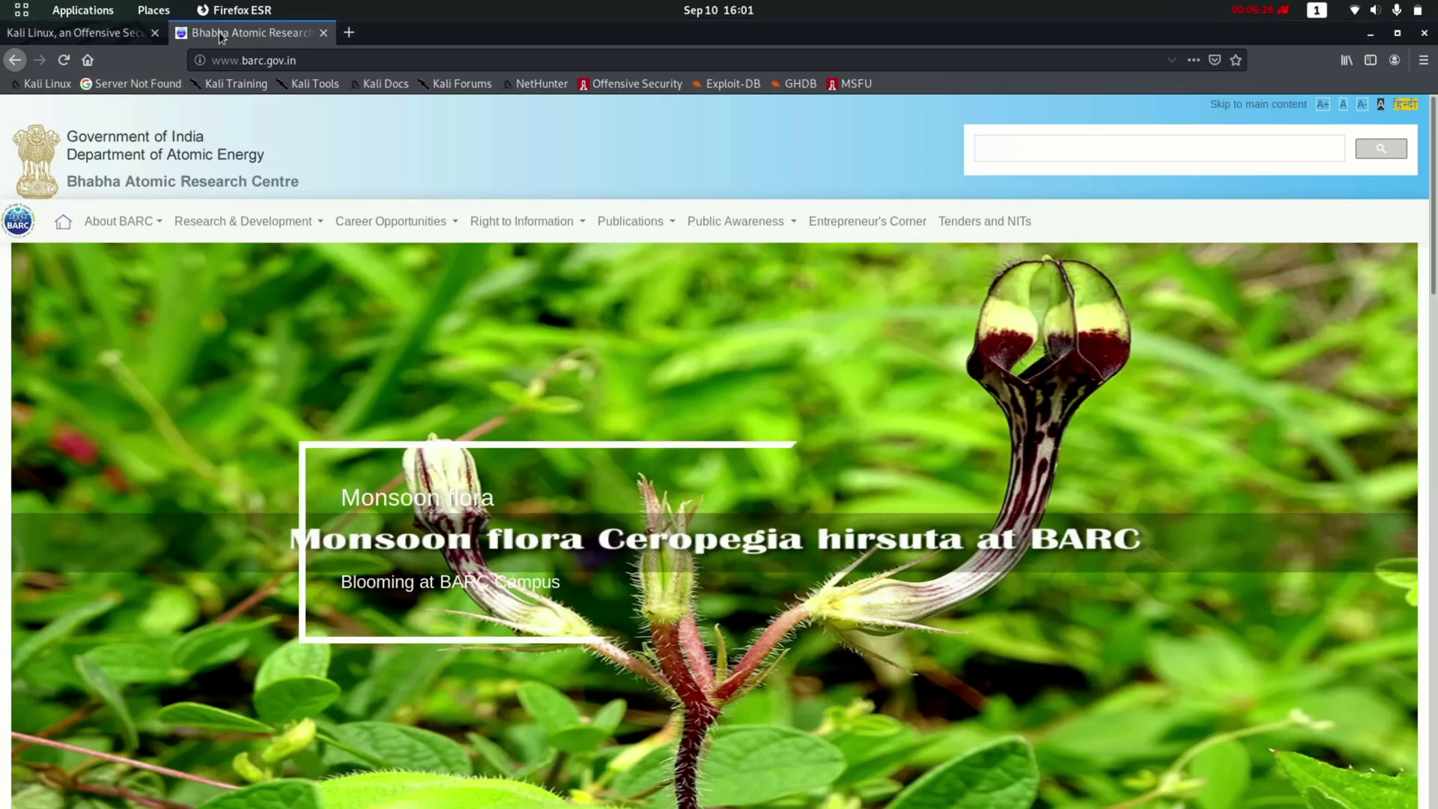
Switch to Firefox, replace the BARC tab with a new one, and search for "wireshark ftp filter".
left_click(349, 32)
left_click(324, 32)
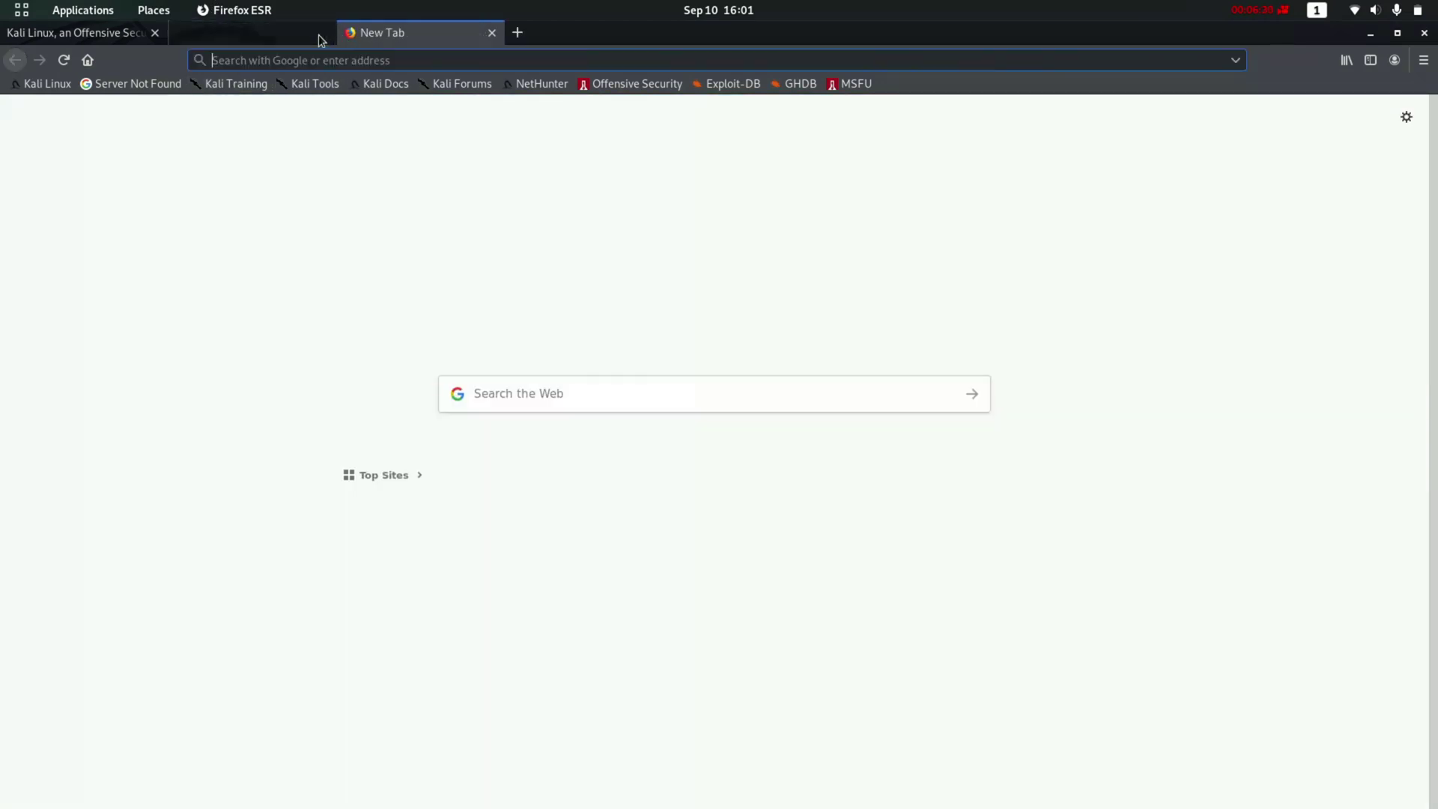
type("wire")
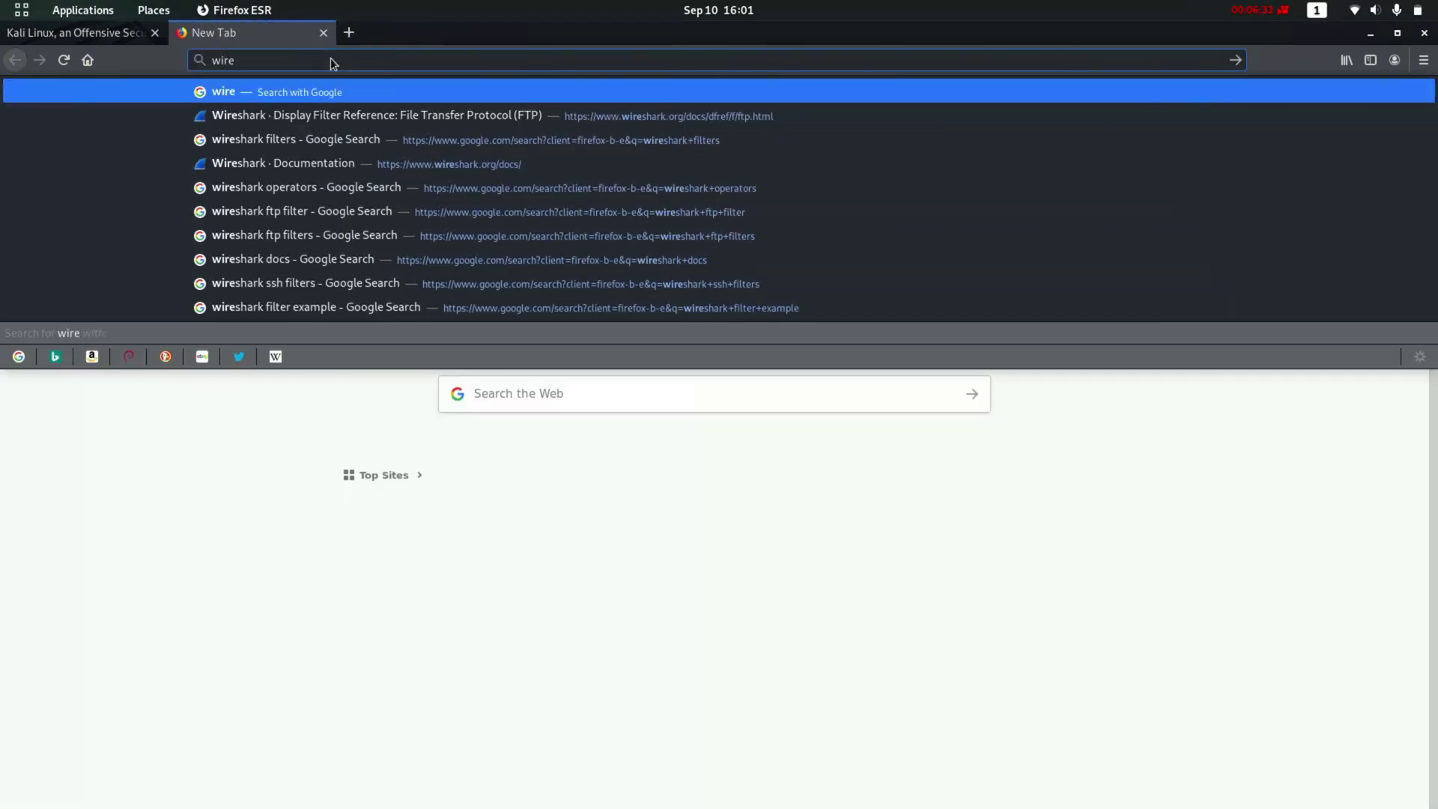
type("shark f")
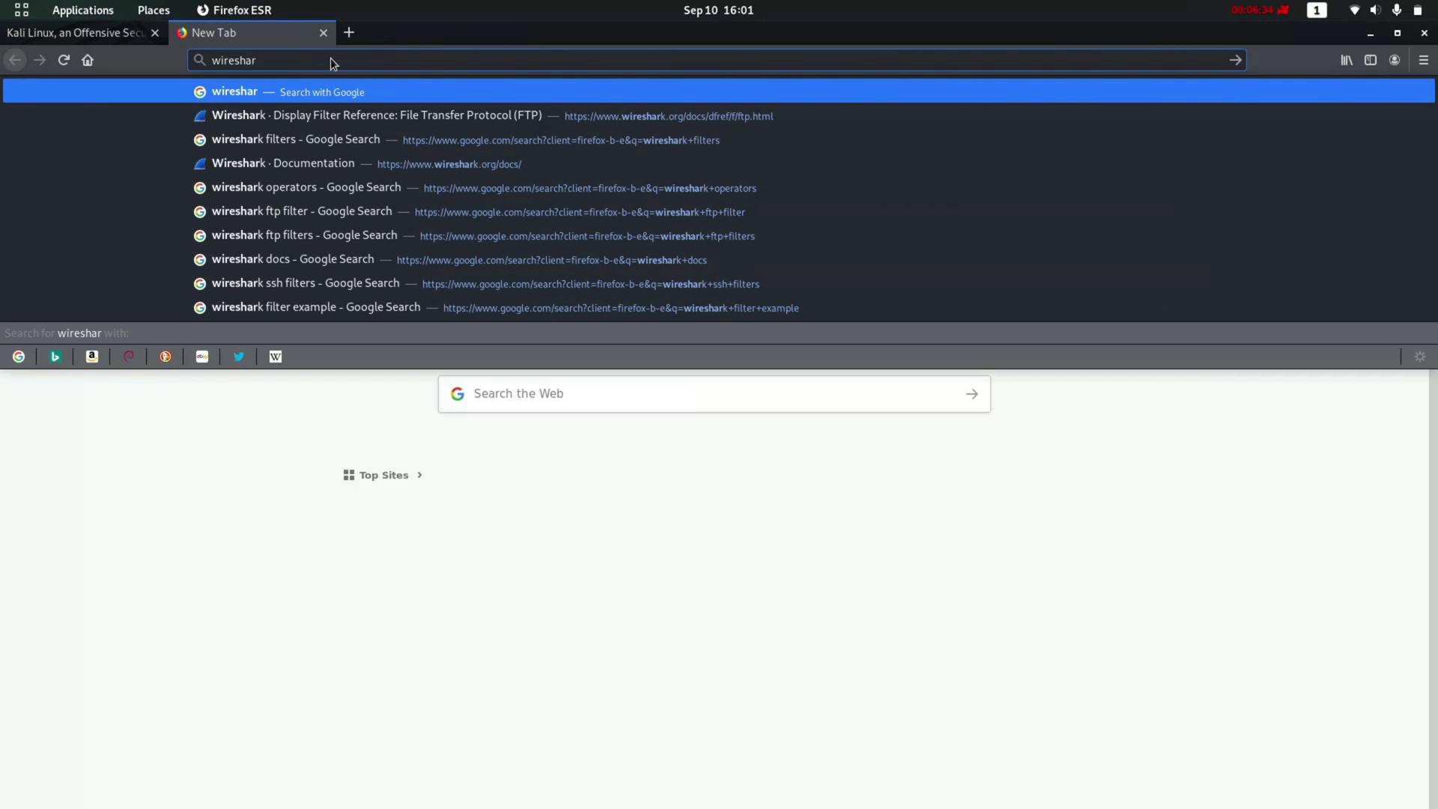
key("BackSpace")
key("BackSpace")
type("ftp f")
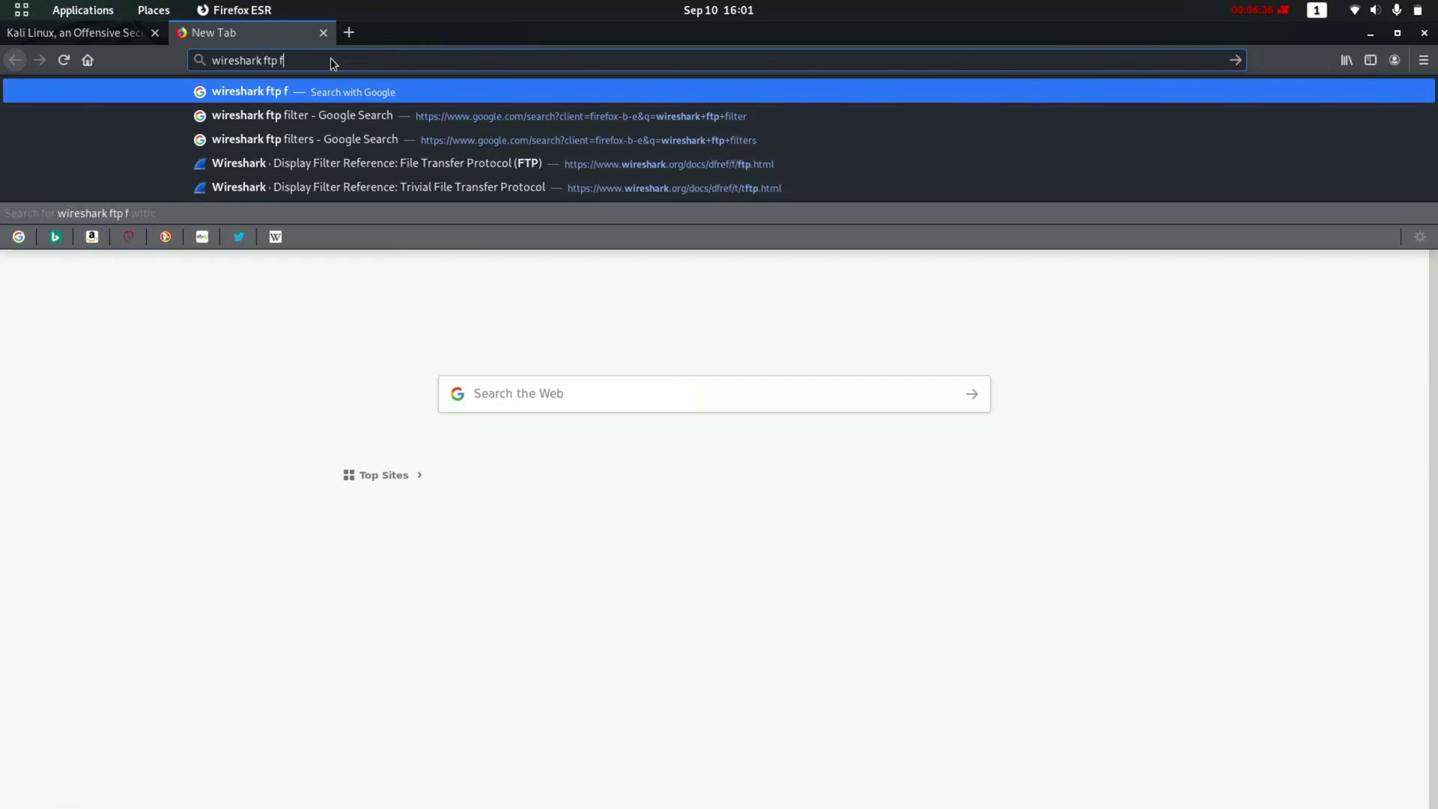
type("ilter")
key("Return")
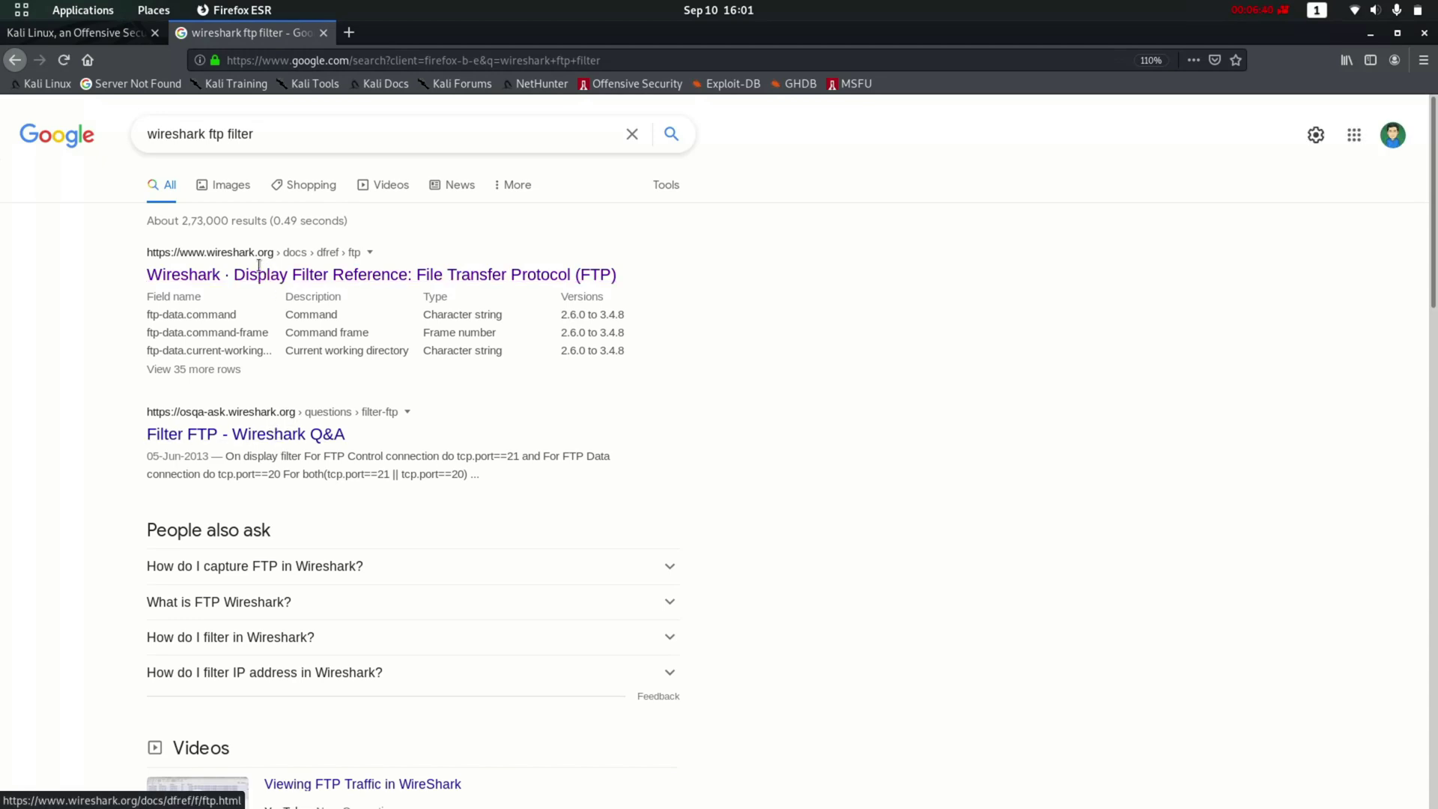
Open Wireshark's FTP display filter reference, look through its fields, and go to the main Display Filter Reference index.
left_click(302, 280)
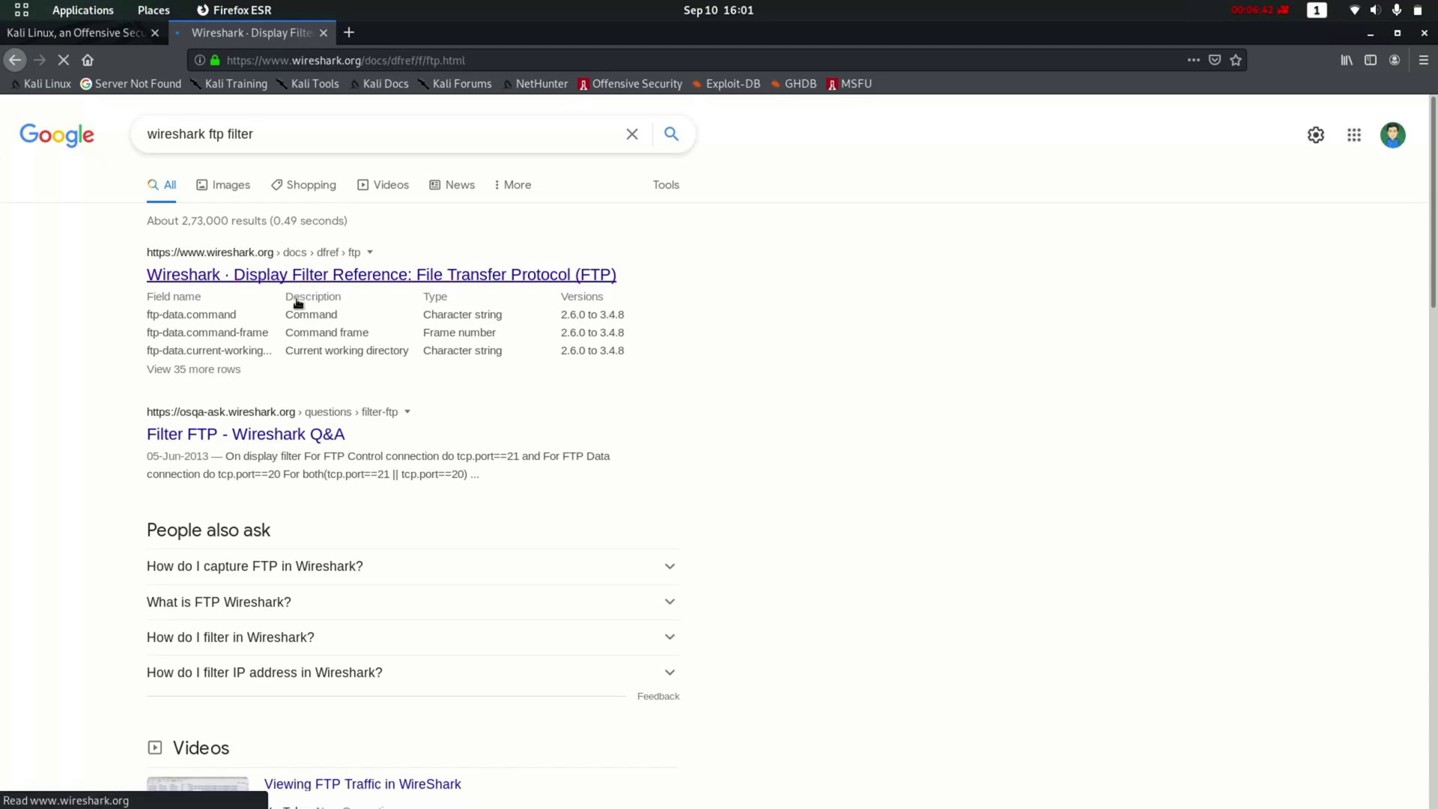
scroll(354, 375, "down", 7)
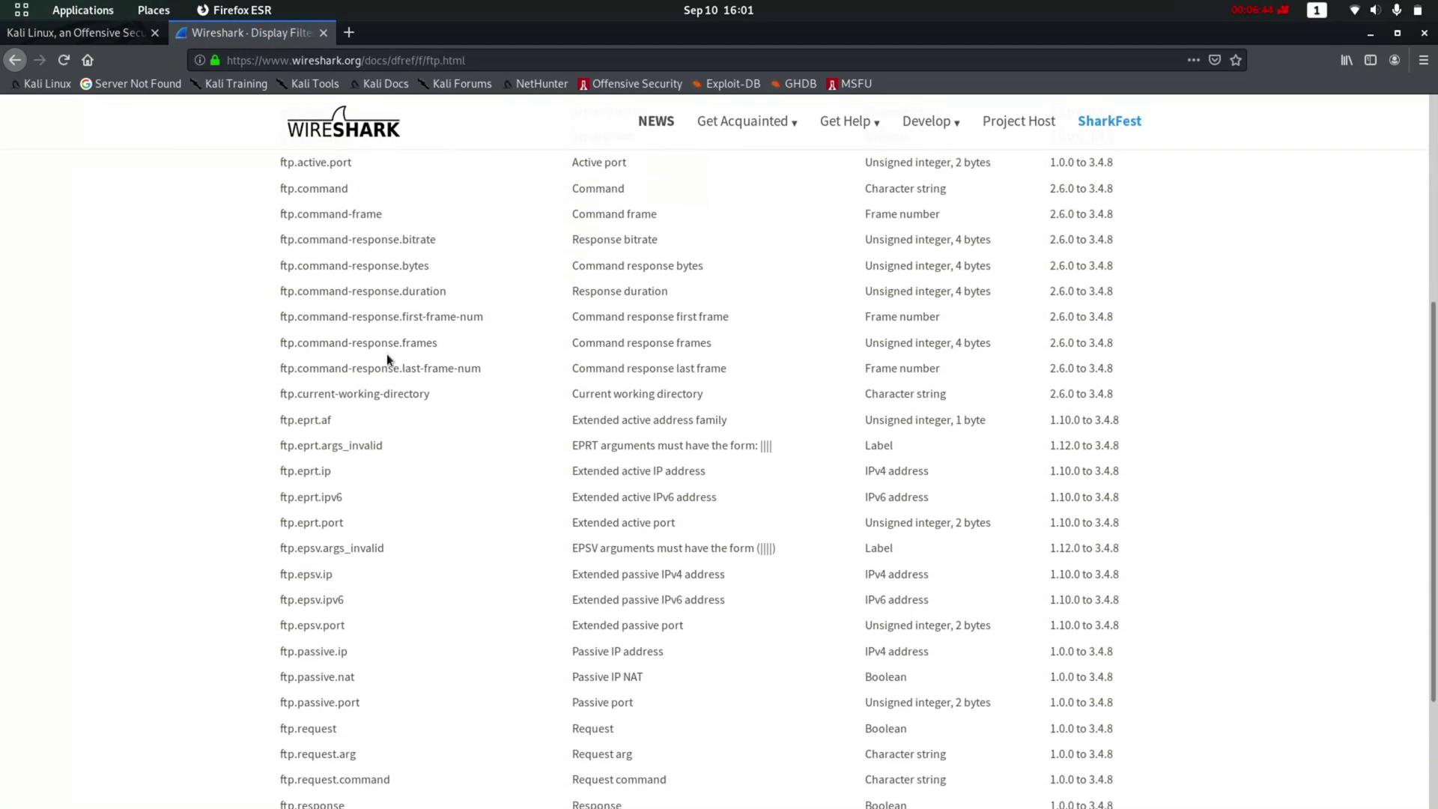
scroll(426, 408, "up", 7)
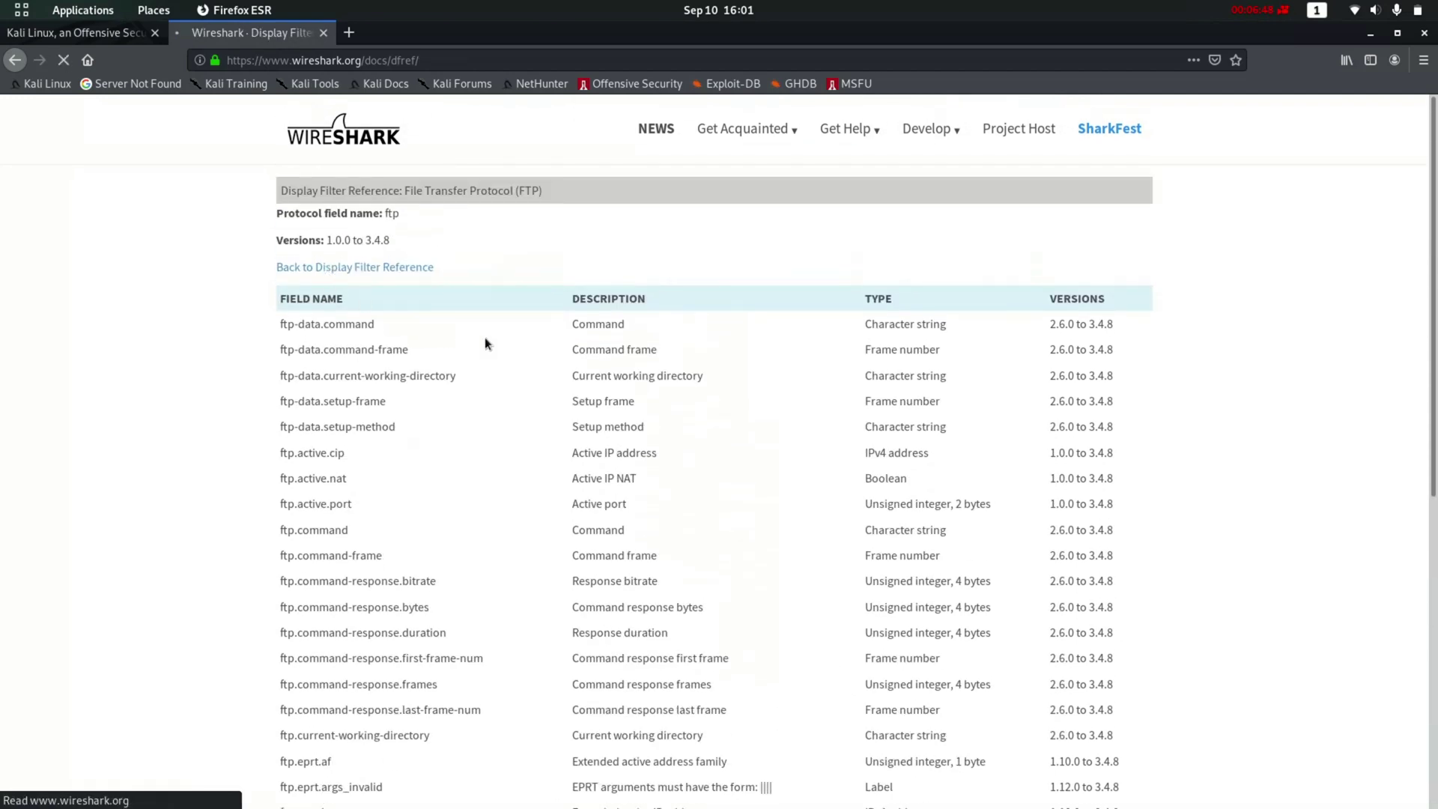
scroll(637, 439, "down", 2)
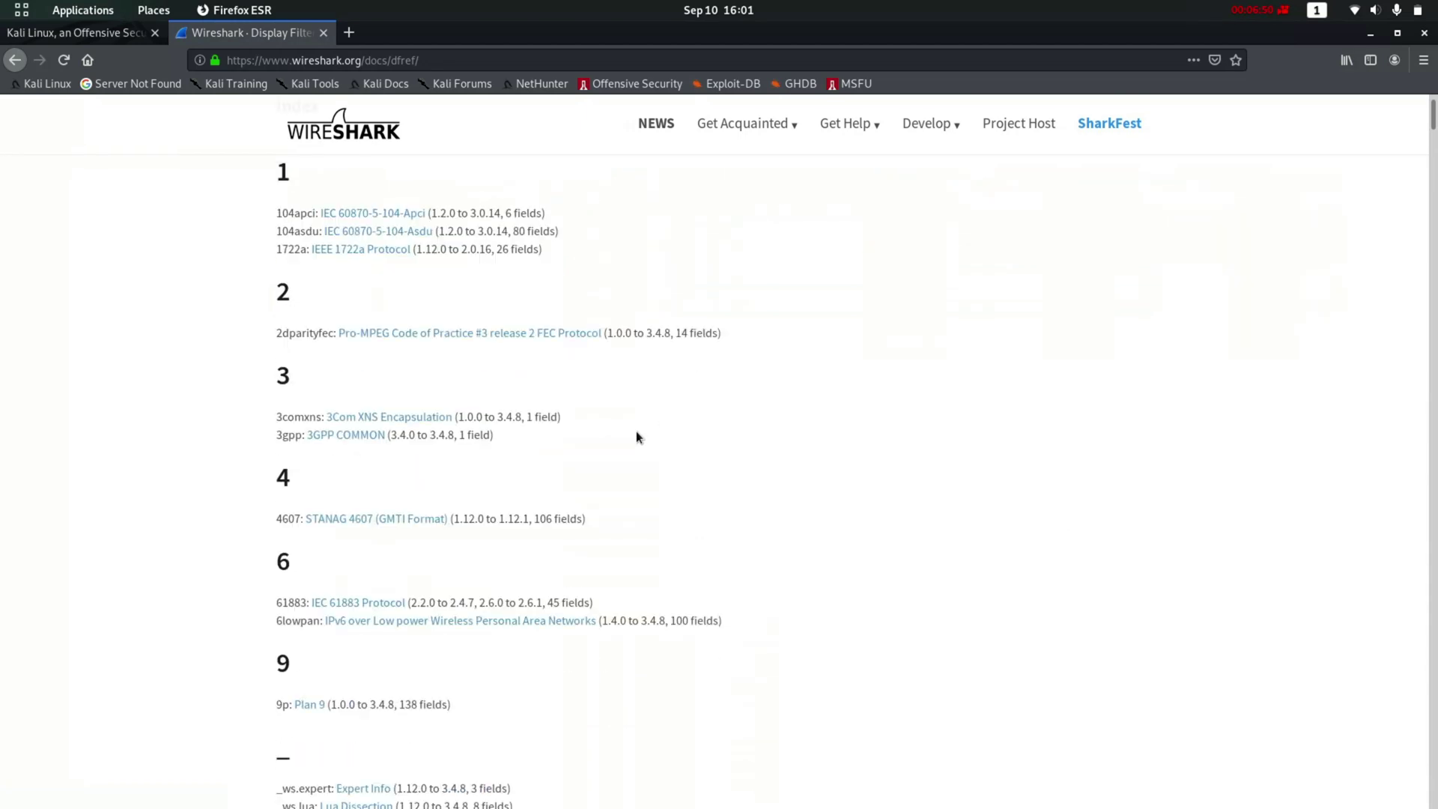
scroll(633, 395, "up", 2)
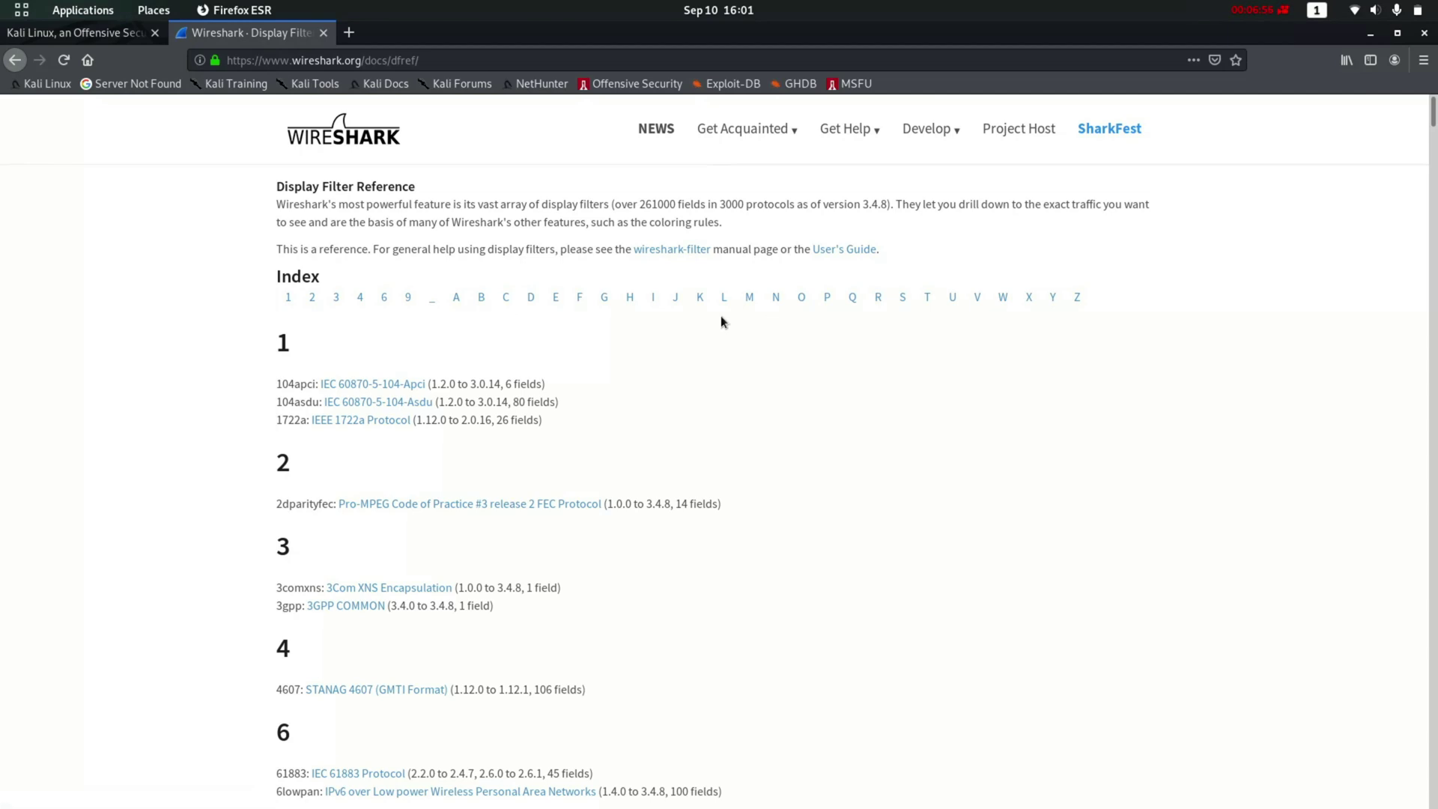
Go to the H section of the index and open the http (Hypertext Transfer Protocol) filter reference.
left_click(631, 298)
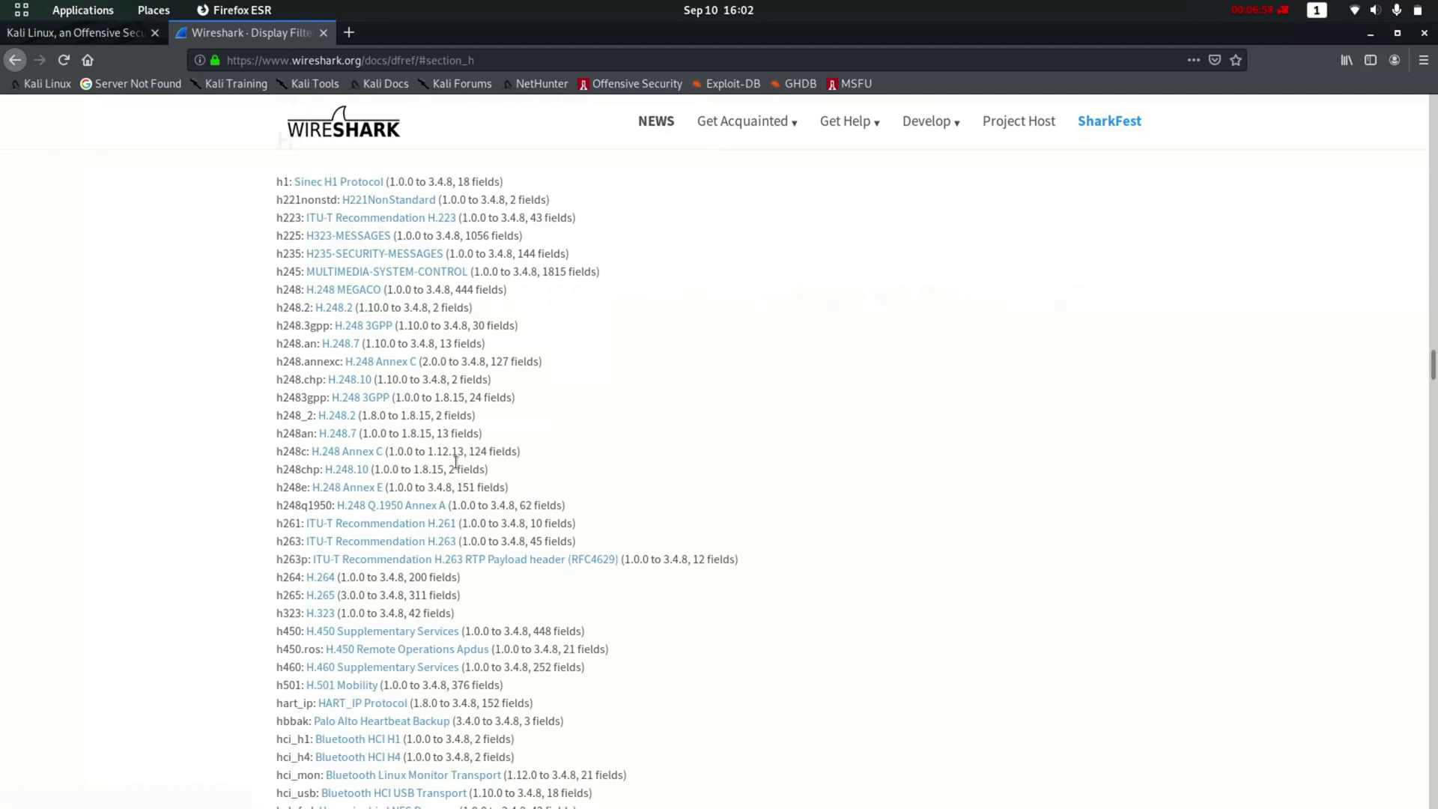
scroll(442, 434, "down", 2)
scroll(402, 403, "down", 8)
scroll(417, 447, "up", 2)
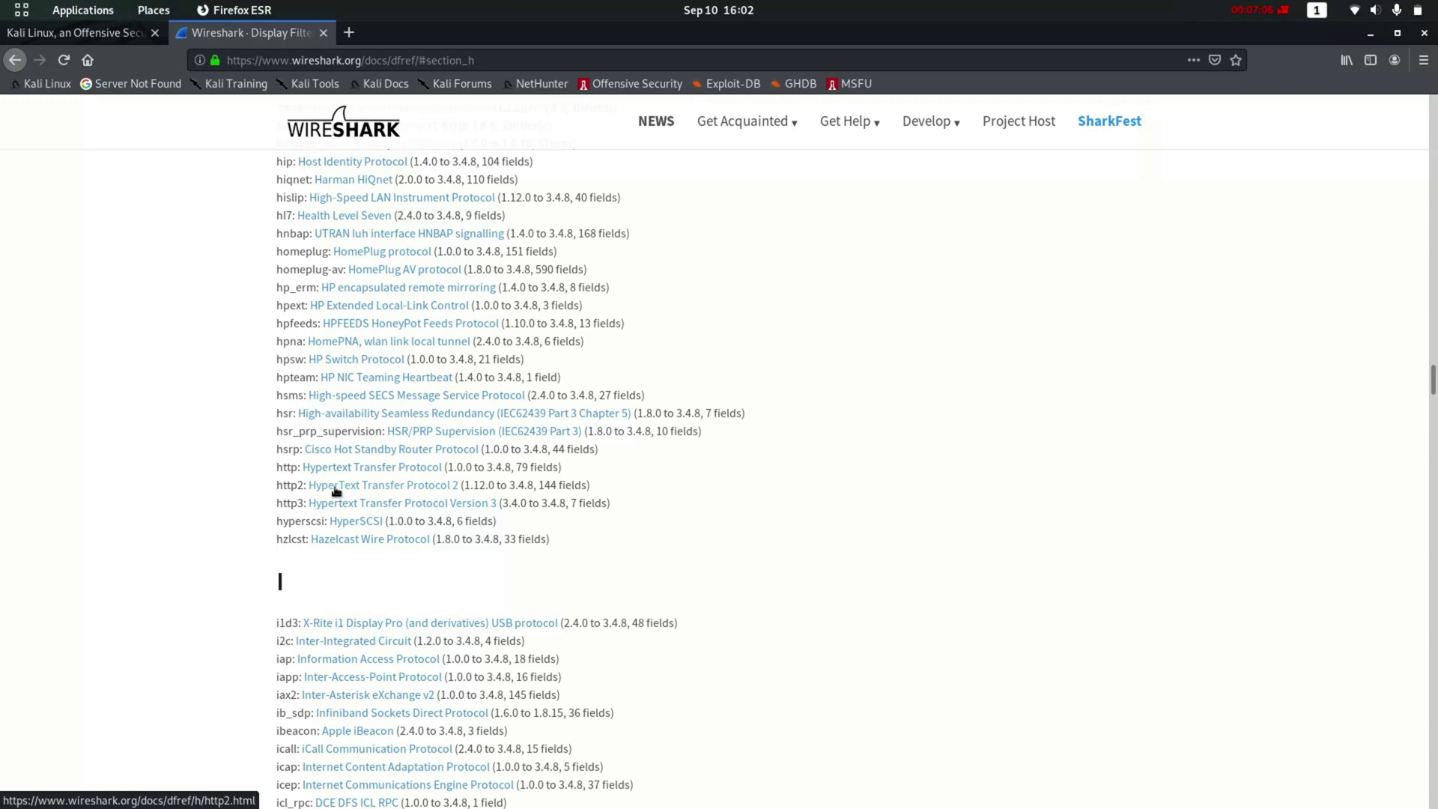
left_click(334, 470)
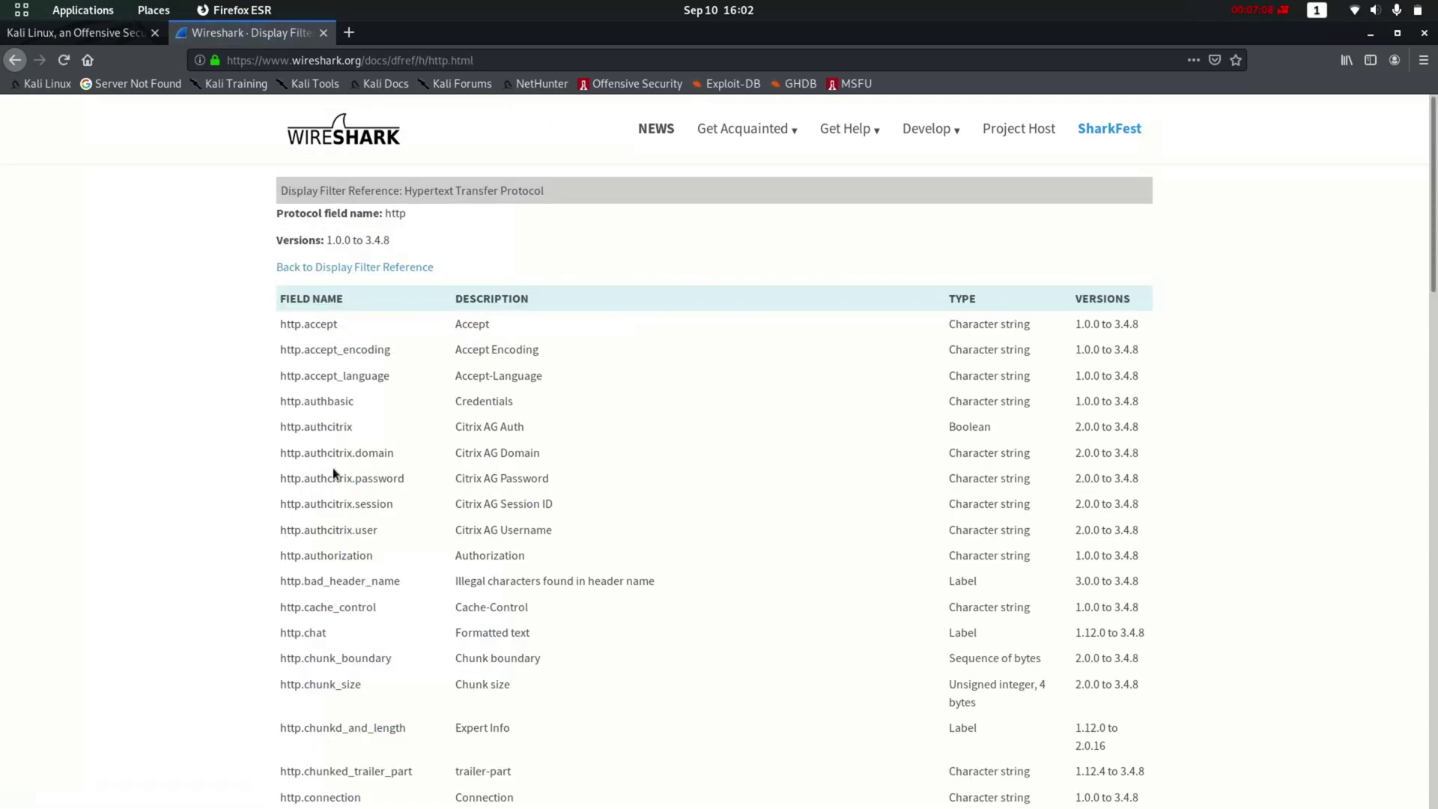
Find the http.accept field in the HTTP filter reference, switch to Wireshark, and apply http.accept as the display filter.
scroll(453, 380, "down", 1)
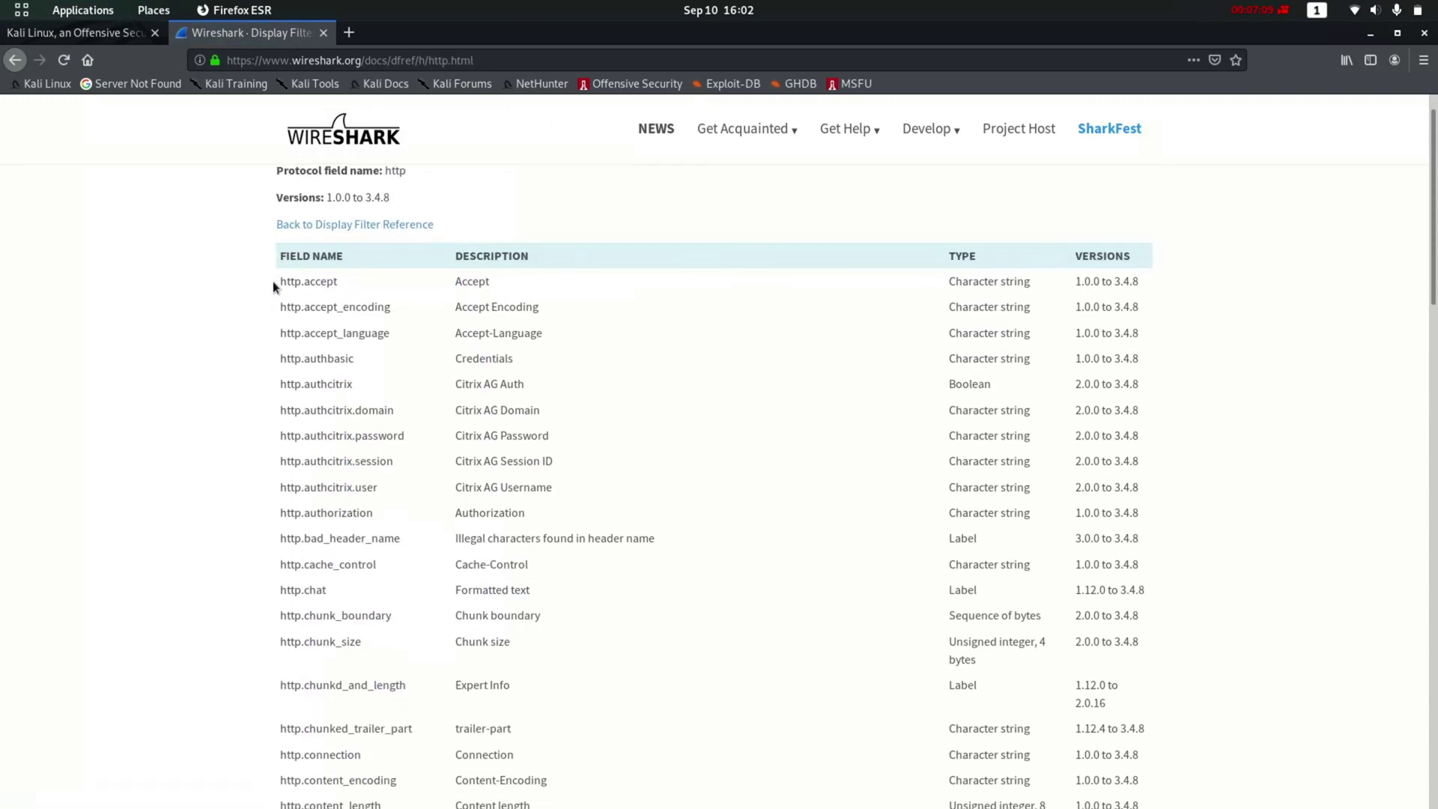
left_click_drag(274, 286, 324, 282)
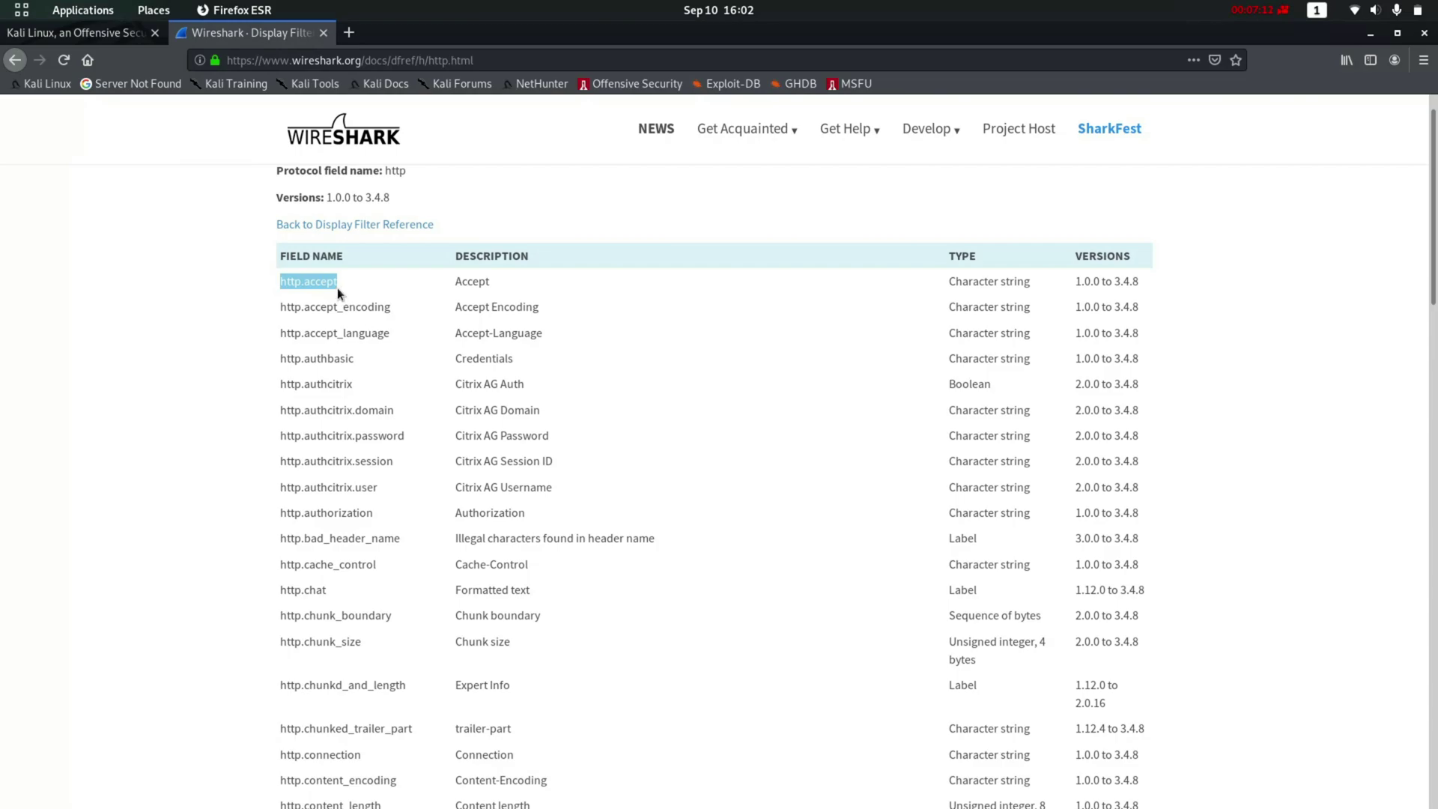
key("alt+Tab")
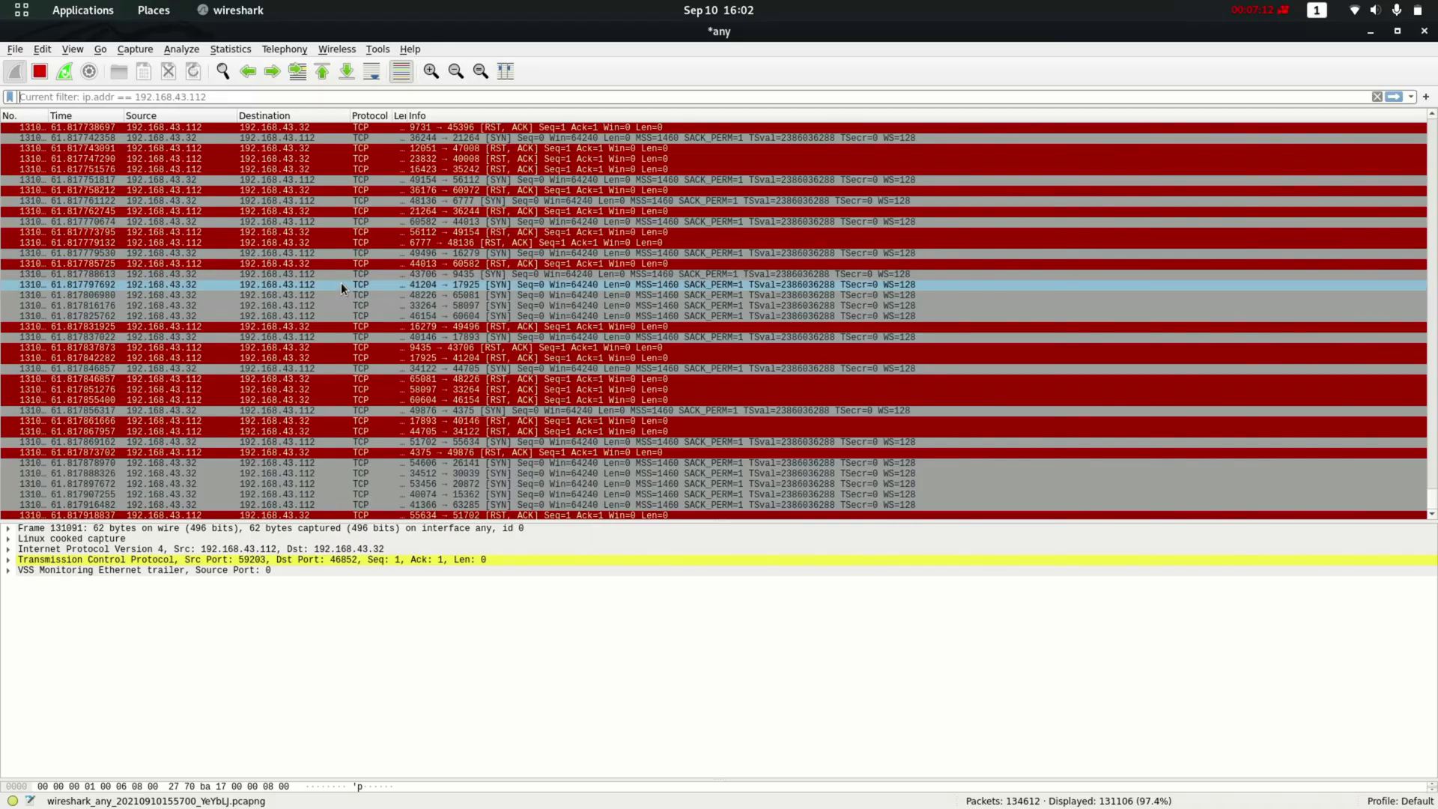
left_click(140, 96)
type("http.accept")
key("Return")
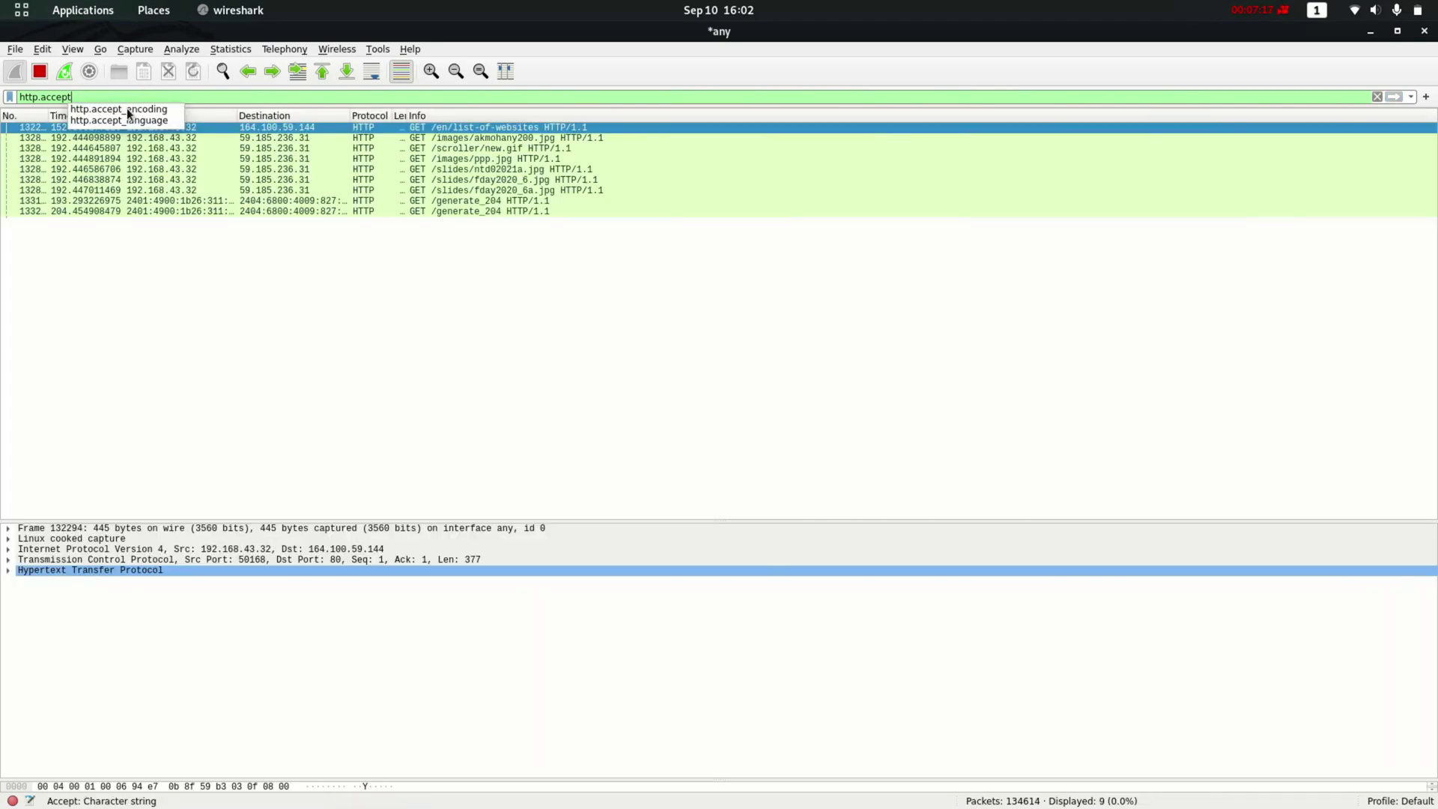
left_click(212, 254)
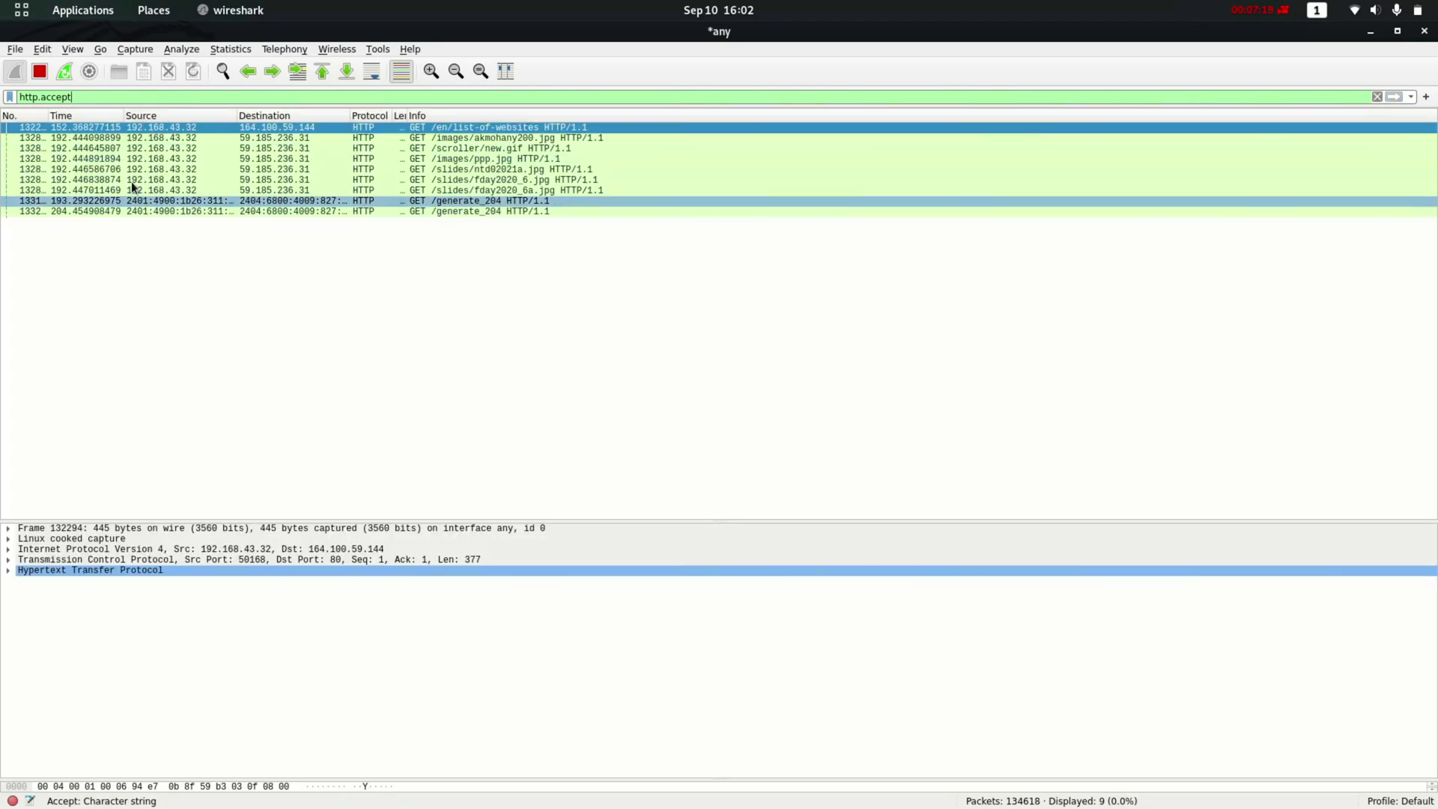
Examine the Hypertext Transfer Protocol headers of the first /images/ GET request, from User-Agent and Accept through Referer, Connection and Cookie.
left_click(229, 158)
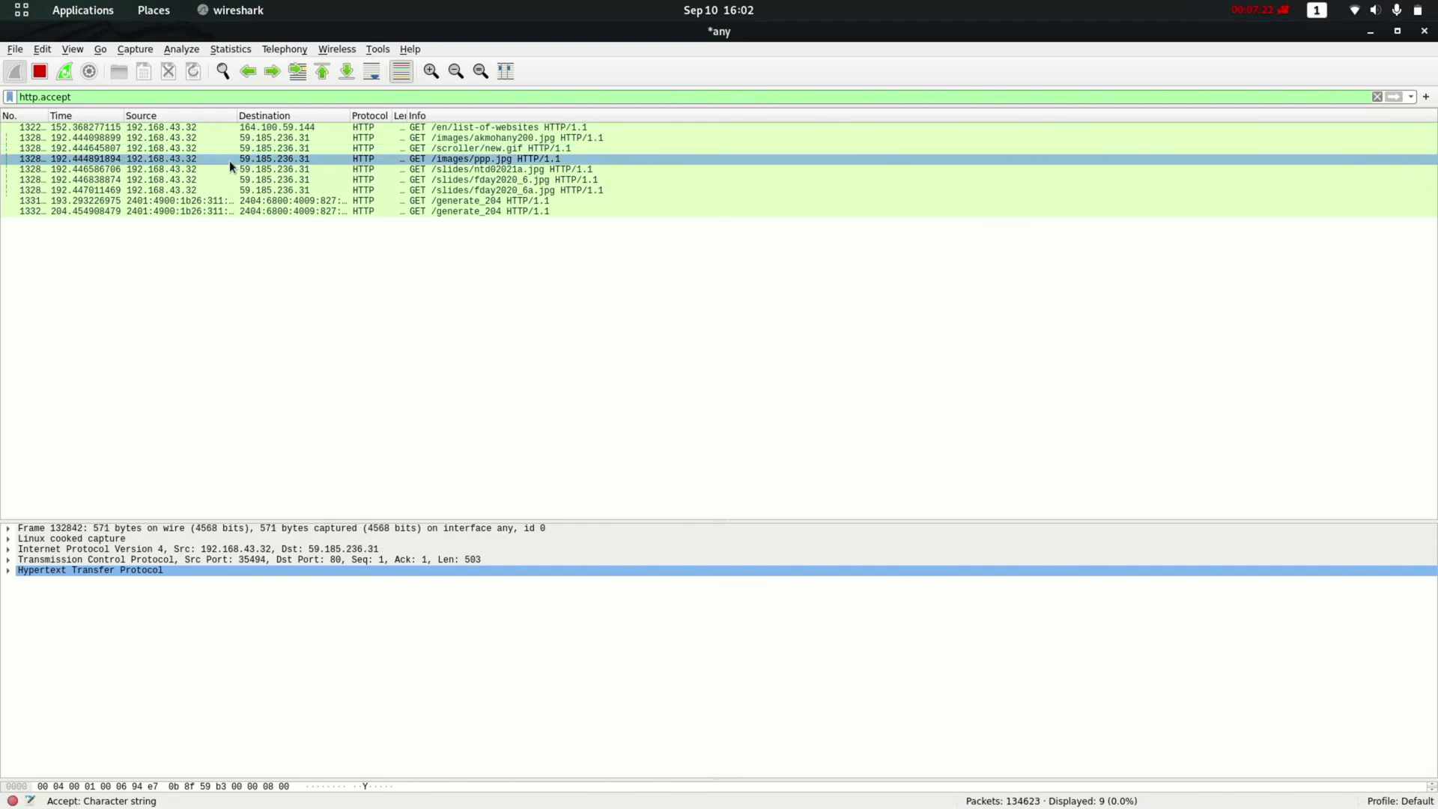
left_click(522, 137)
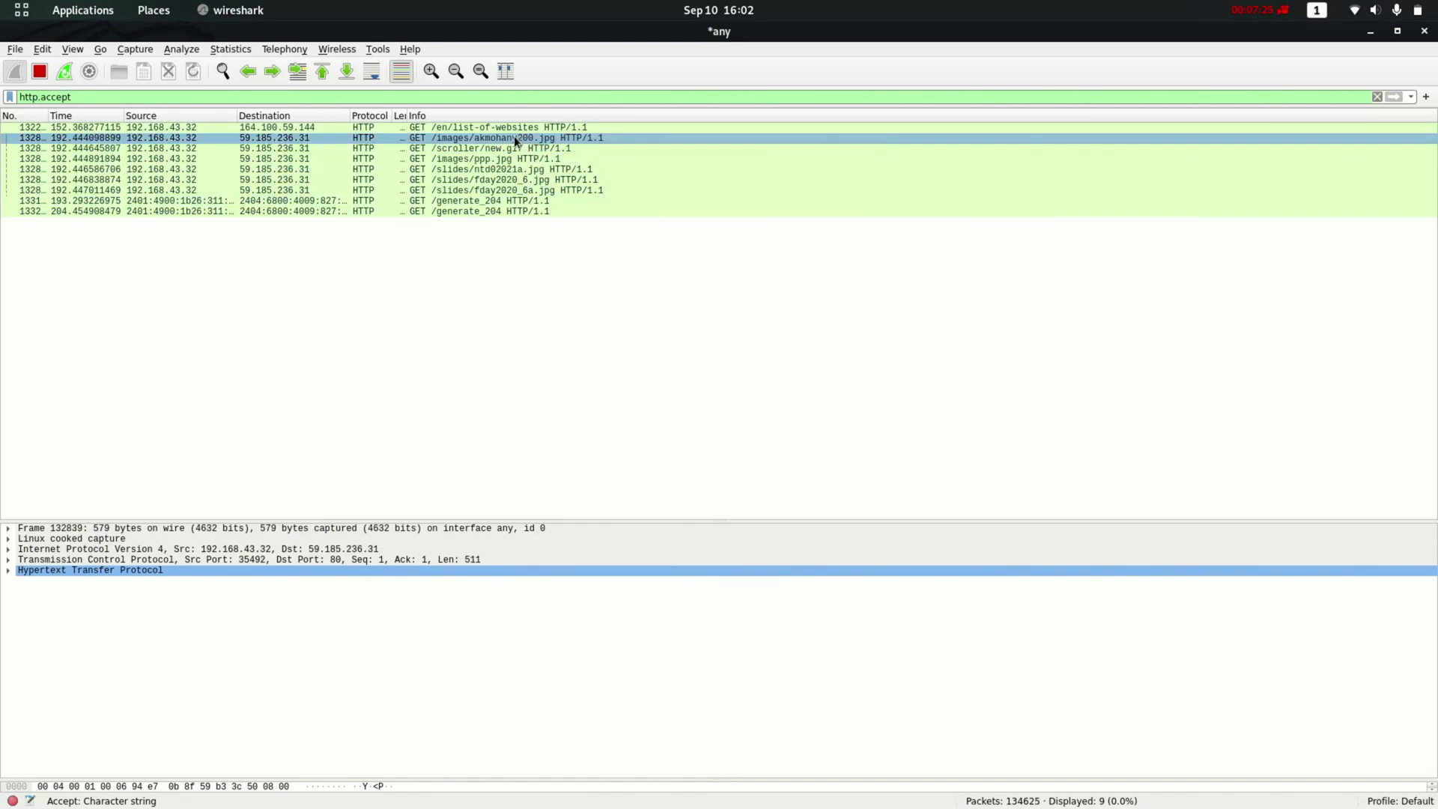
left_click(8, 571)
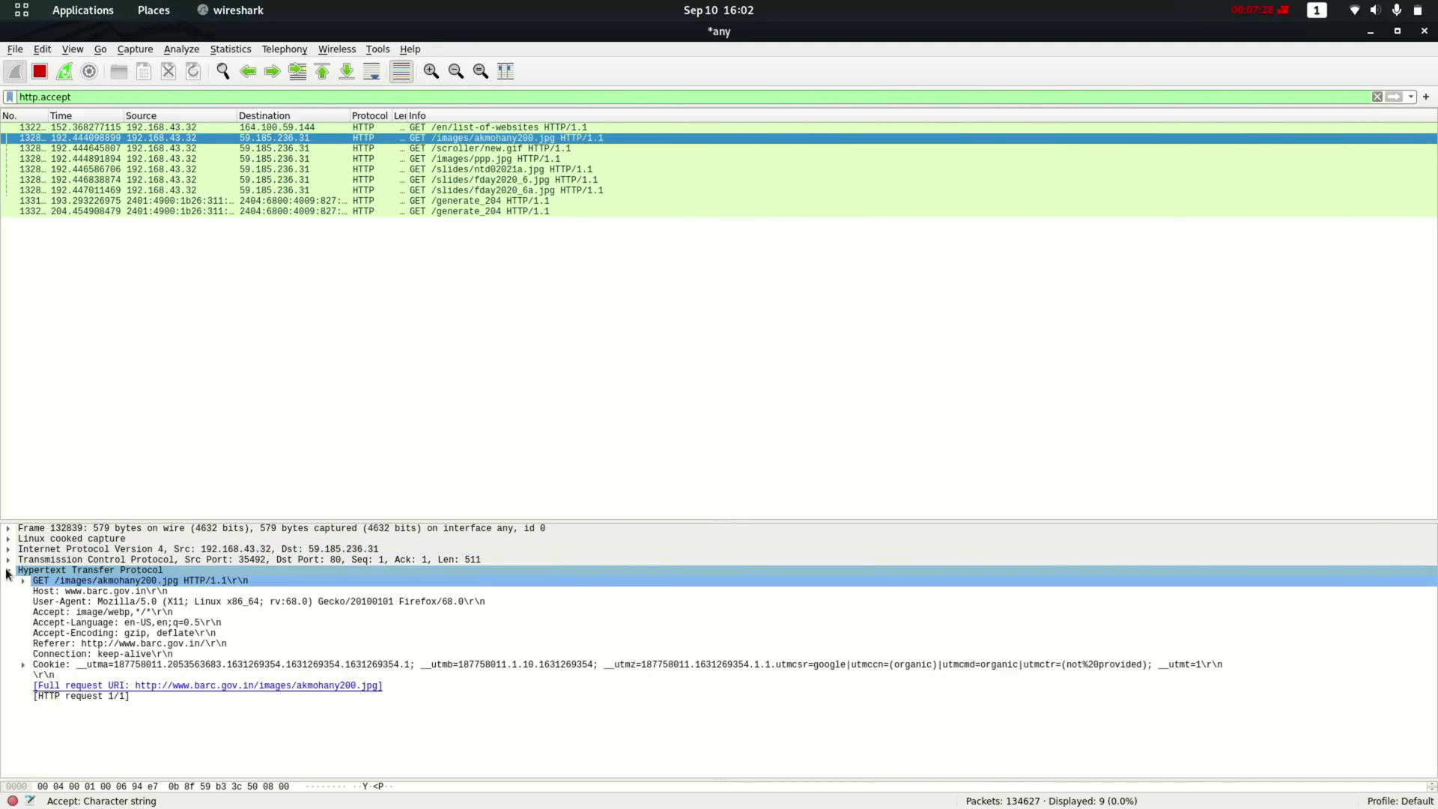
left_click(91, 604)
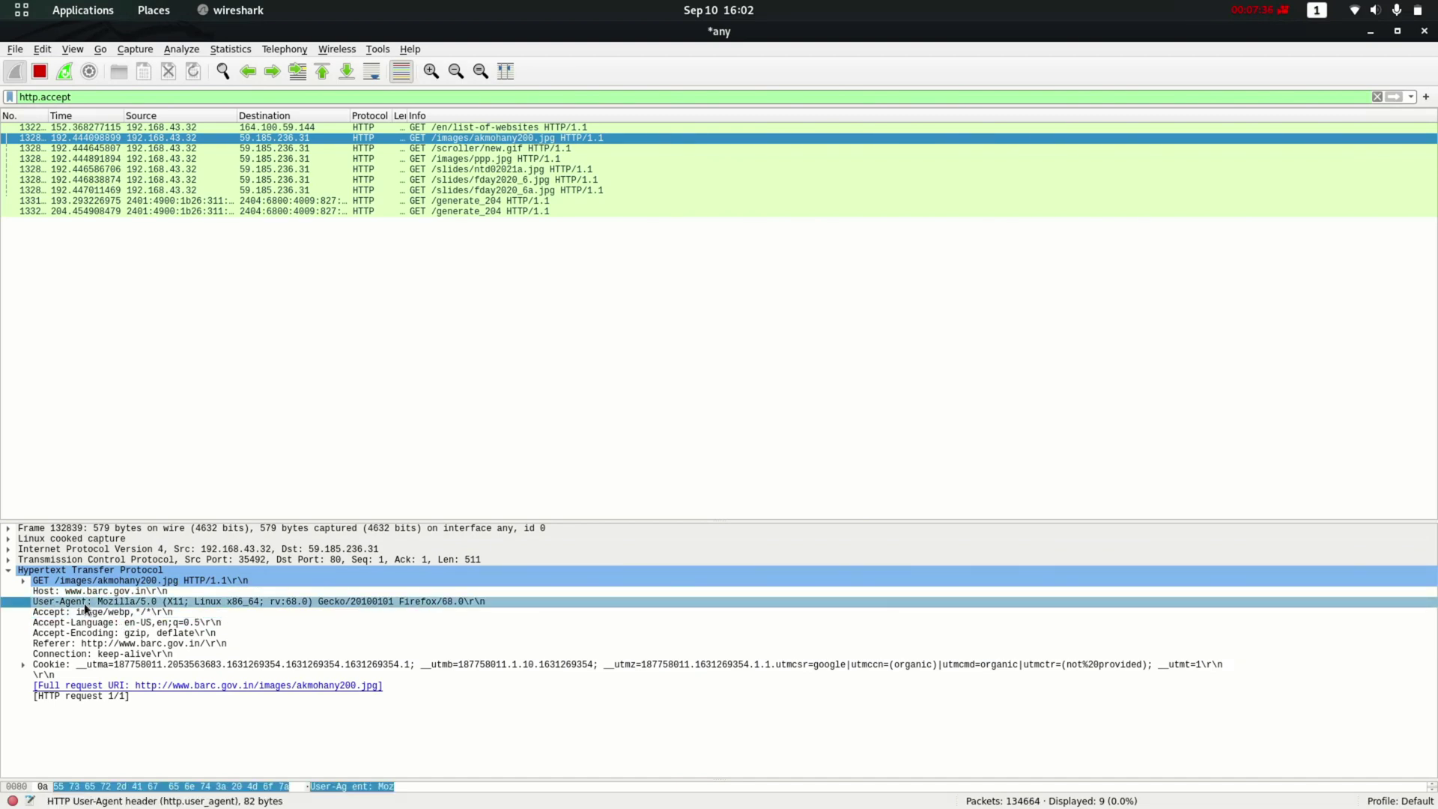
left_click(91, 613)
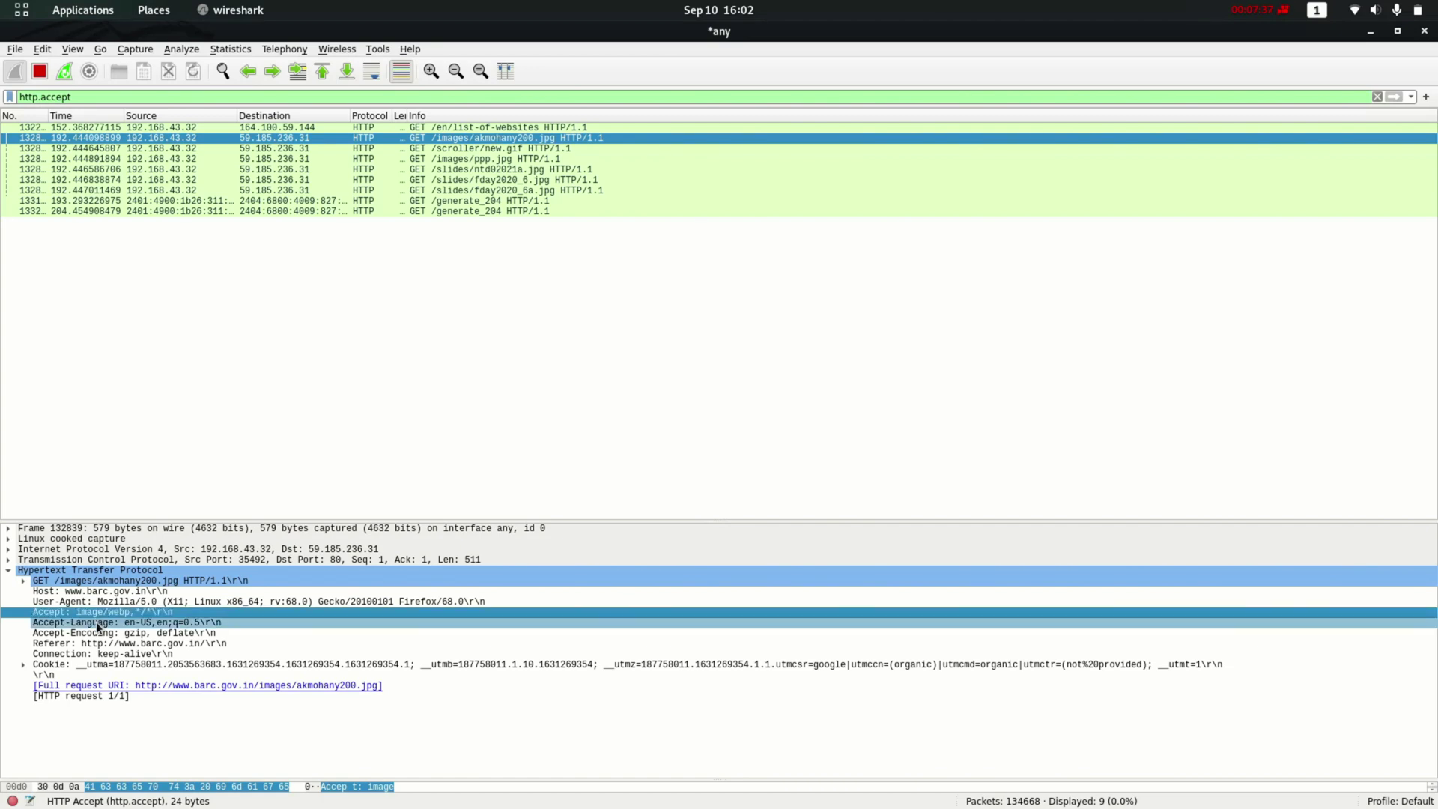
left_click(139, 633)
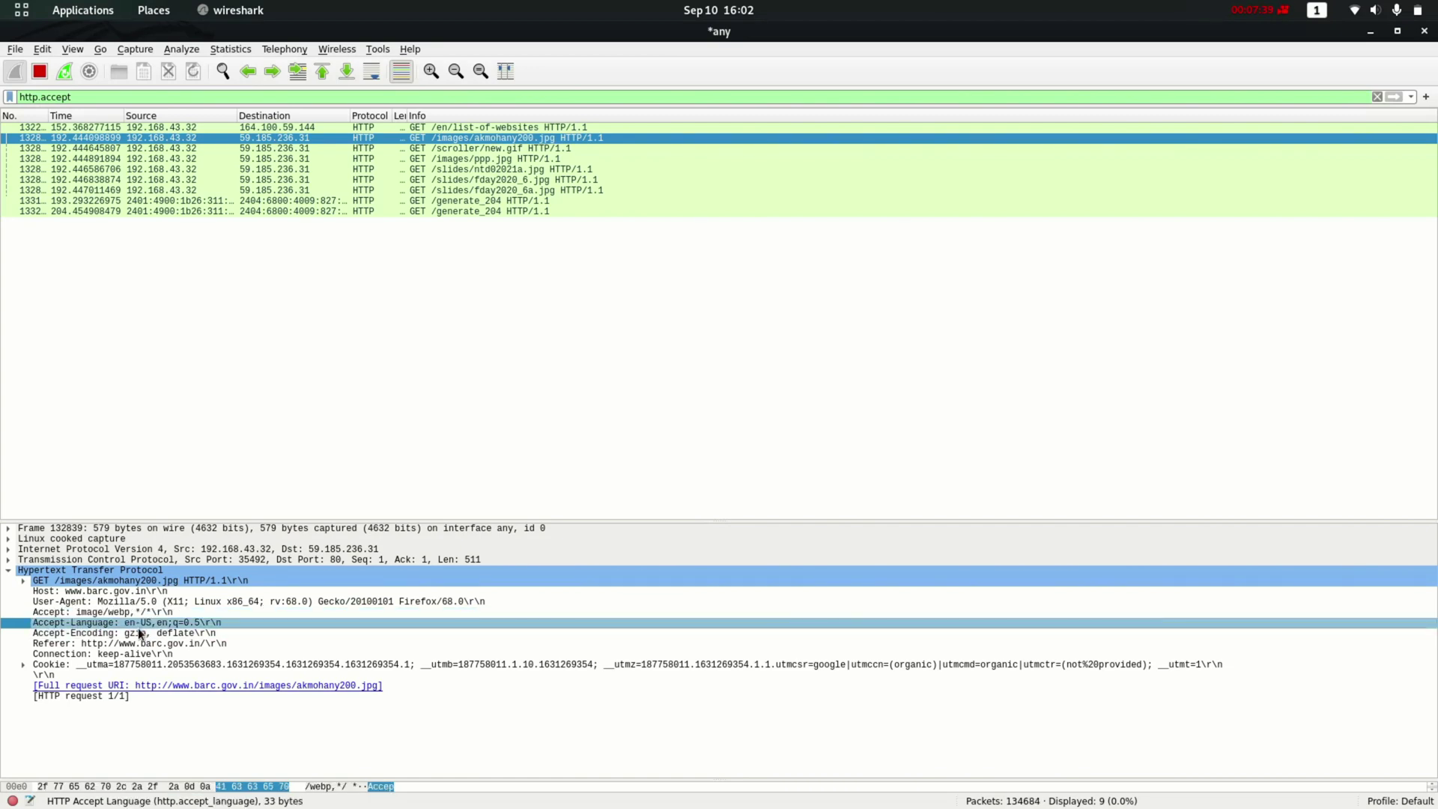
left_click(141, 644)
left_click(148, 662)
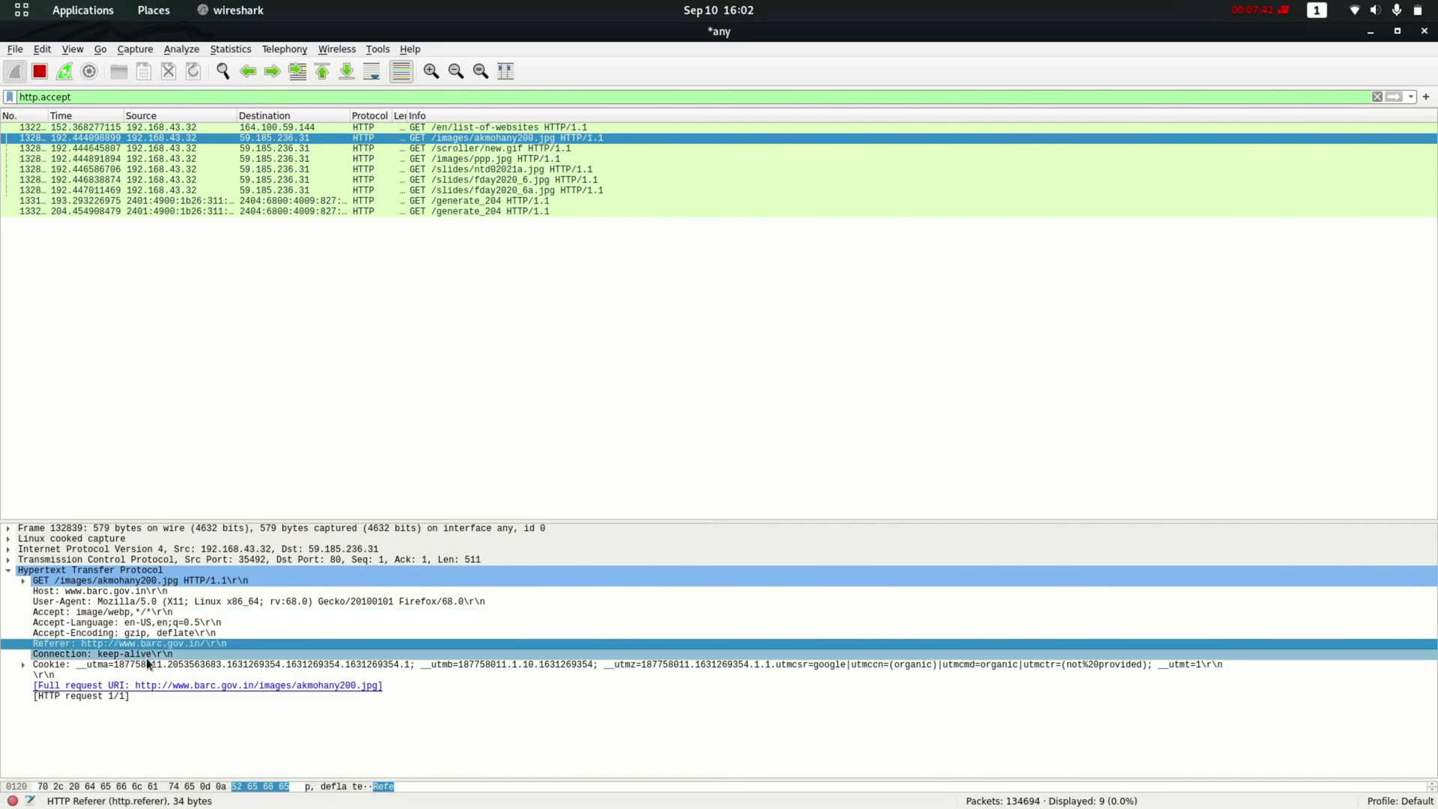
left_click(111, 644)
left_click(83, 666)
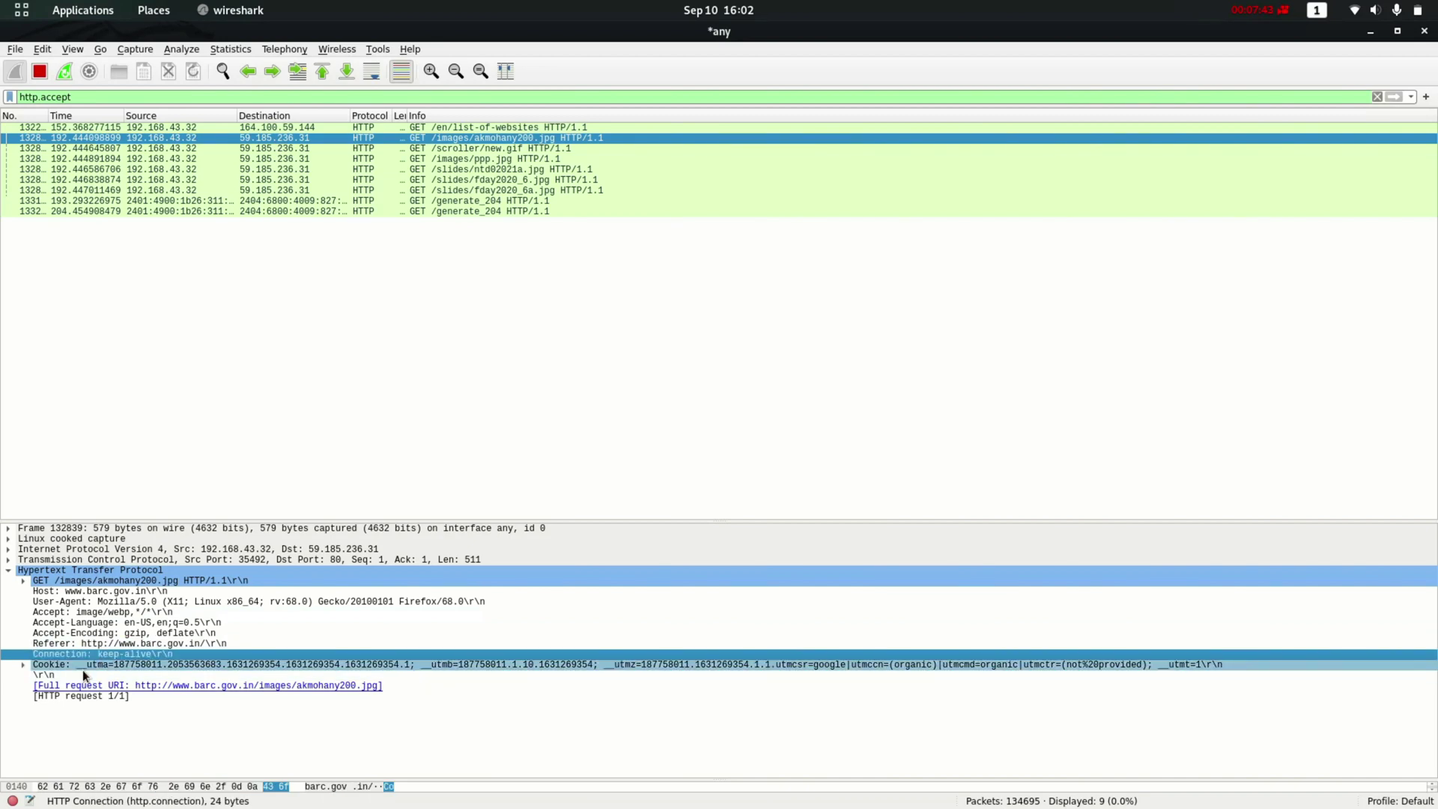
left_click(107, 653)
left_click(115, 664)
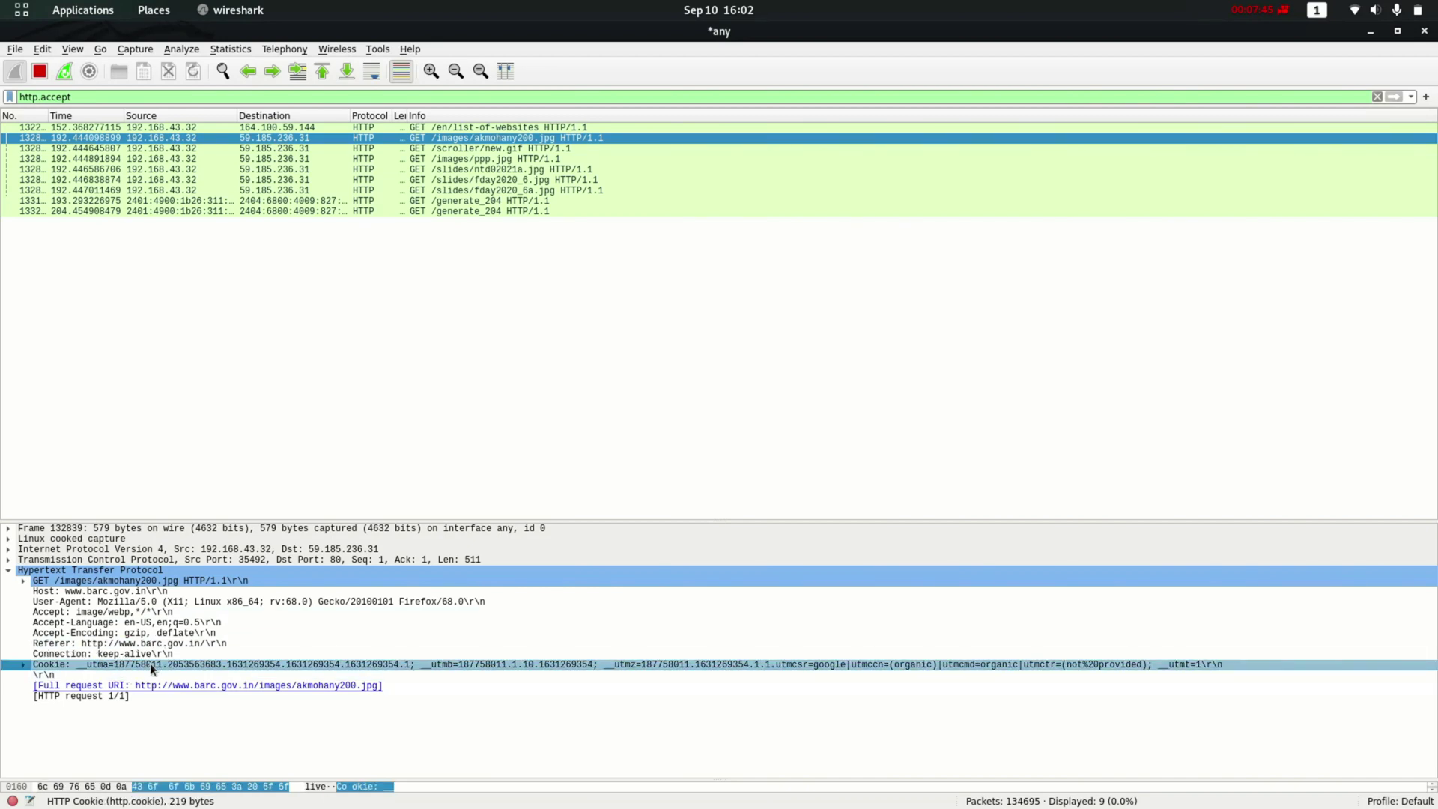
left_click(8, 570)
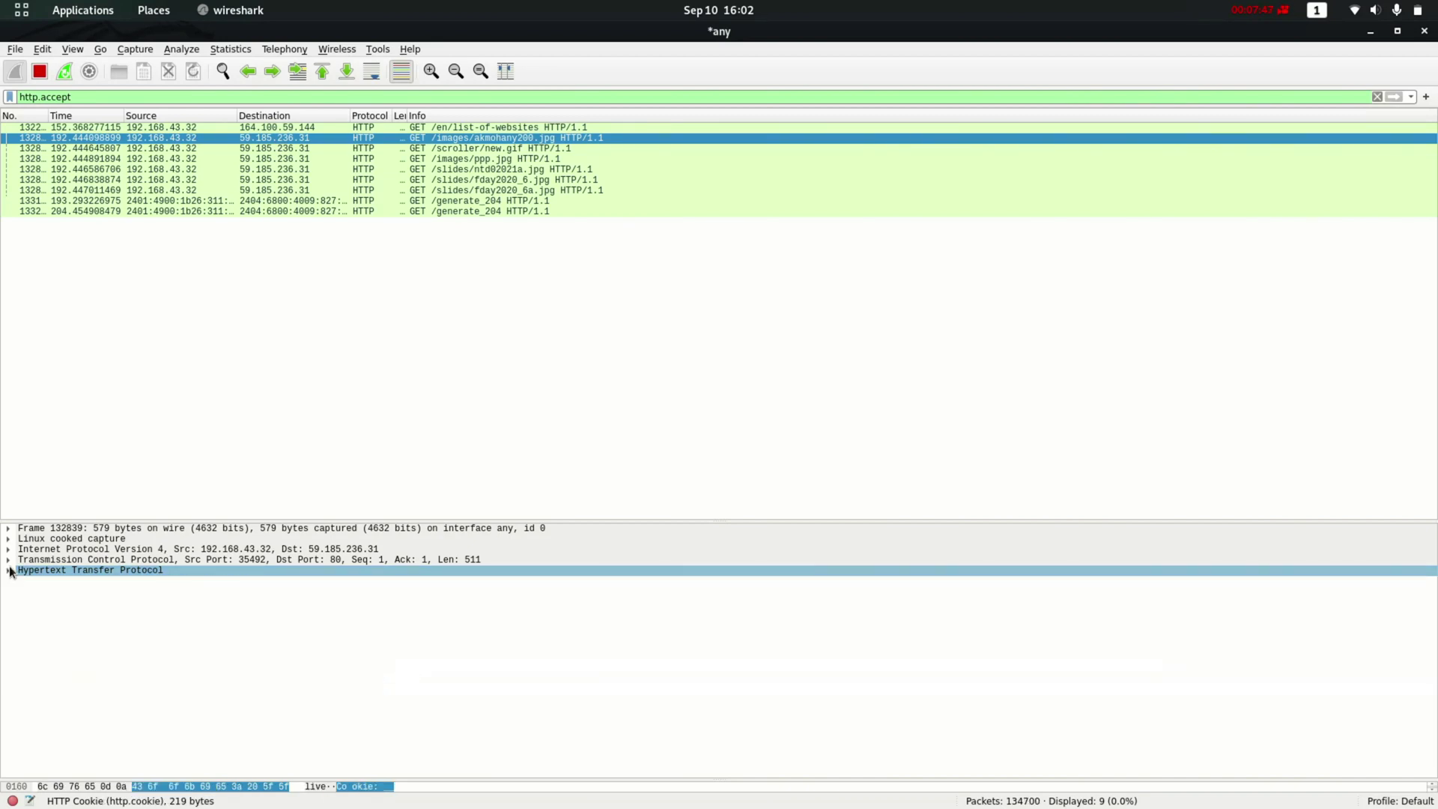
Examine the same packet's Transmission Control Protocol and Linux cooked capture details, collapsing each section after viewing it.
left_click(8, 560)
scroll(154, 668, "down", 1)
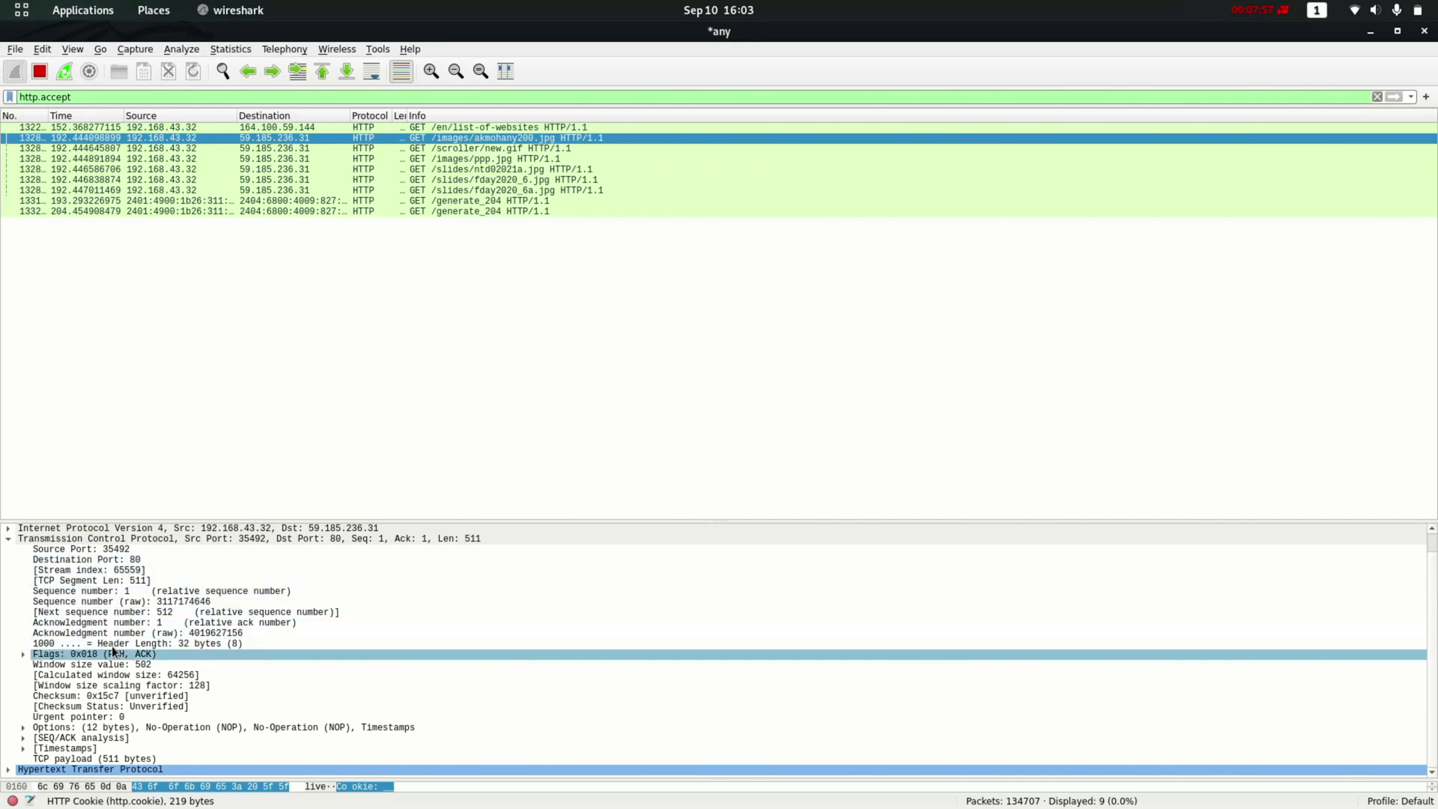
scroll(3, 566, "up", 1)
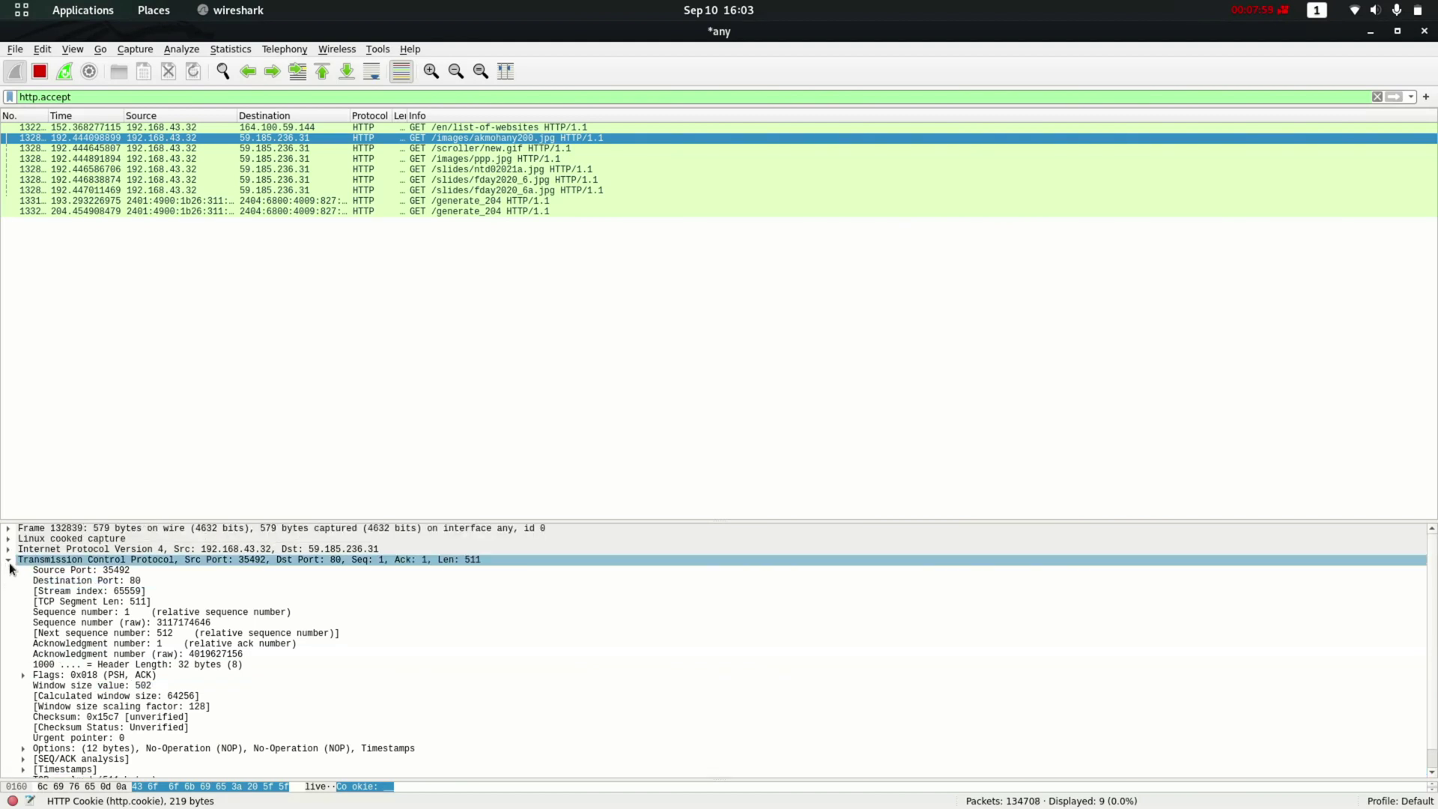
left_click(8, 560)
left_click(8, 539)
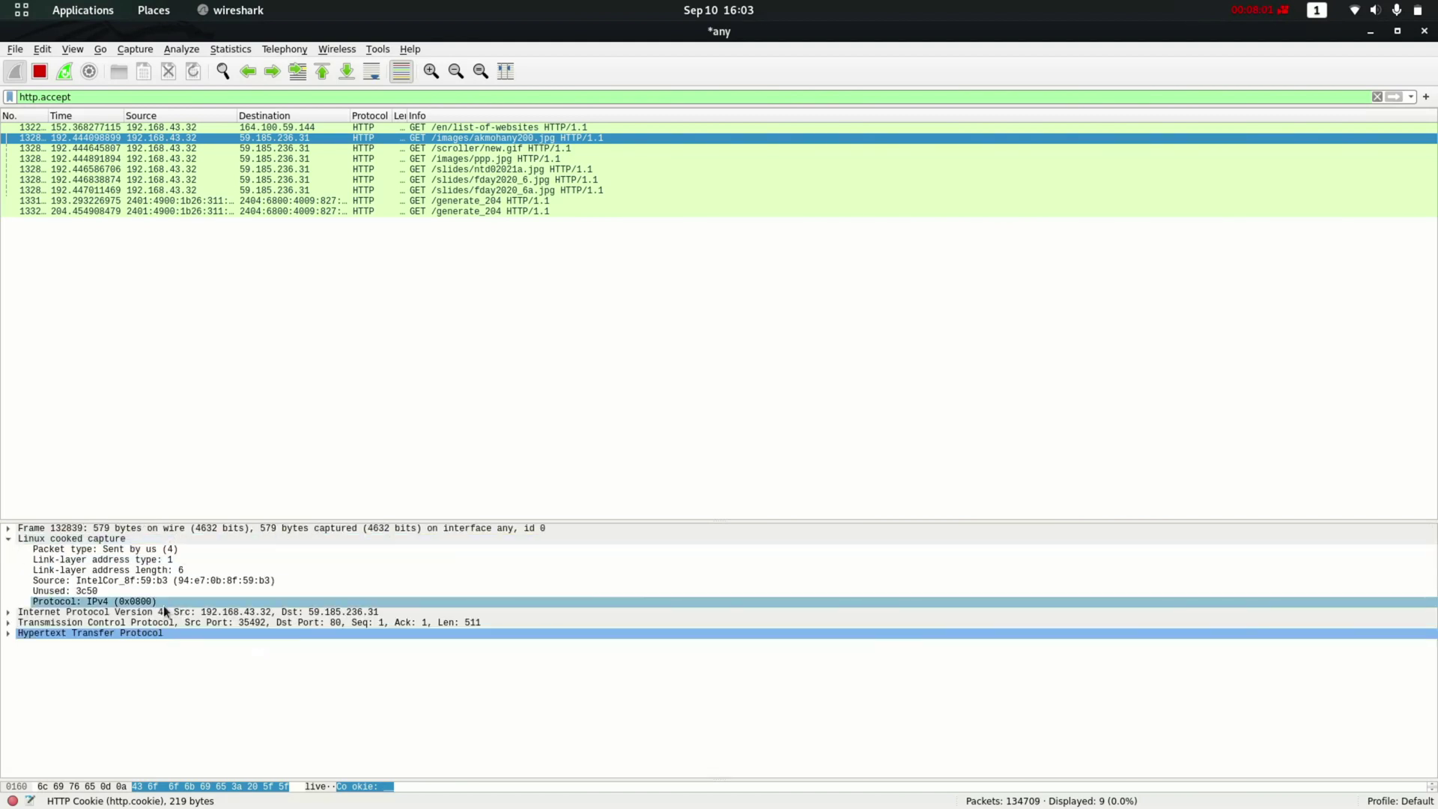
left_click(8, 538)
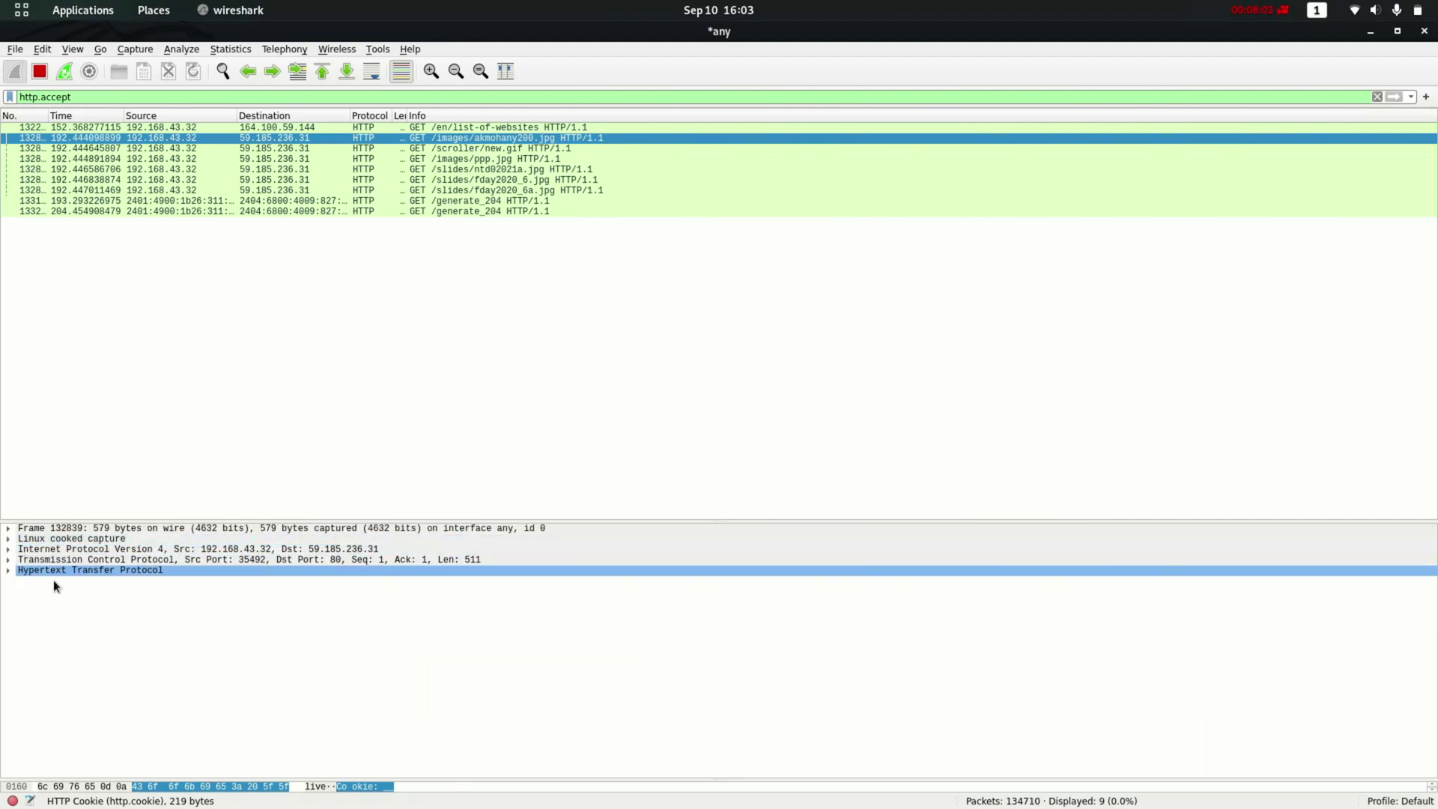
Erase http.accept from the display filter expression.
left_click(77, 99)
key("BackSpace")
key("BackSpace")
key("BackSpace")
key("BackSpace")
key("BackSpace")
key("BackSpace")
key("BackSpace")
key("BackSpace")
key("BackSpace")
key("BackSpace")
key("BackSpace")
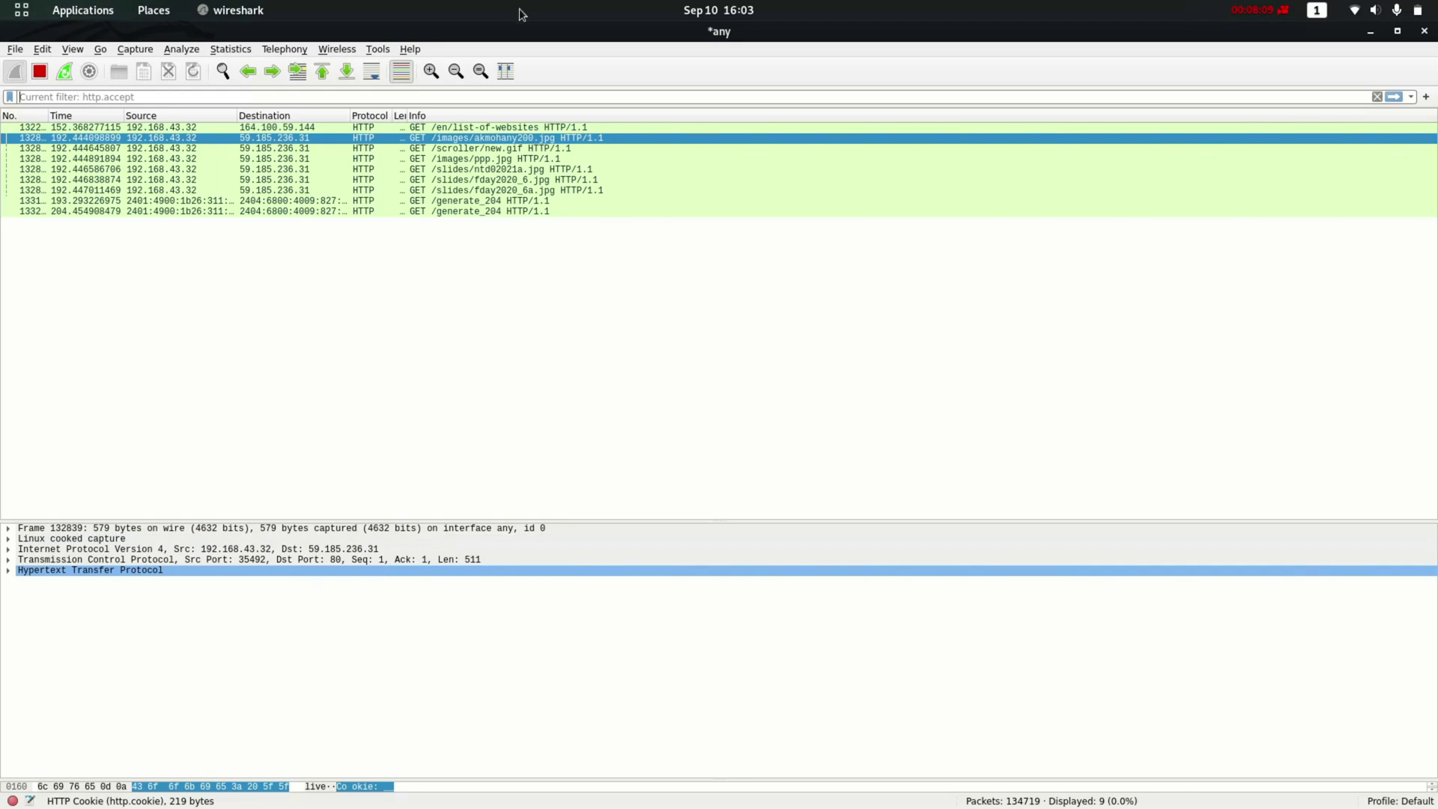
Copy the http.date field name from the HTTP filter reference in Firefox and apply it as the display filter in Wireshark.
key("alt+Tab")
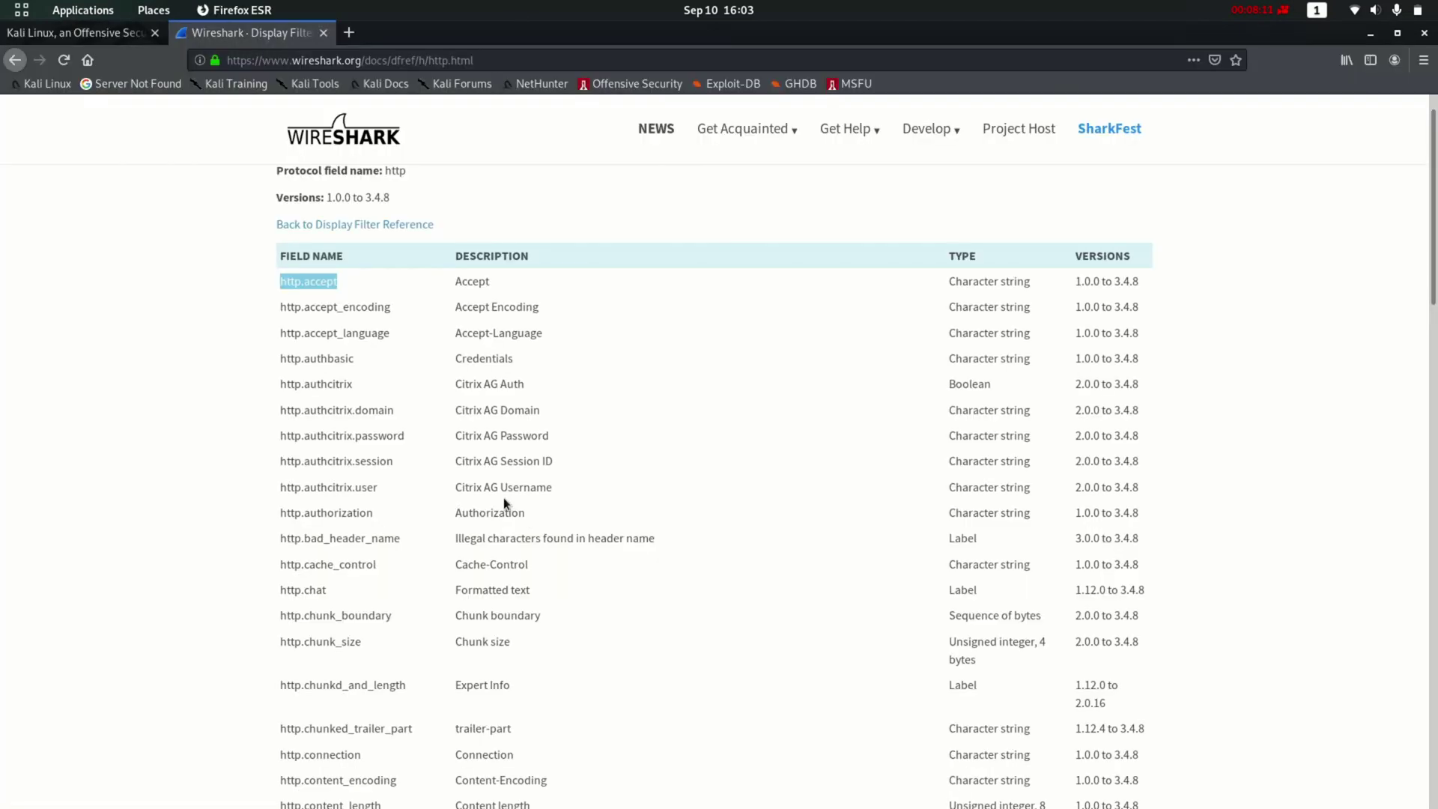
scroll(503, 497, "down", 5)
scroll(460, 494, "down", 4)
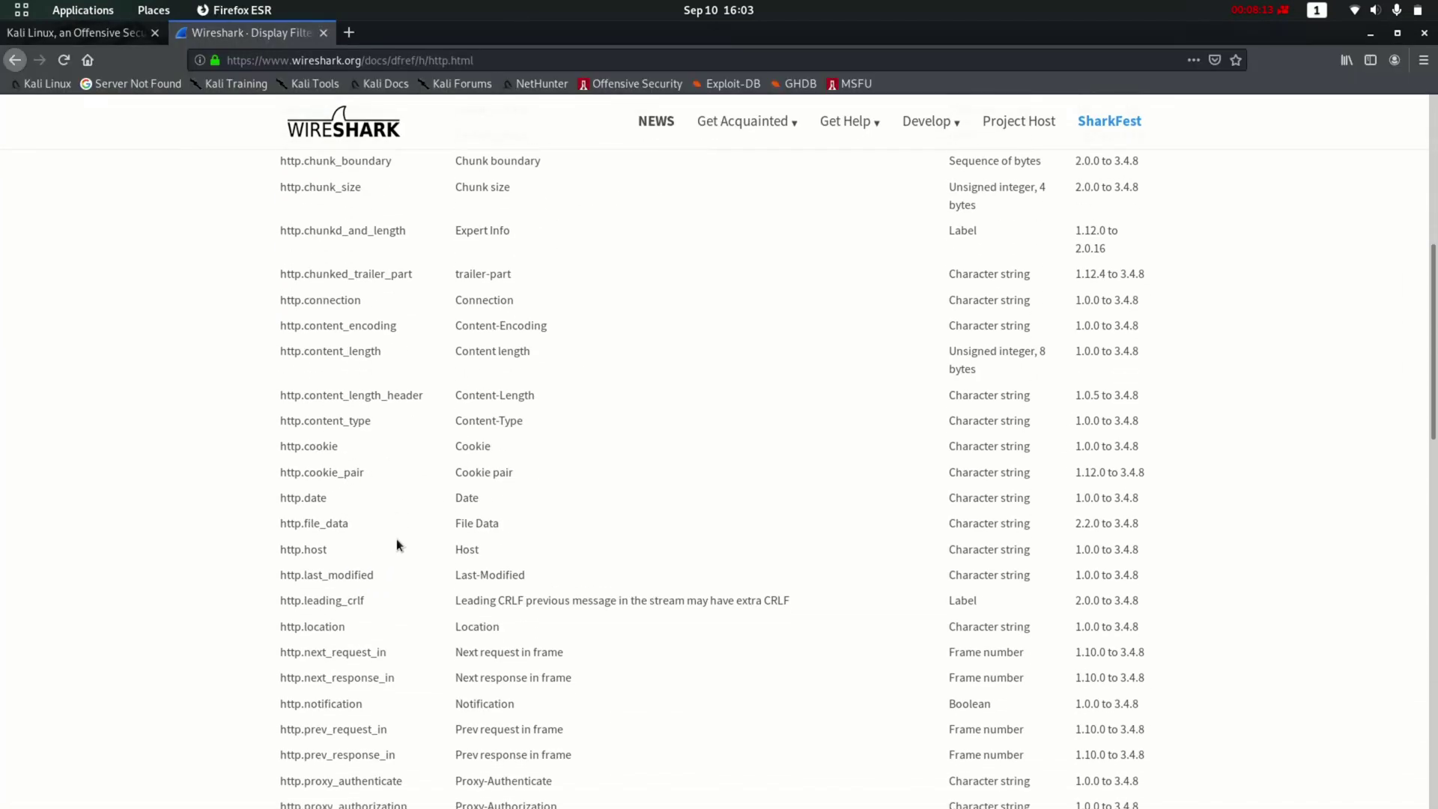
left_click_drag(332, 449, 278, 442)
key("ctrl+c")
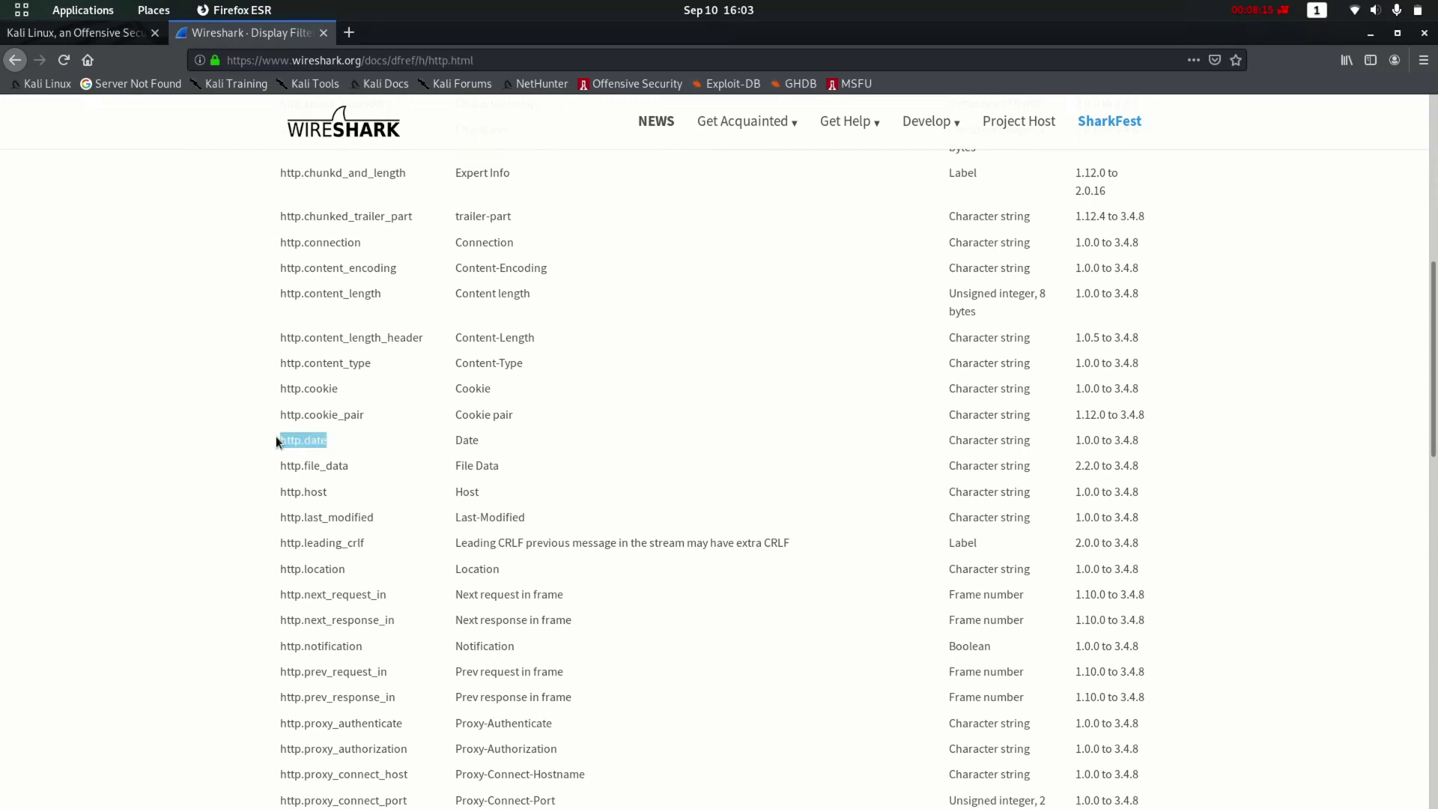
key("alt+Tab")
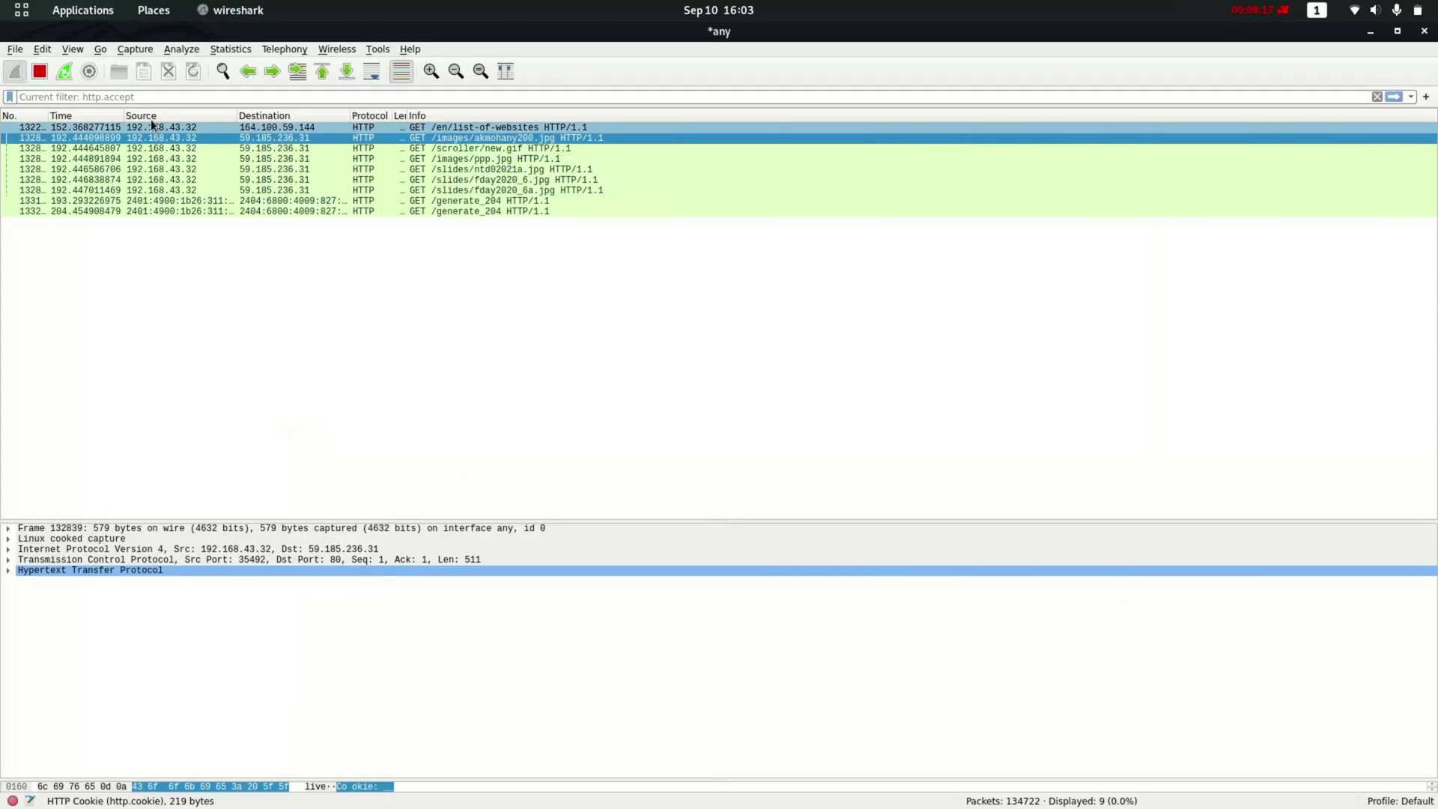
left_click(153, 97)
key("ctrl+v")
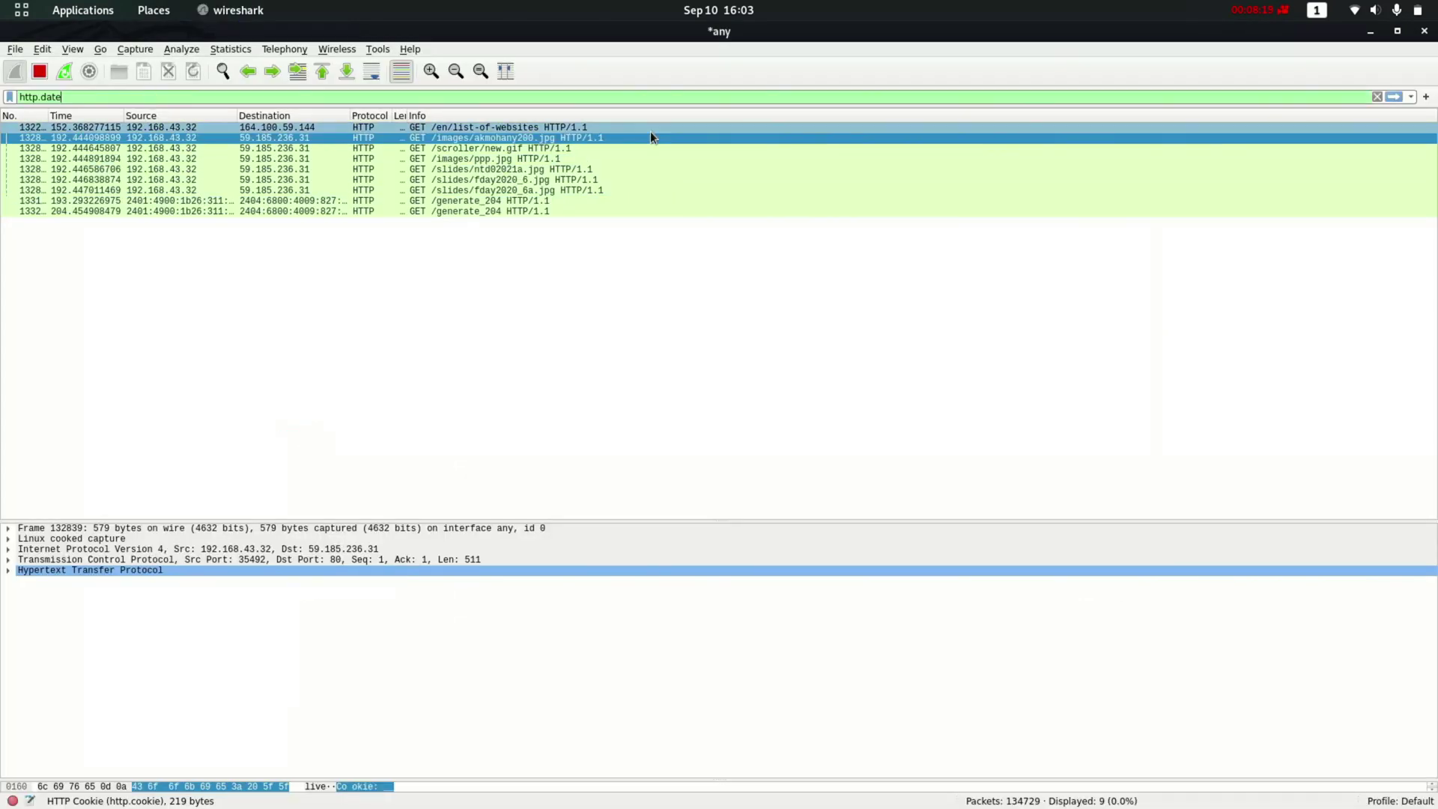
key("Return")
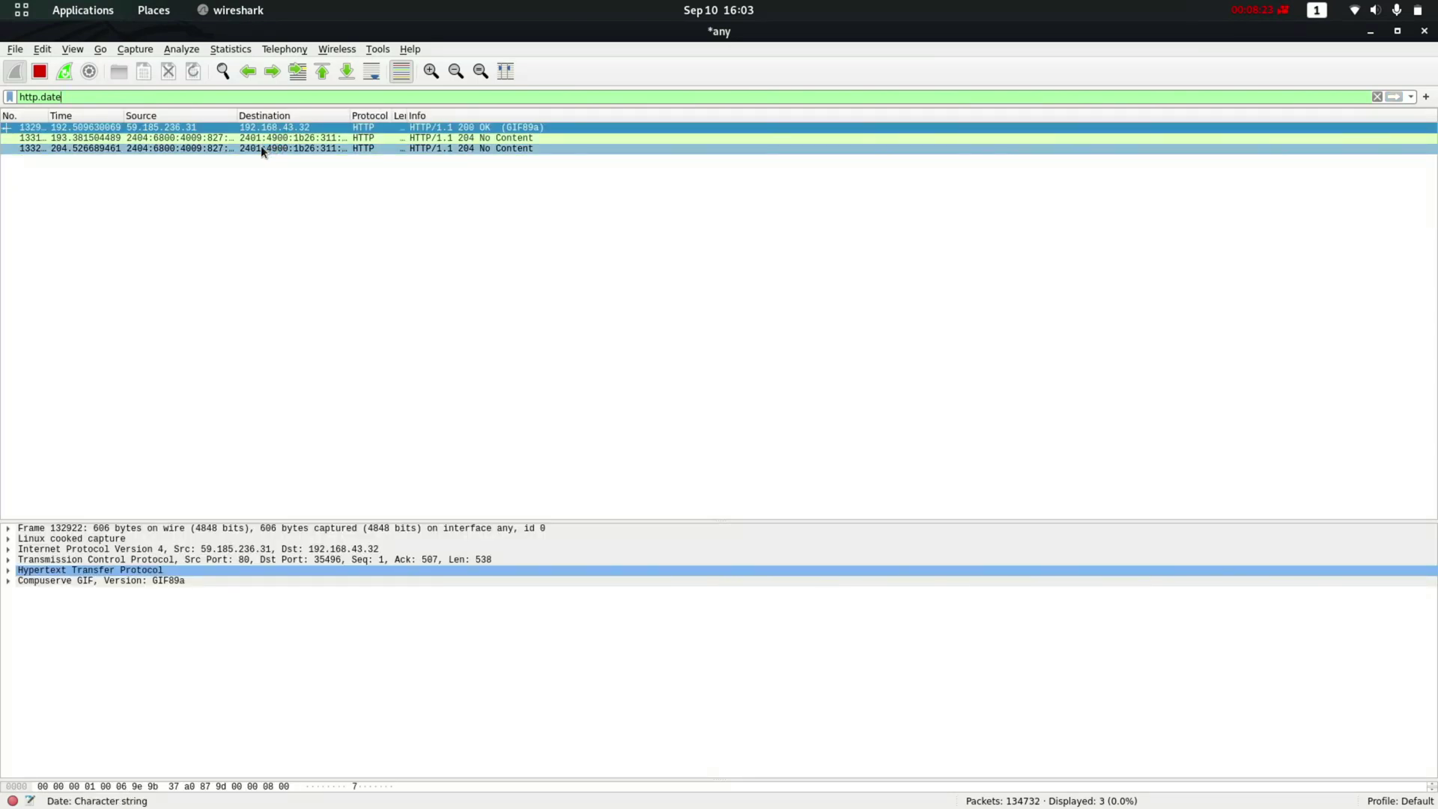
Examine the TCP and HTTP details of the two 204 No Content responses, focusing on their Date headers.
left_click(162, 139)
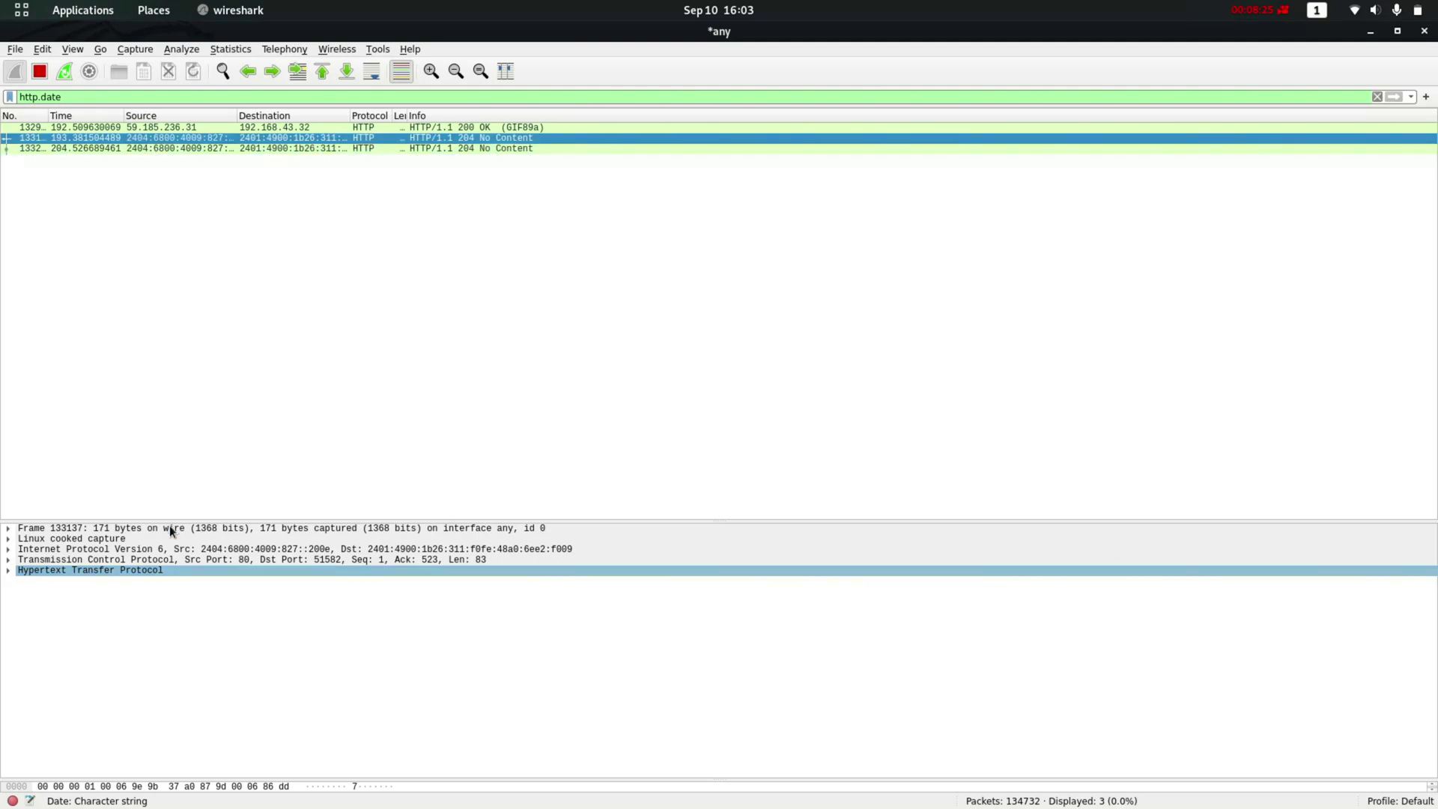
left_click(8, 571)
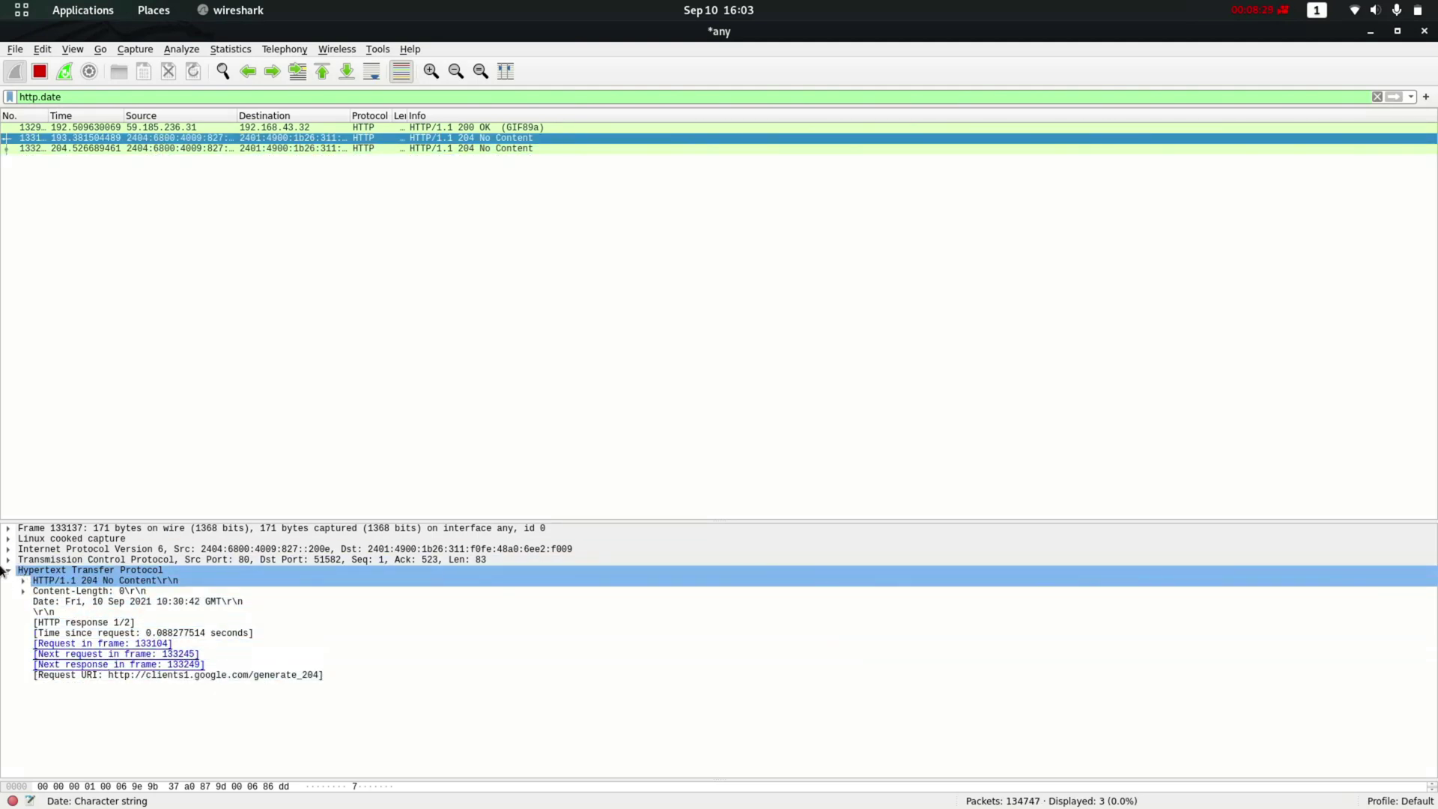
left_click(9, 559)
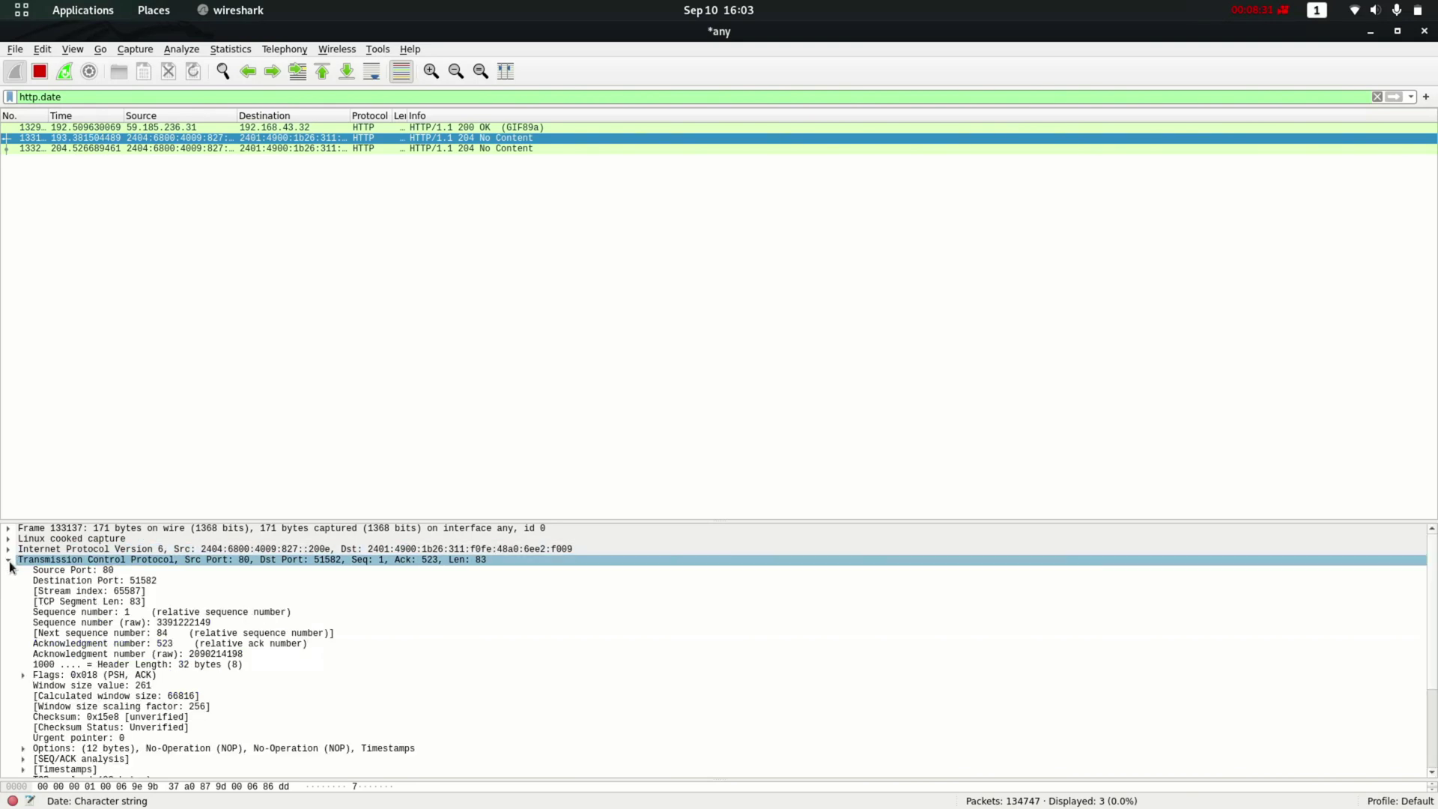
scroll(113, 704, "down", 3)
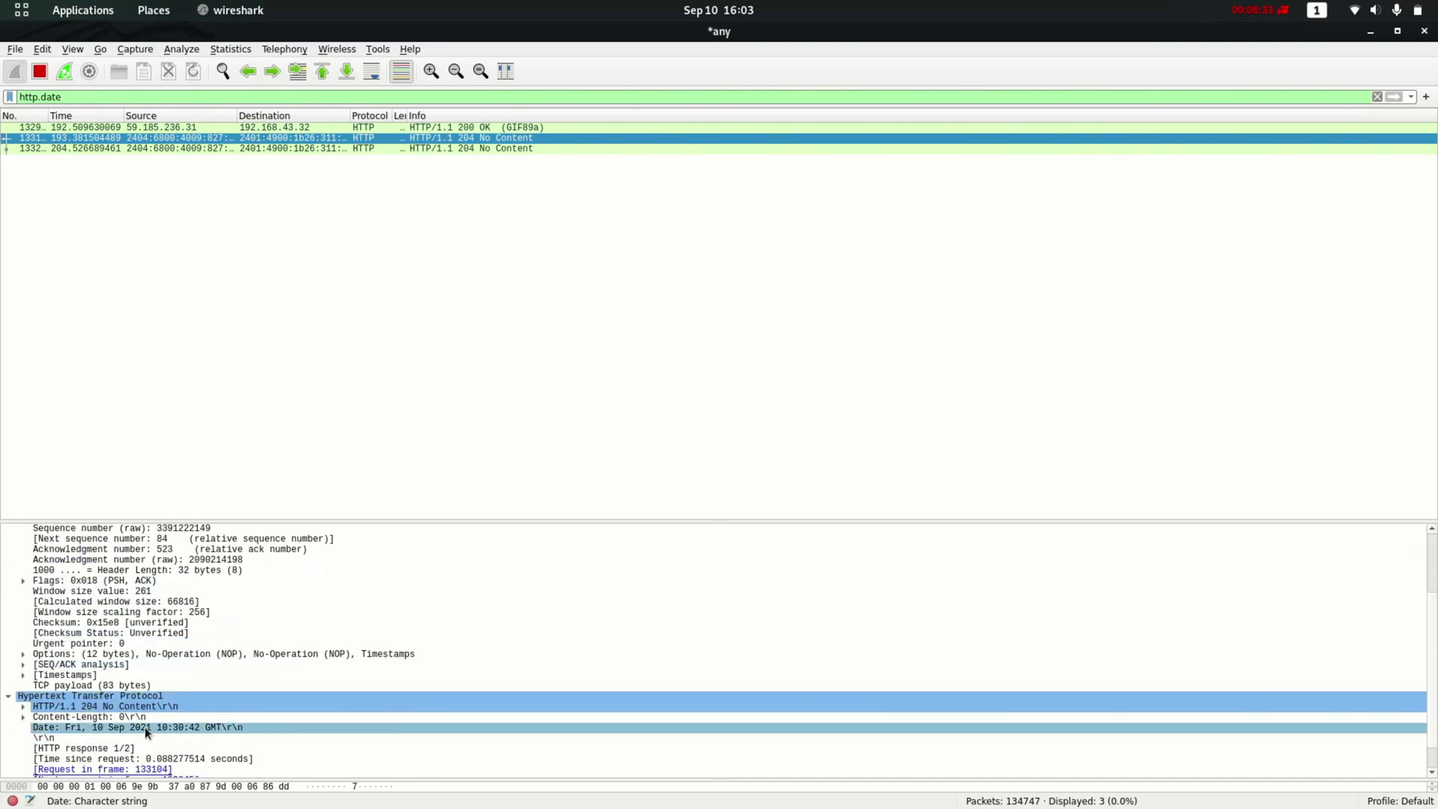
left_click(145, 727)
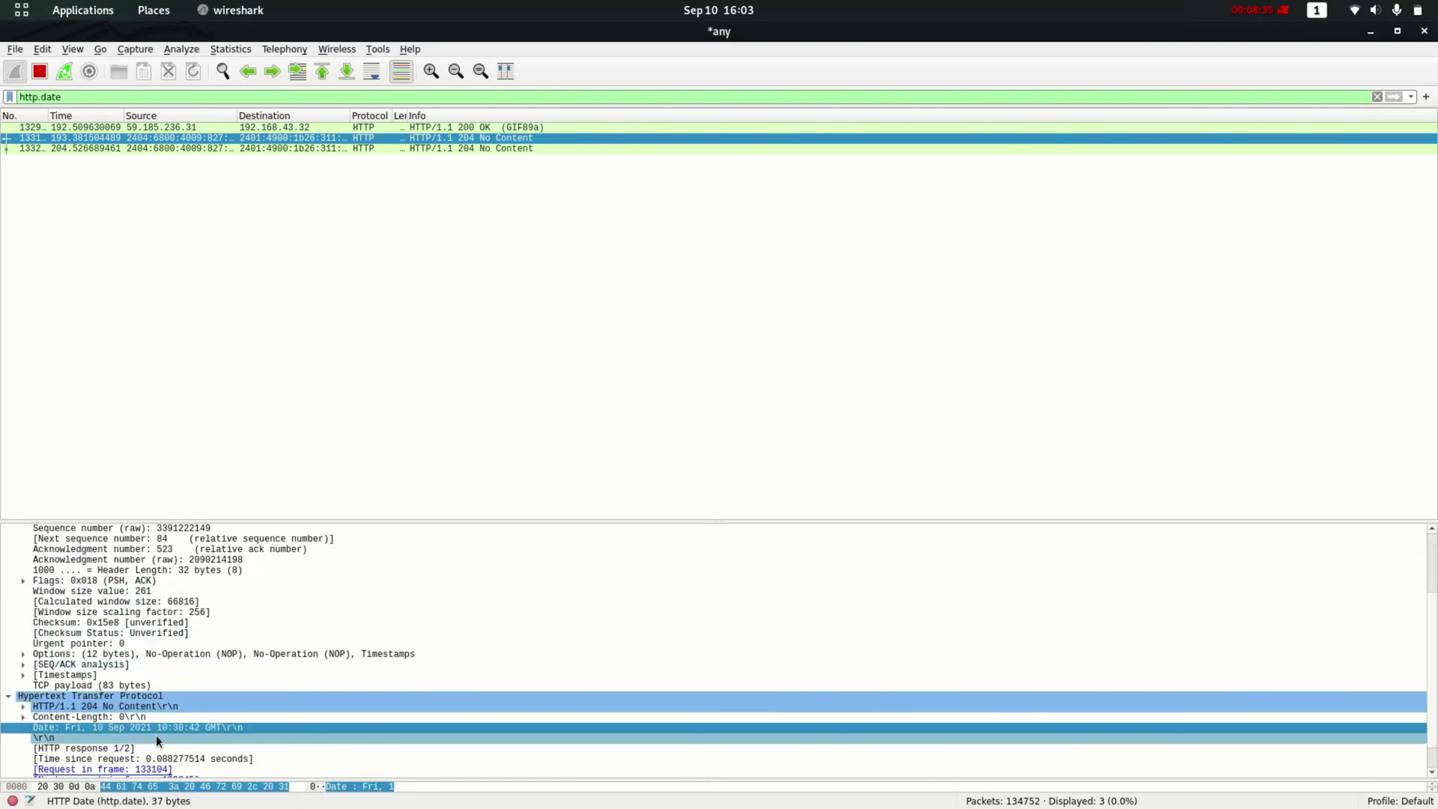
scroll(238, 730, "down", 1)
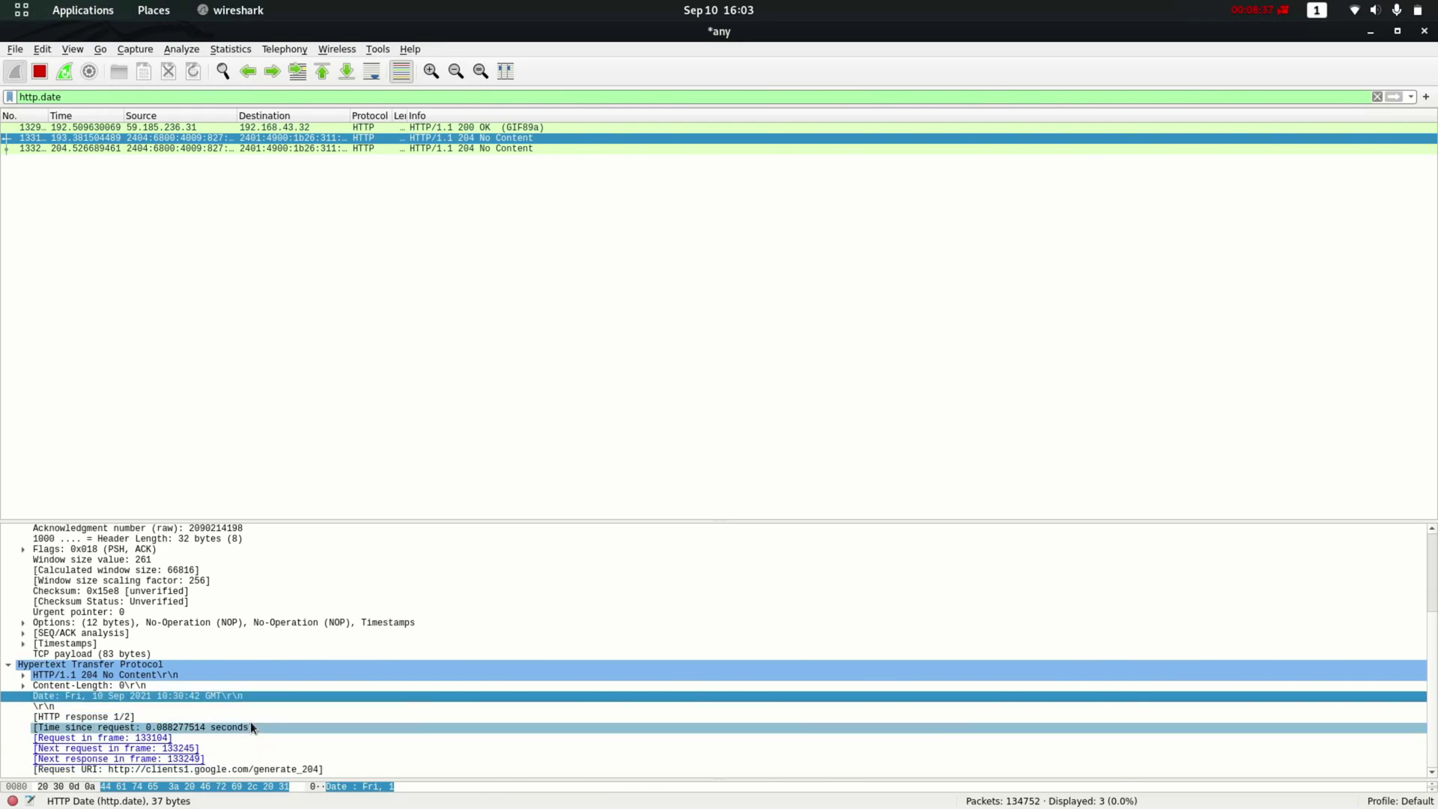
left_click(155, 148)
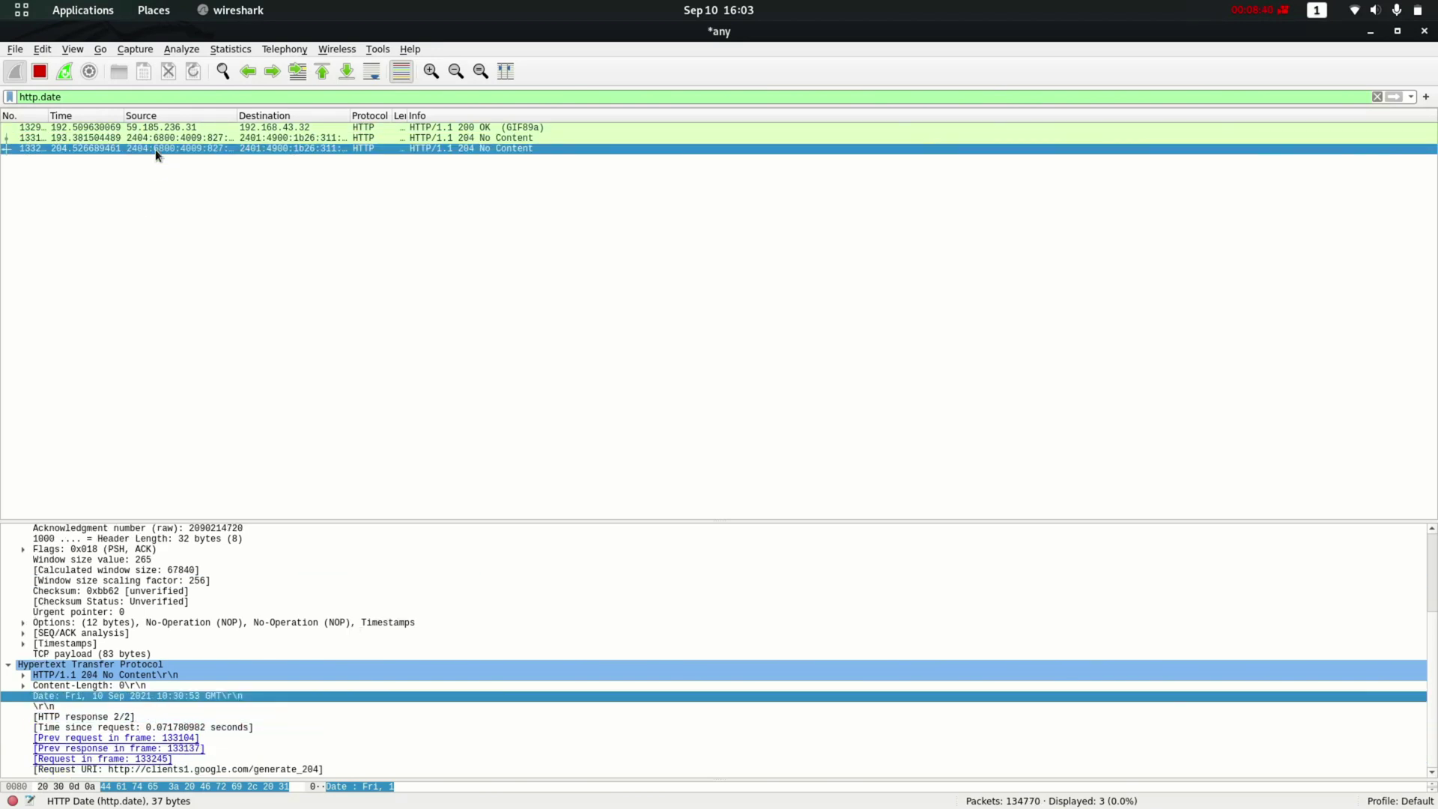
left_click(147, 696)
Switch to Firefox, look through the remaining HTTP filter fields, and return to the start of the field list.
key("alt+Tab")
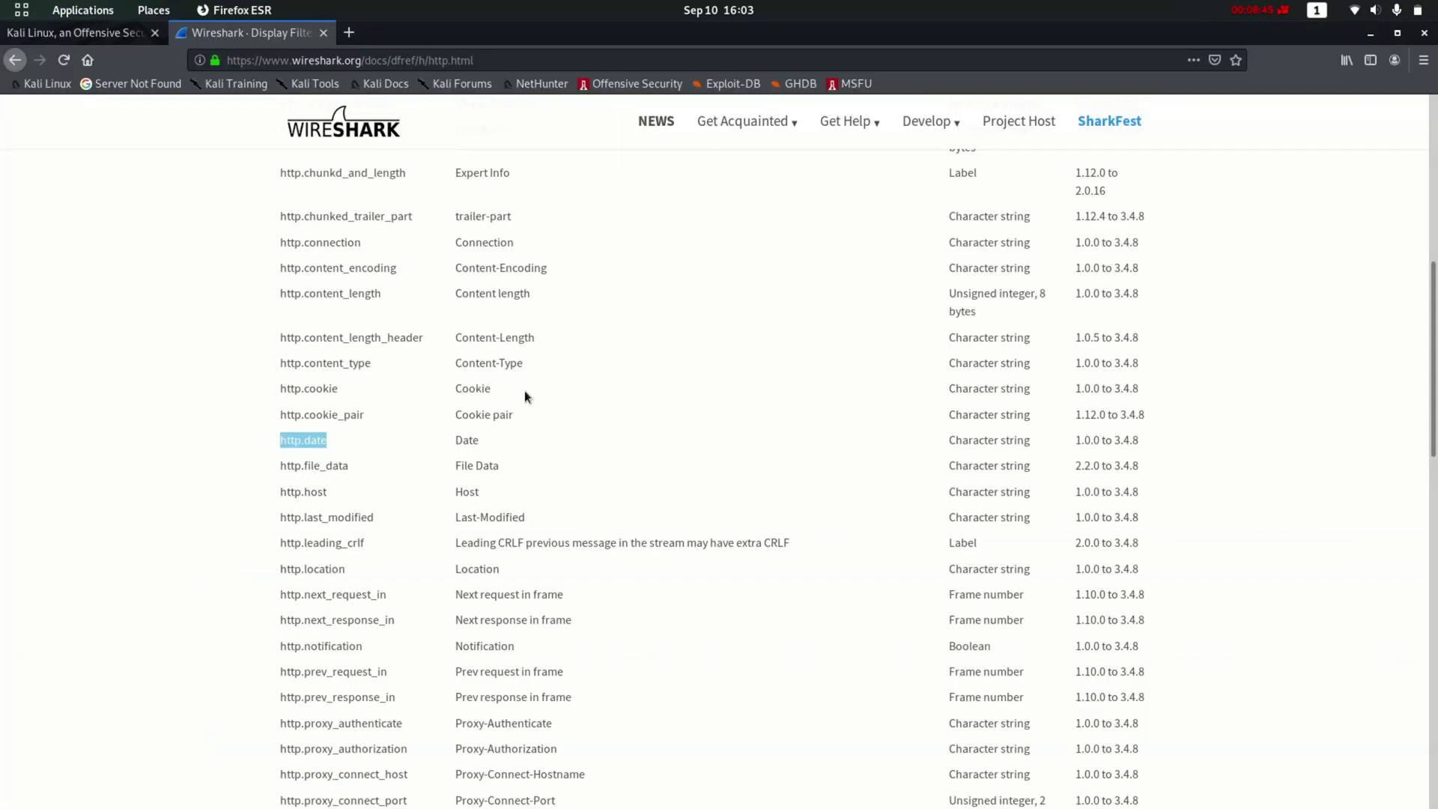
scroll(524, 393, "down", 5)
scroll(515, 370, "up", 10)
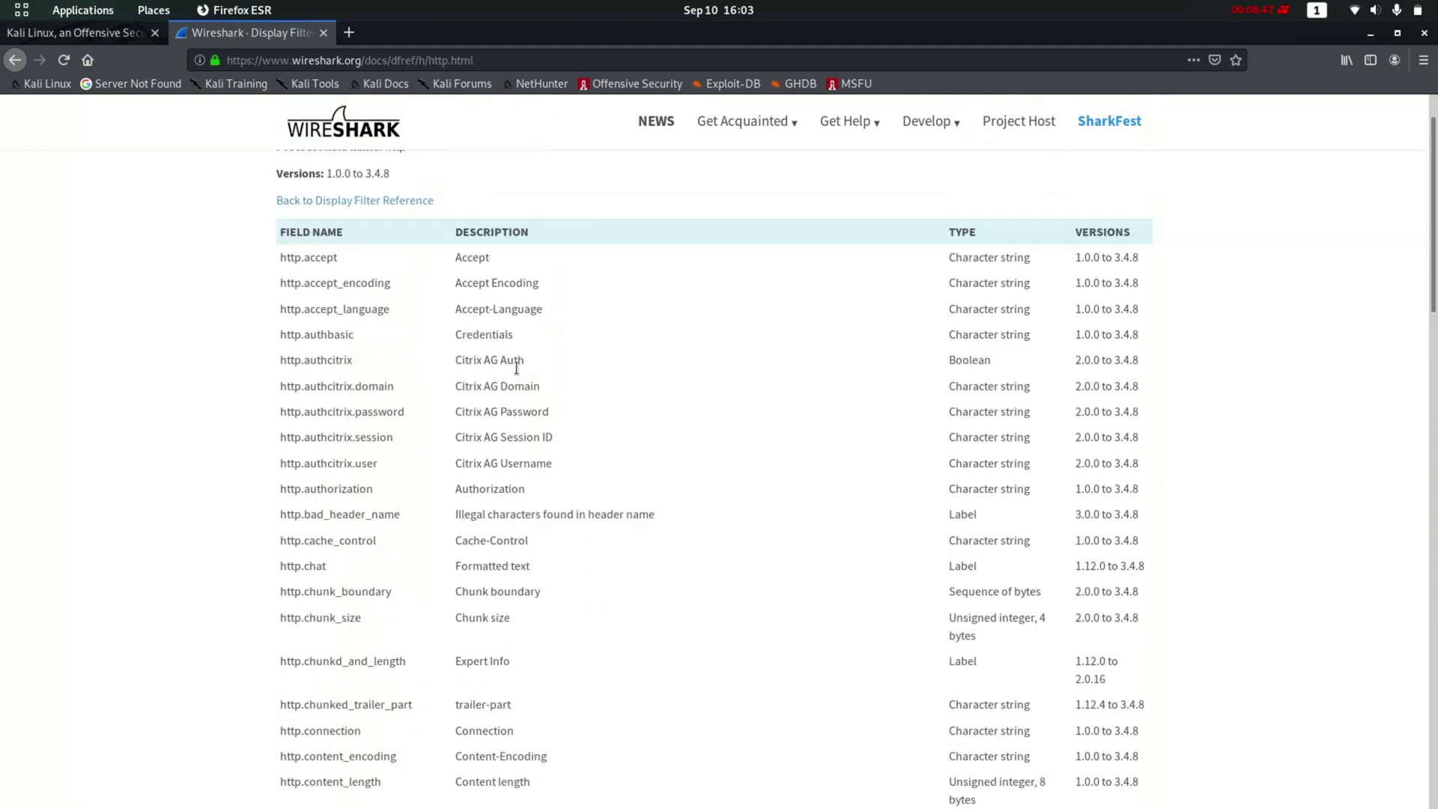
Return to the Display Filter Reference index and look through its alphabetical protocol list as far as the D entries.
scroll(516, 368, "up", 1)
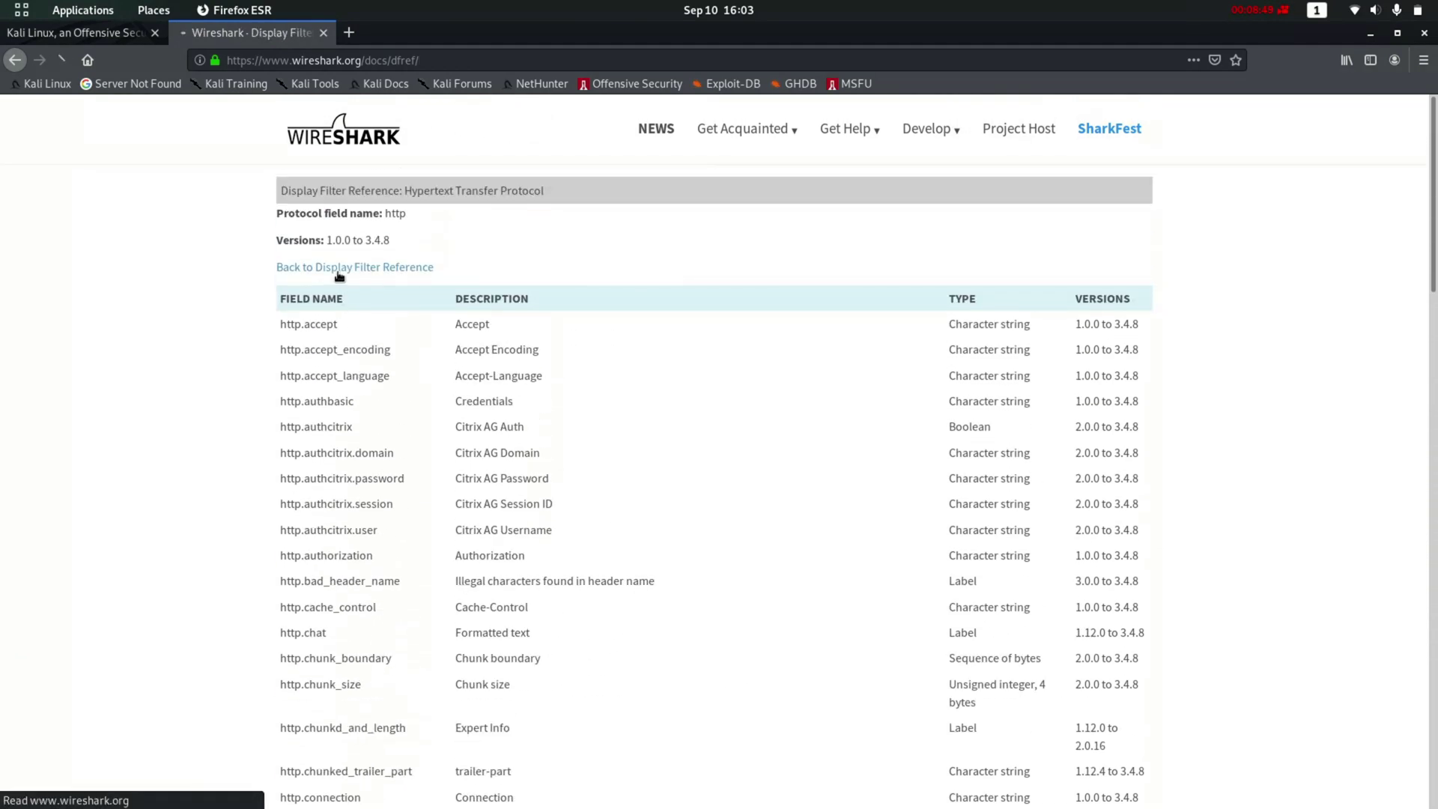
left_click(337, 271)
scroll(389, 360, "down", 3)
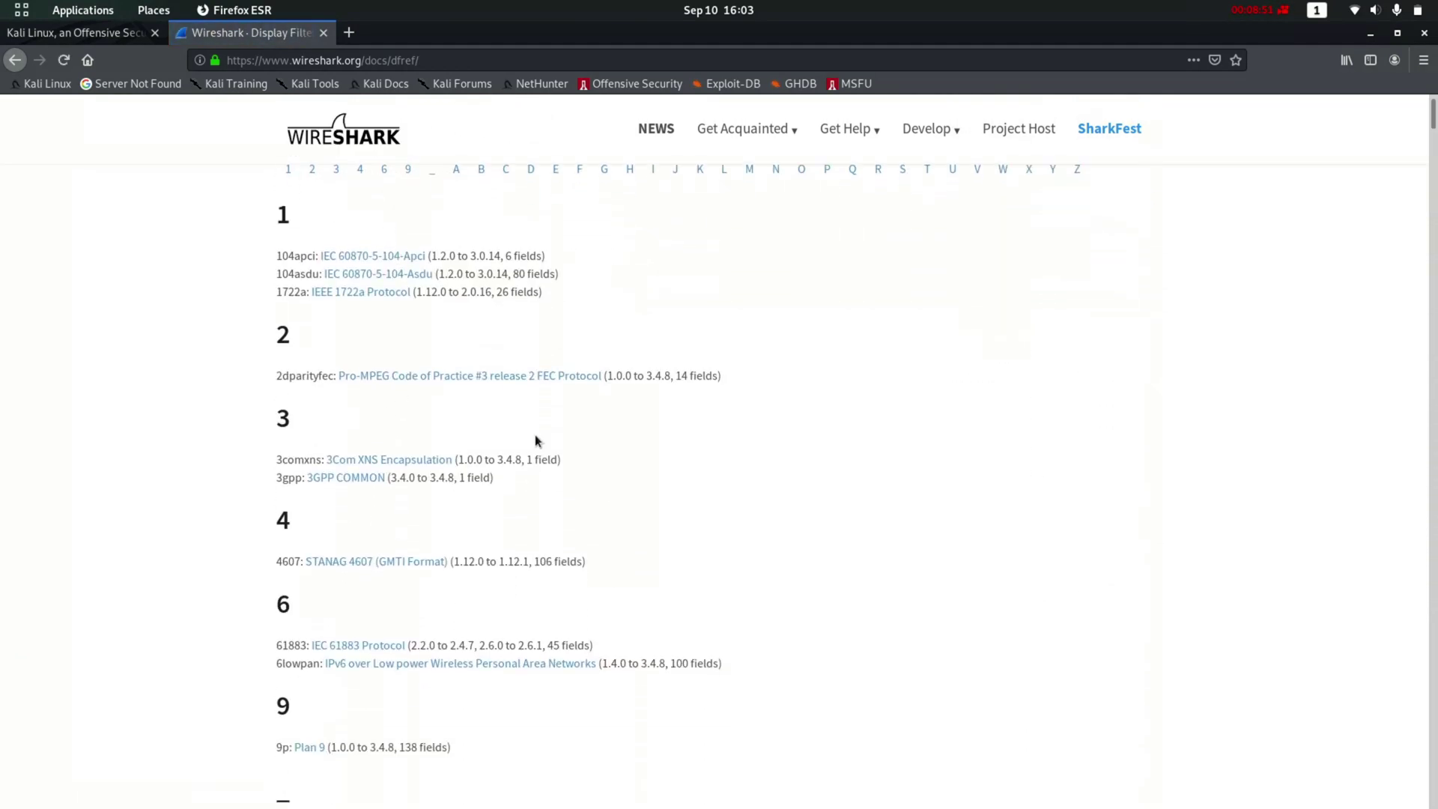
scroll(507, 389, "up", 2)
scroll(427, 407, "down", 10)
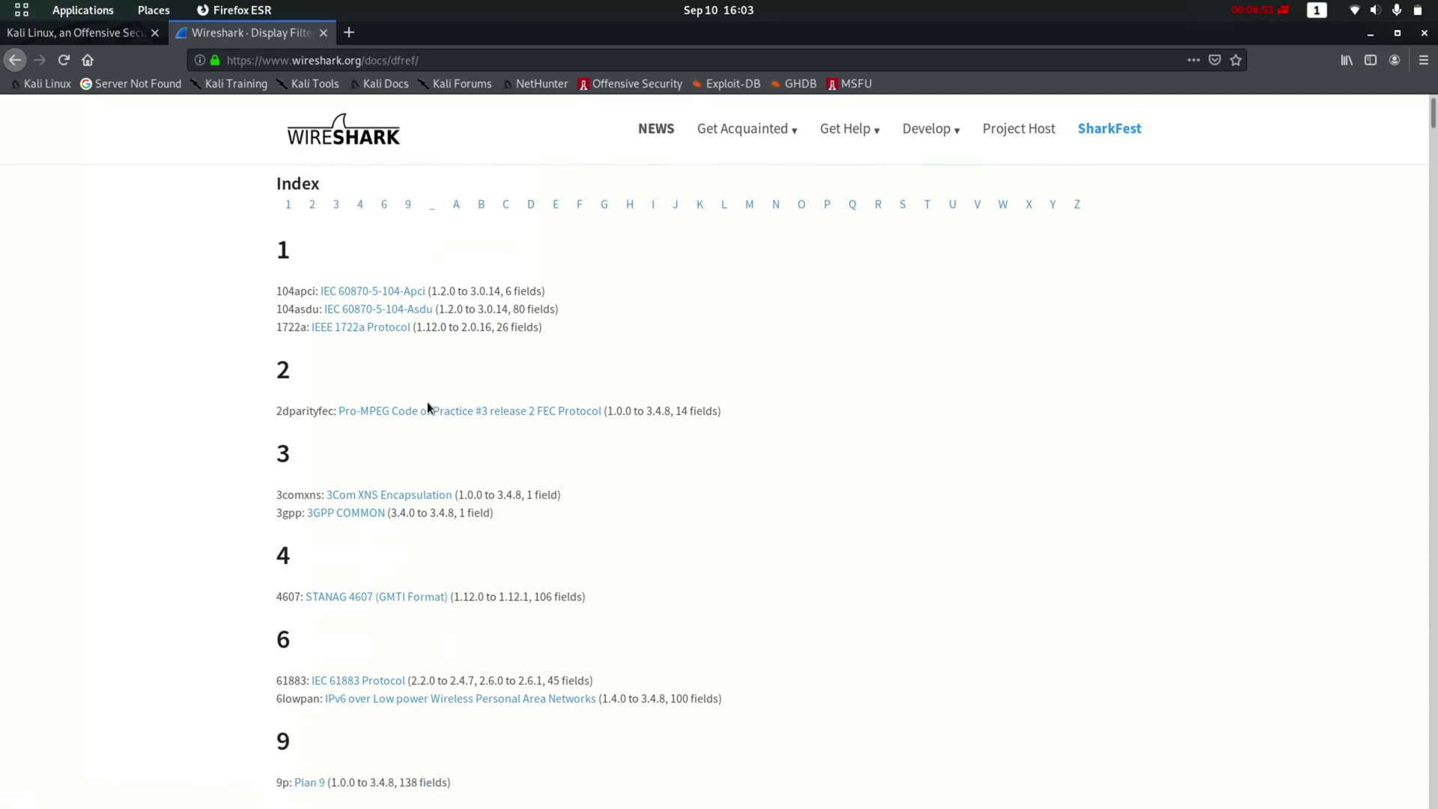
scroll(300, 420, "down", 15)
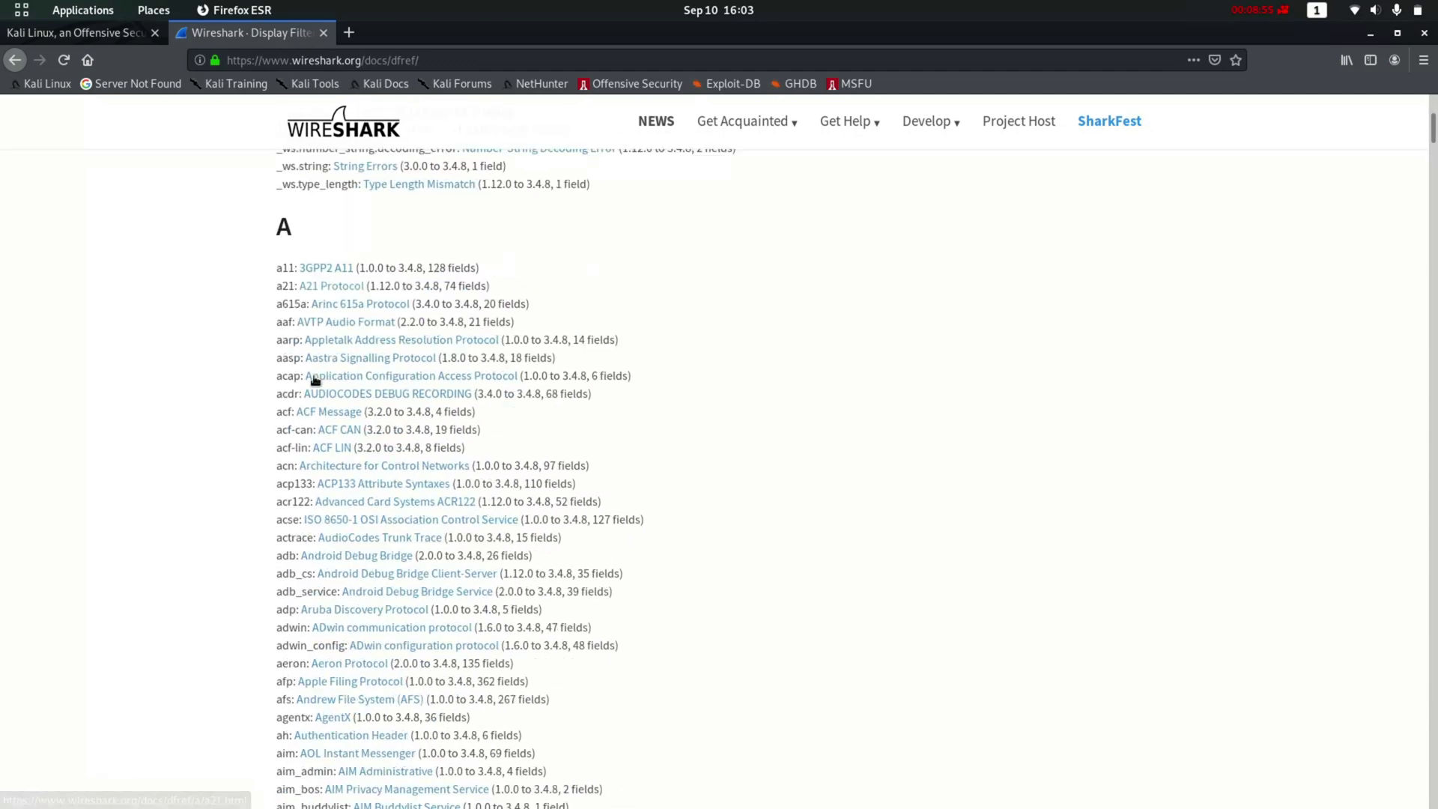
scroll(333, 437, "down", 10)
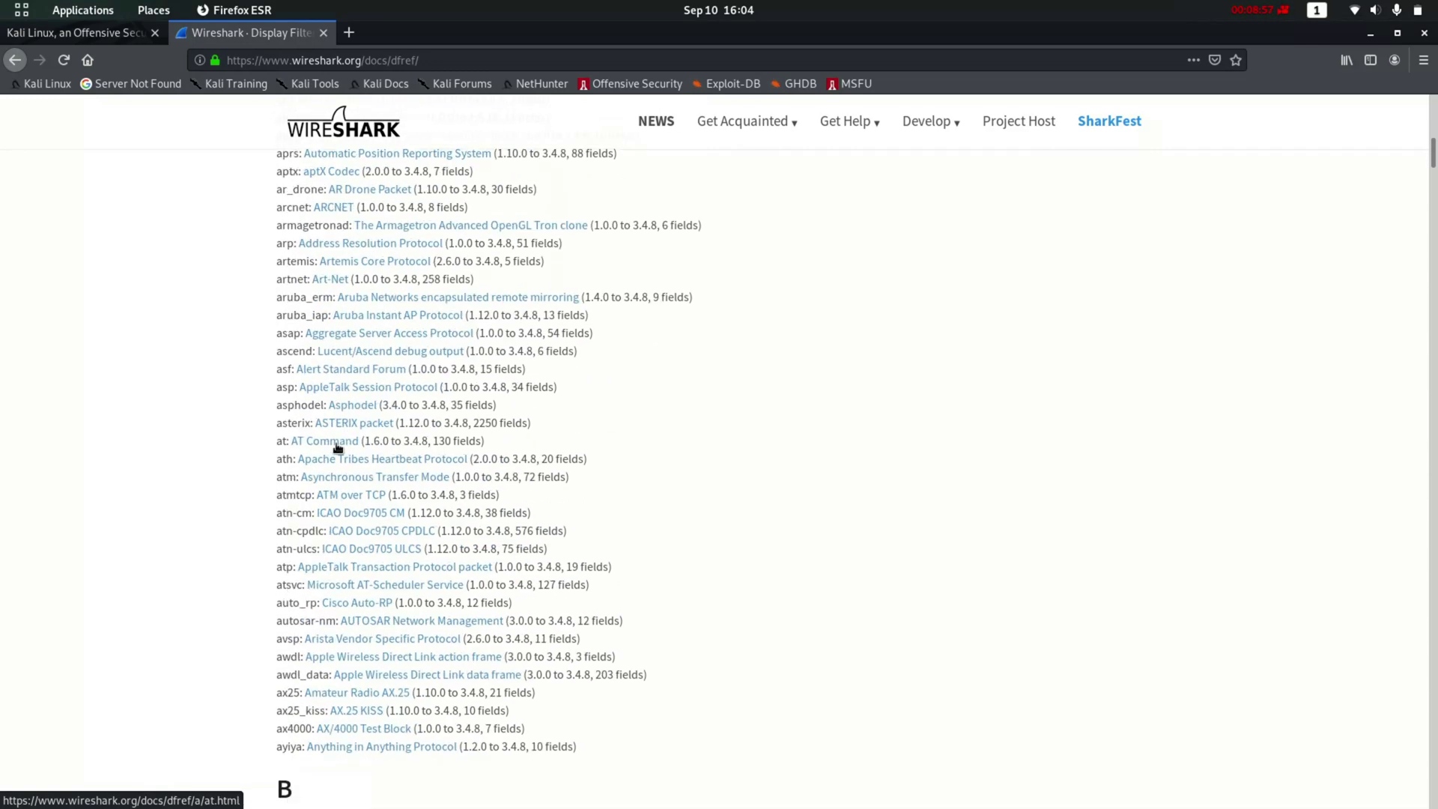
scroll(279, 440, "down", 5)
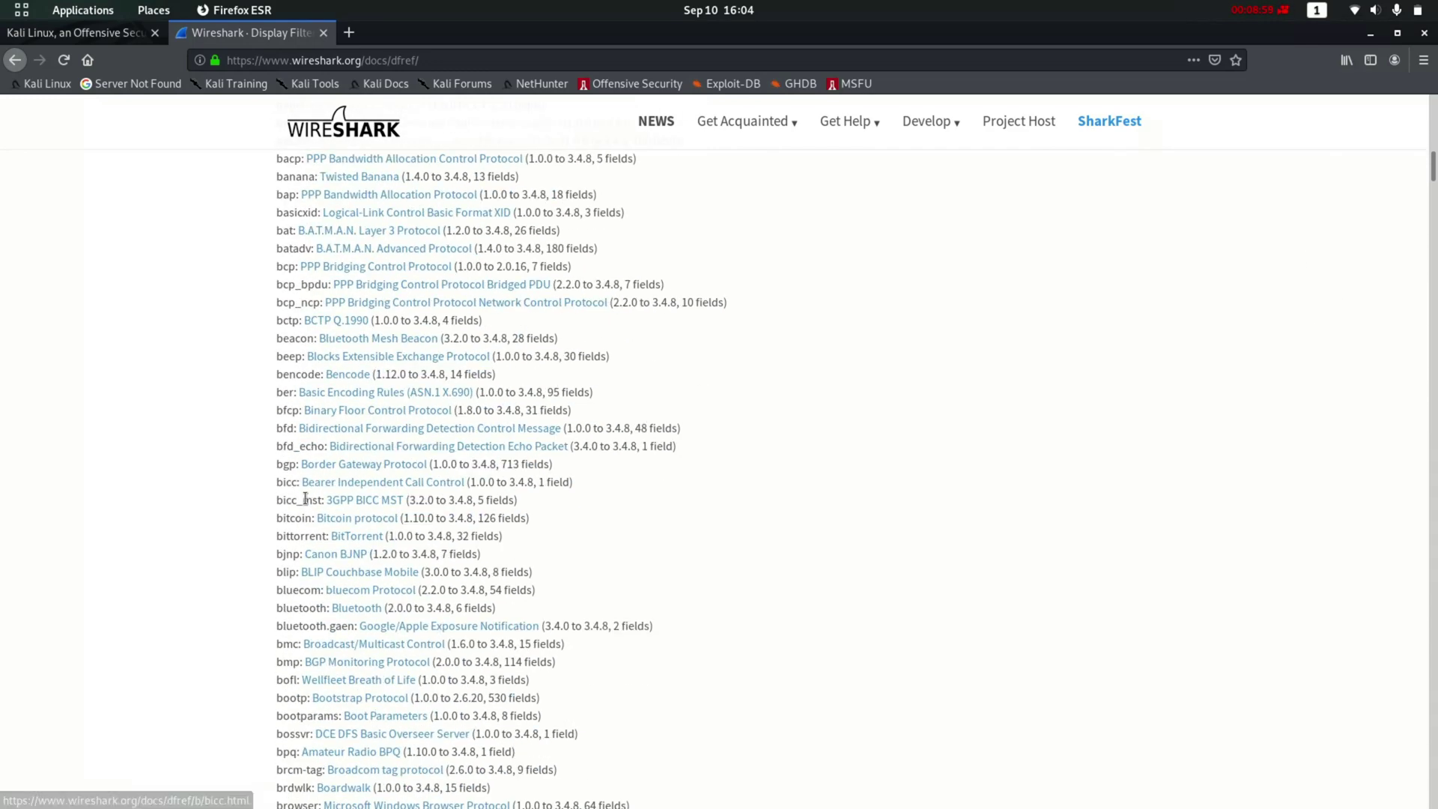
scroll(301, 279, "down", 12)
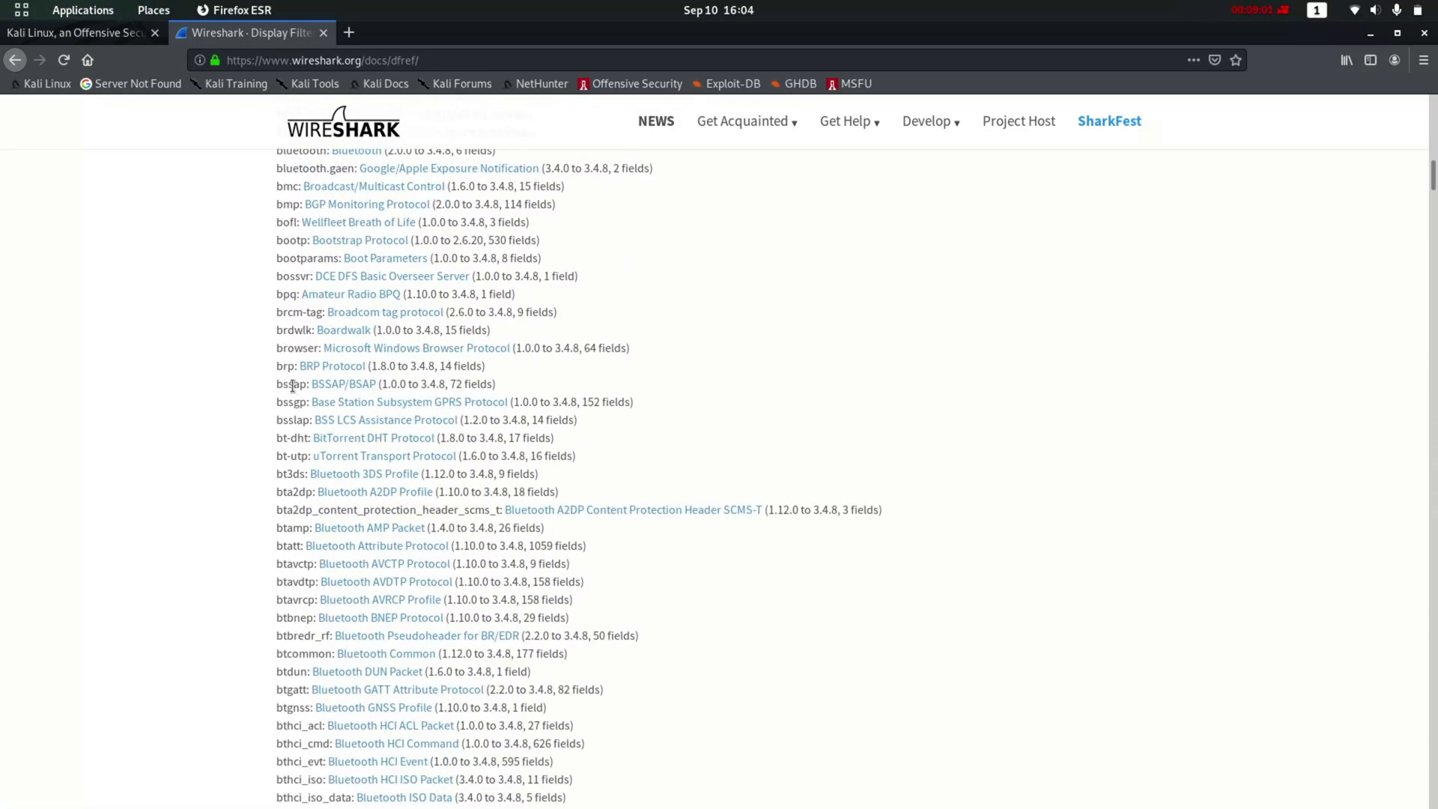
scroll(309, 421, "down", 14)
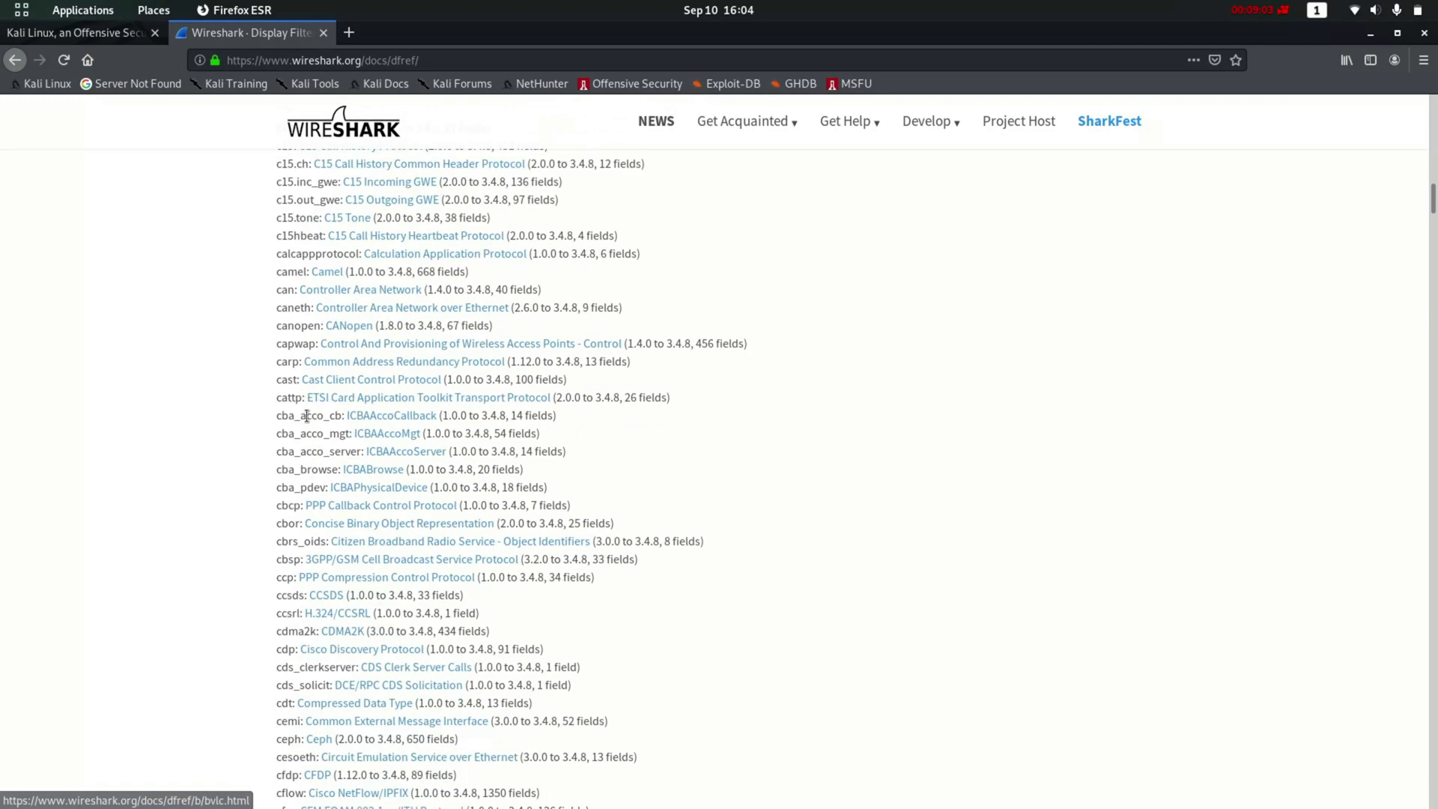
left_click_drag(1432, 202, 1423, 256)
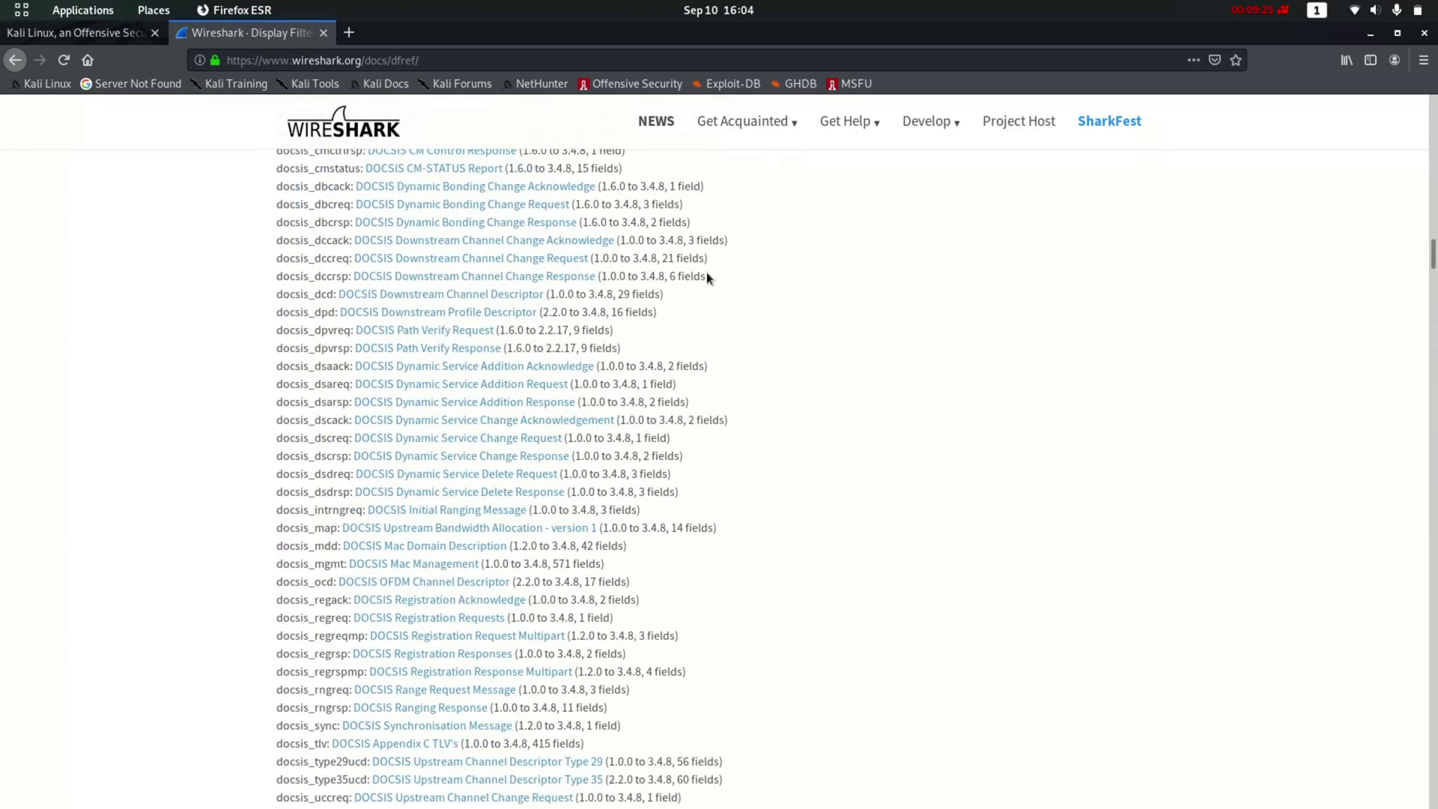
scroll(707, 277, "up", 10)
Switch to Wireshark and stop the running packet capture.
mouse_move(1, 2)
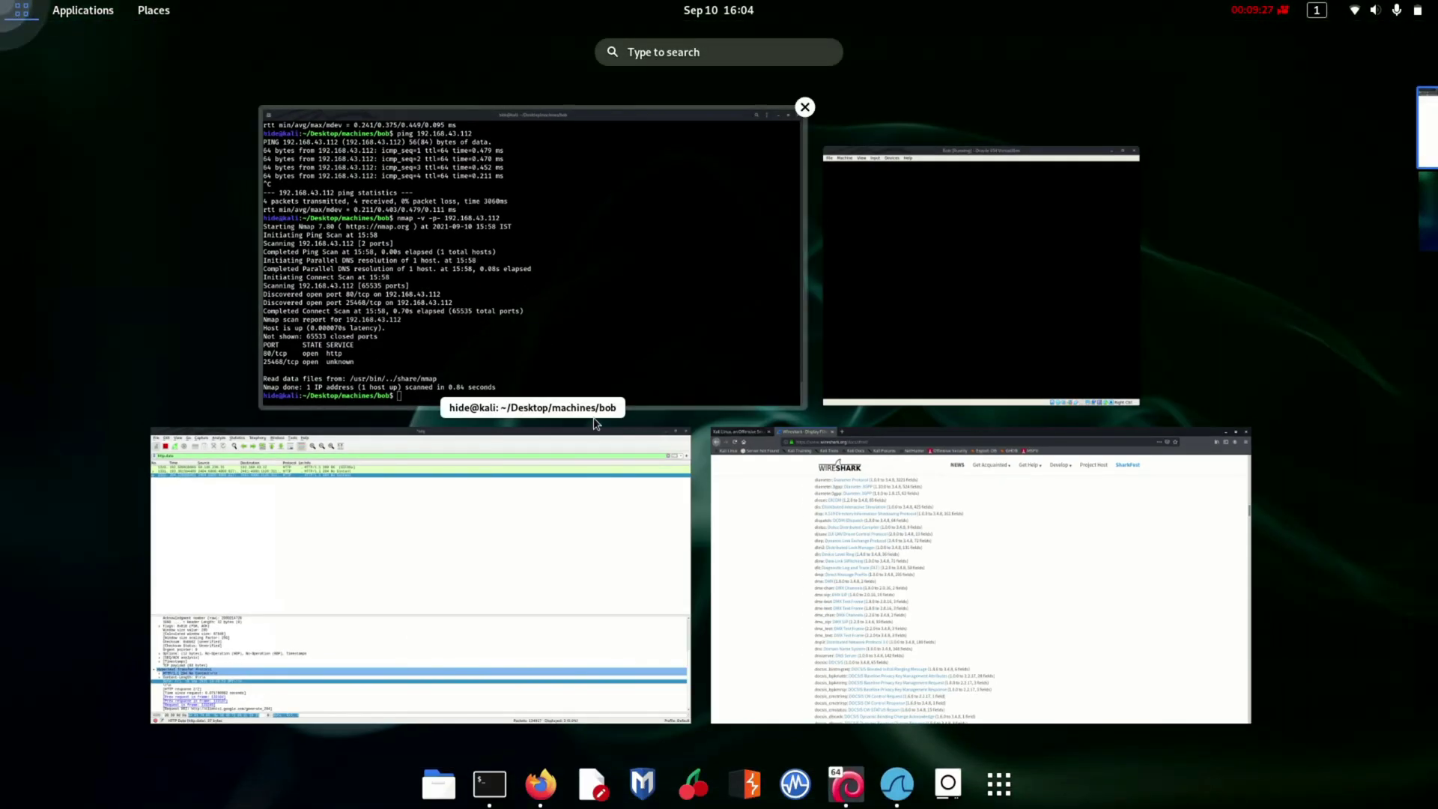
left_click(1251, 422)
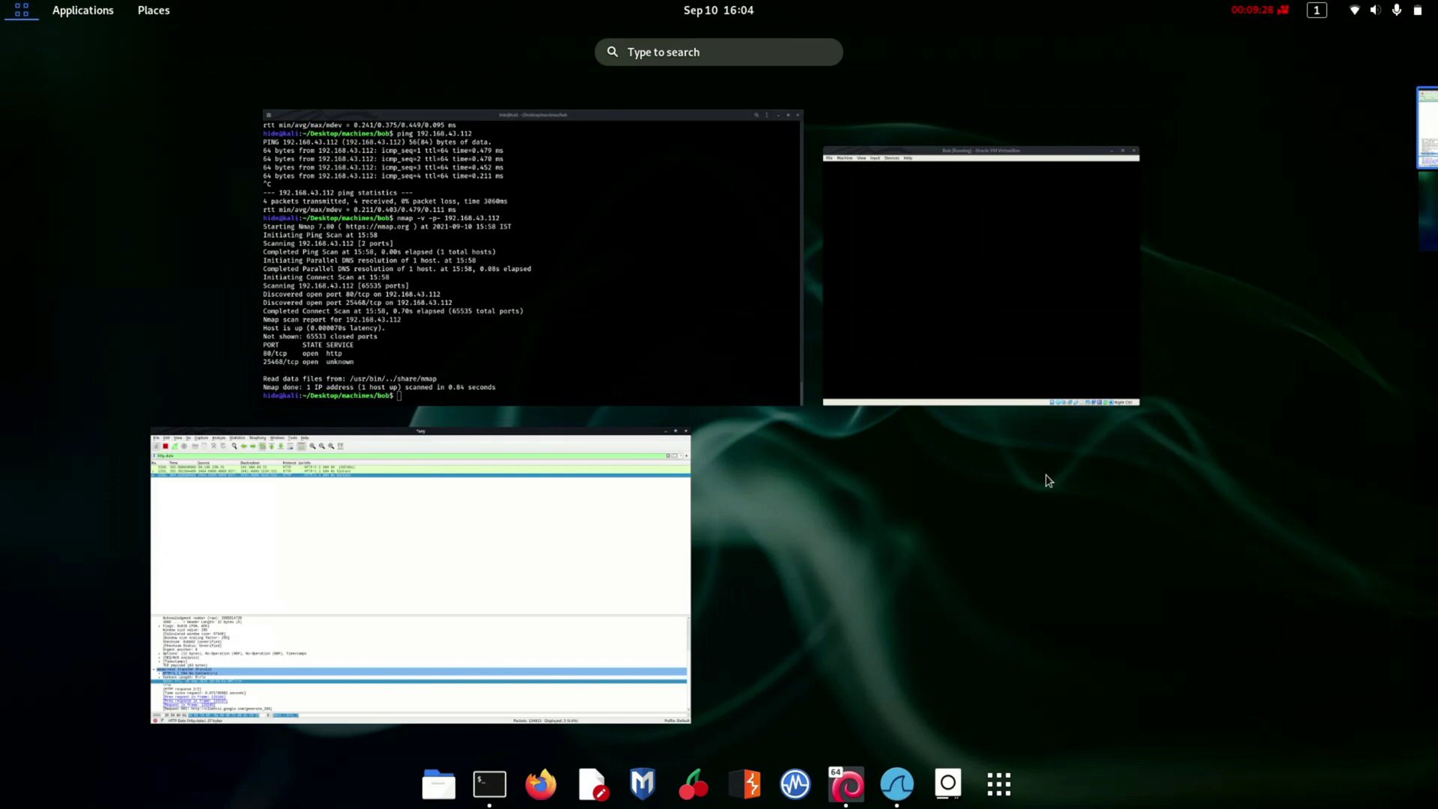
left_click(440, 522)
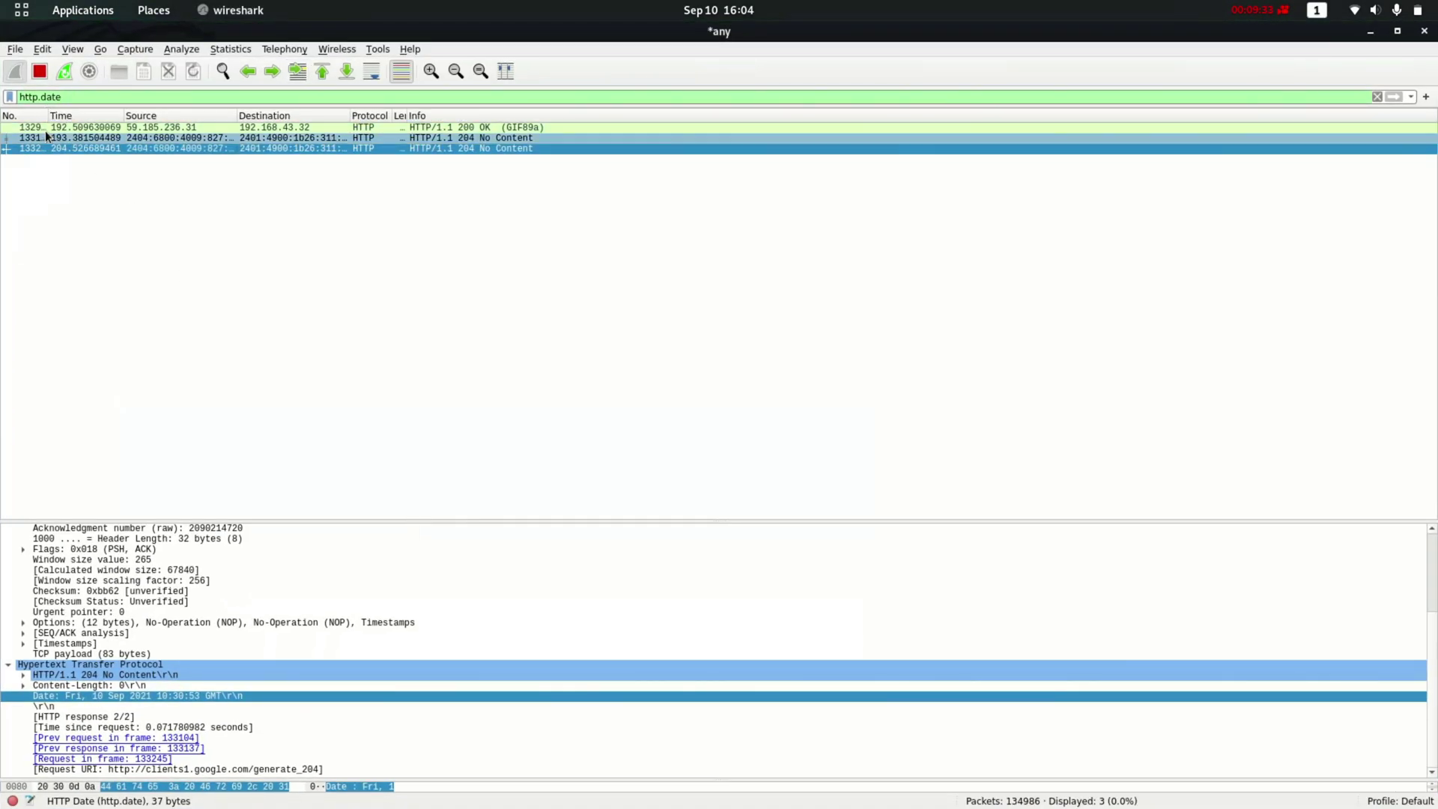
left_click(39, 71)
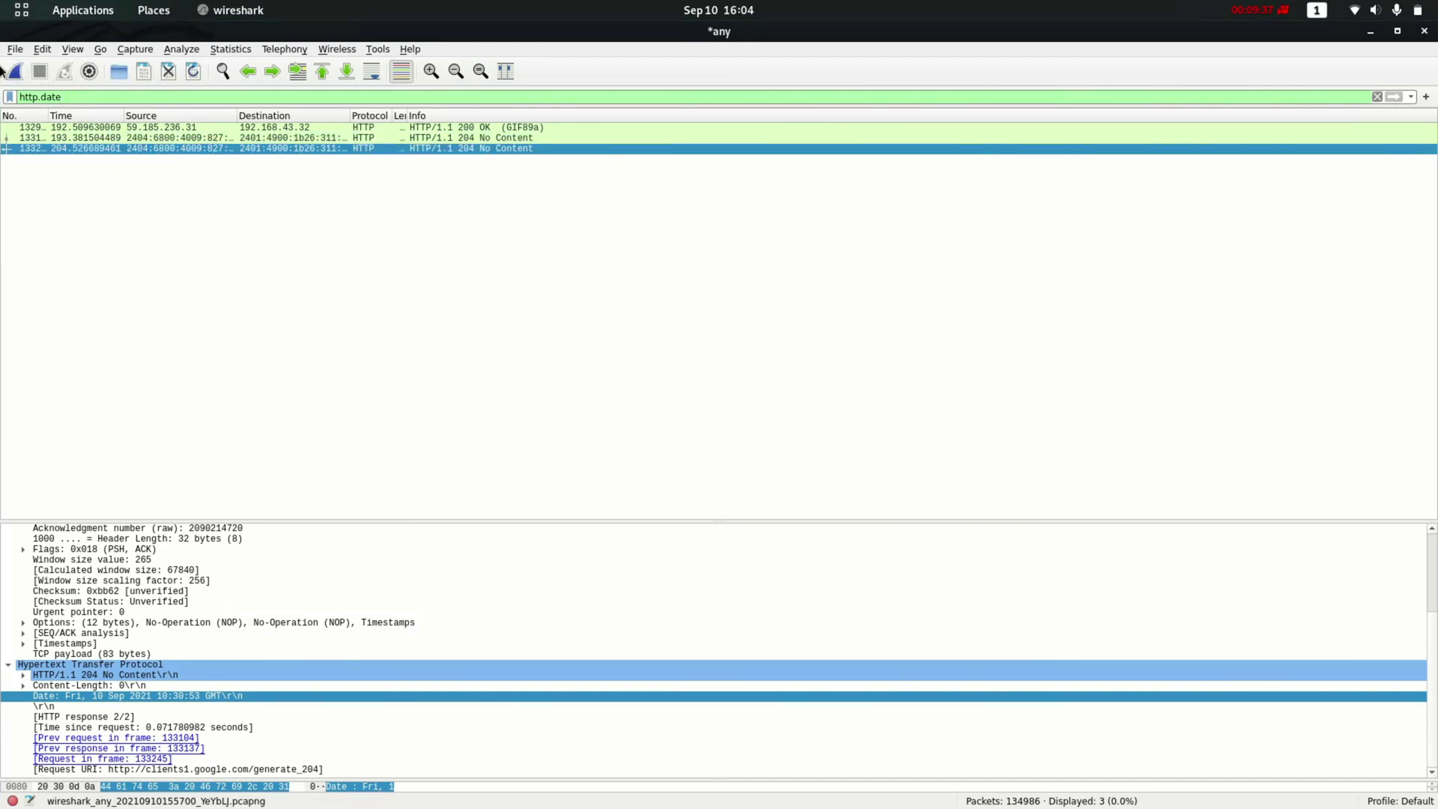
Restart the capture without saving the old packets, and stop it again to return to the start page.
left_click(14, 71)
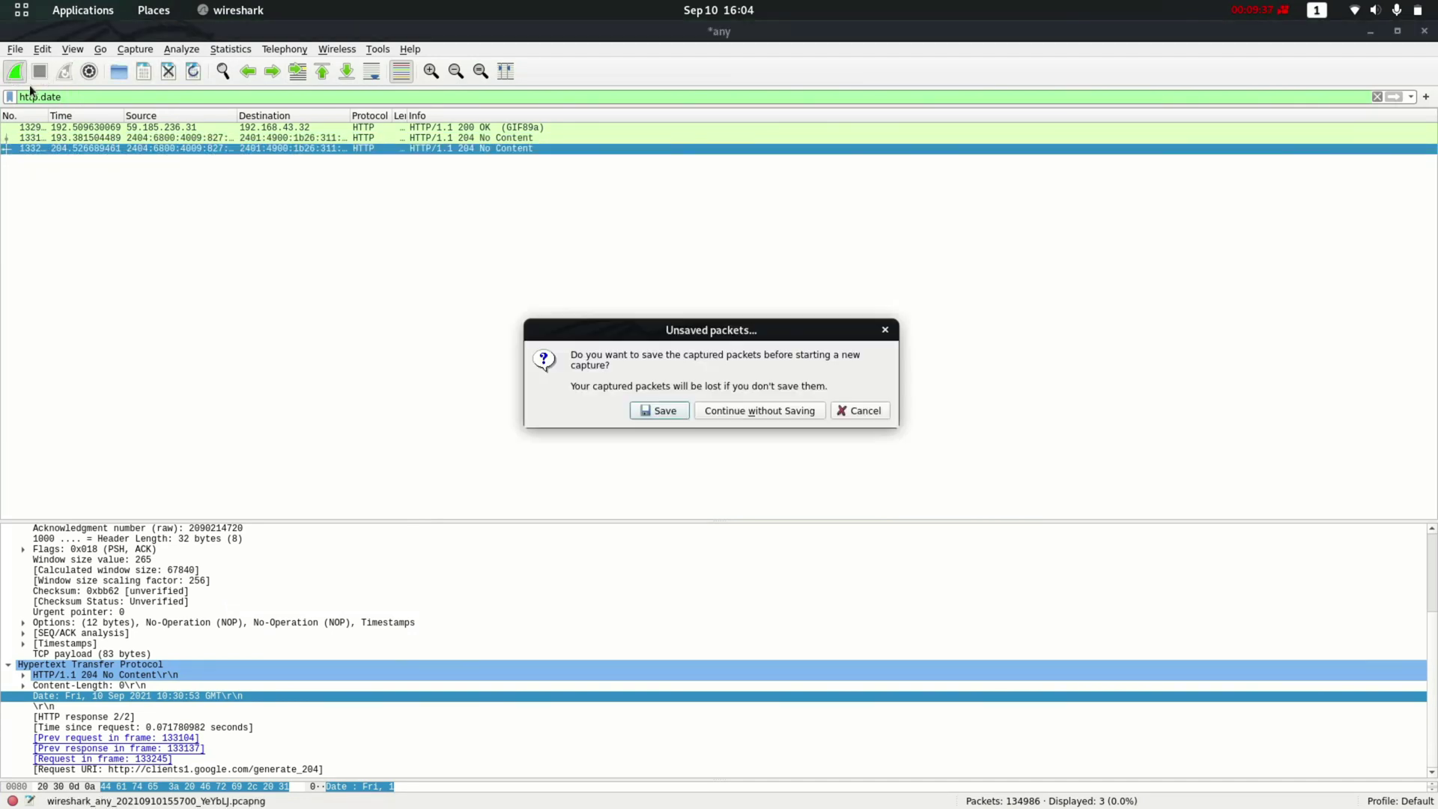
left_click(757, 410)
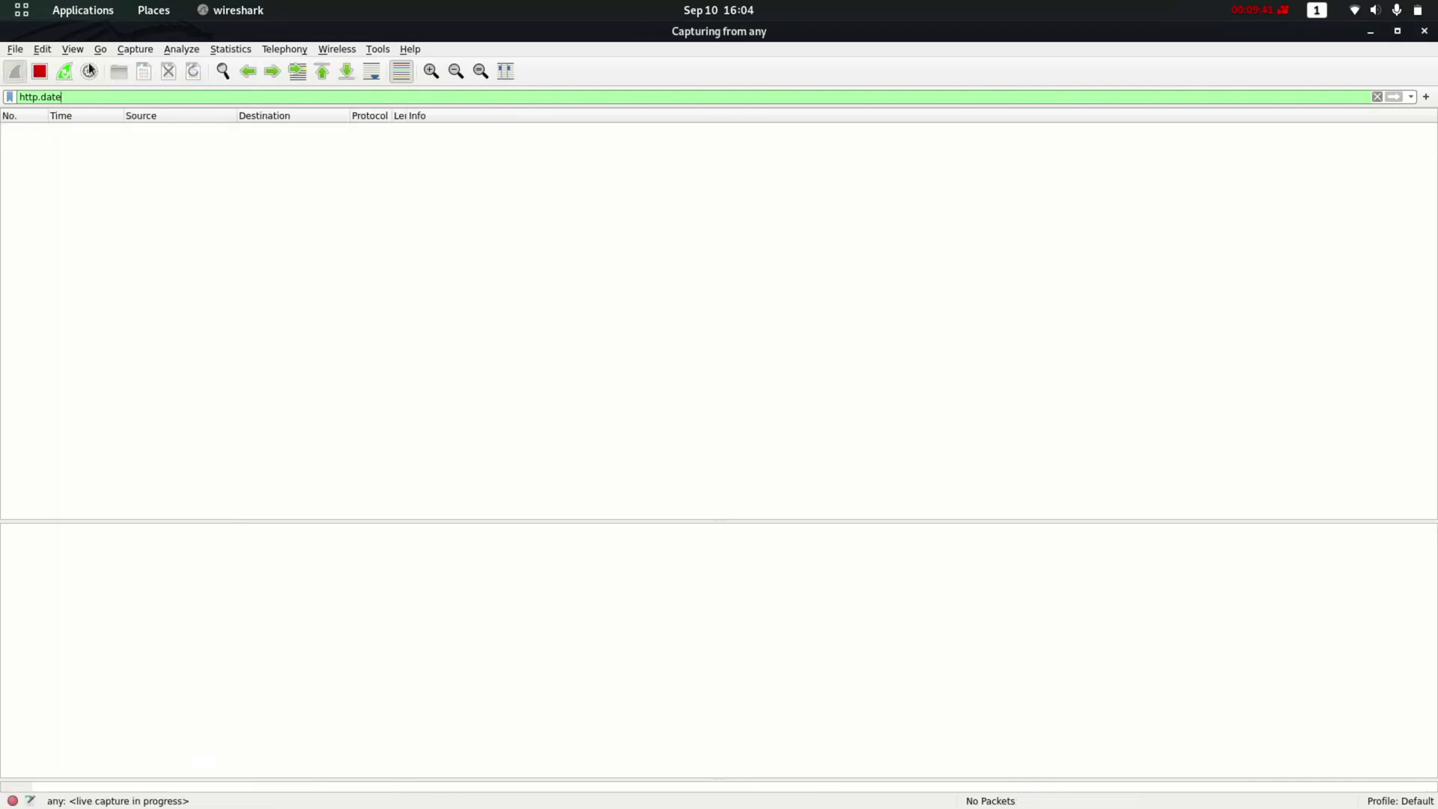
left_click(37, 75)
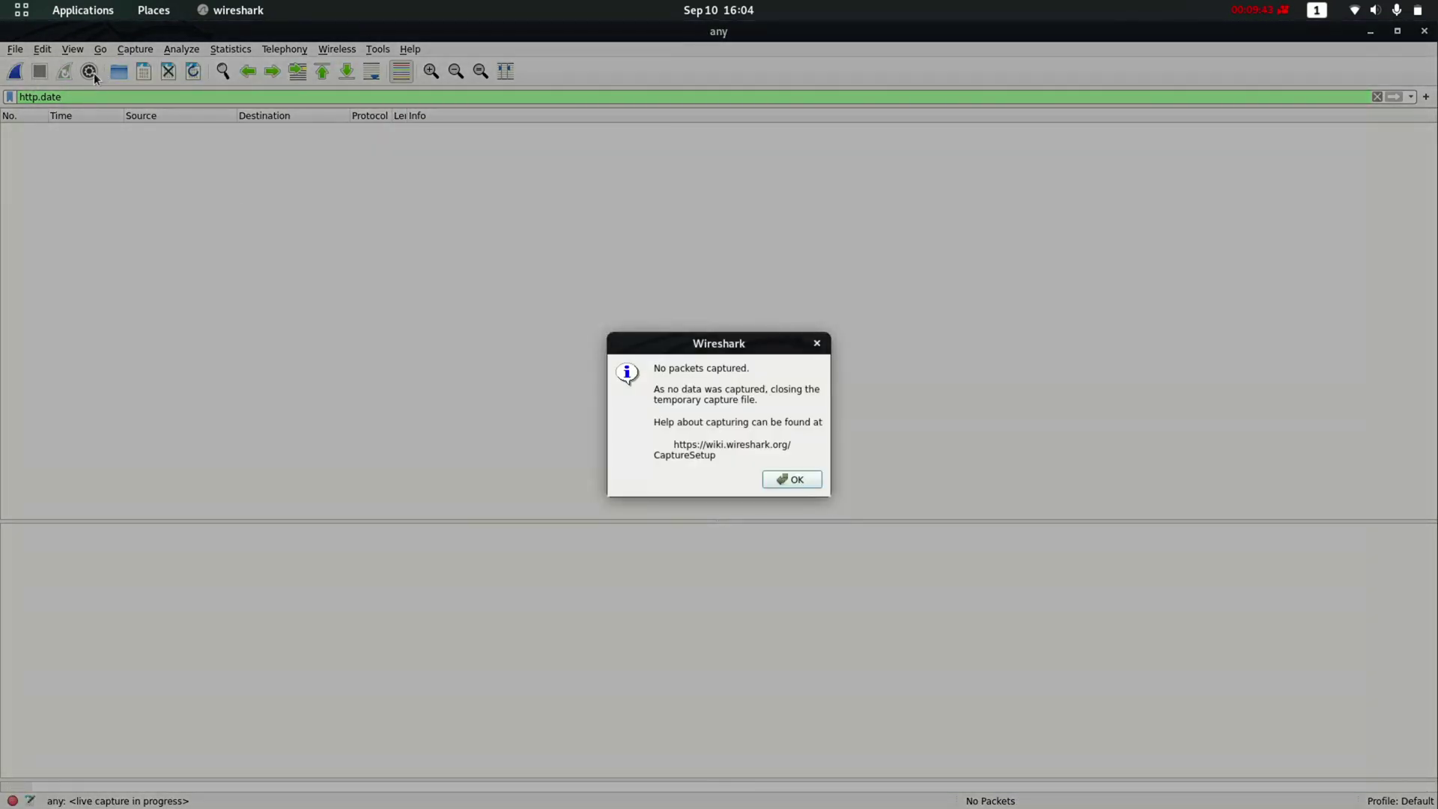
left_click(795, 486)
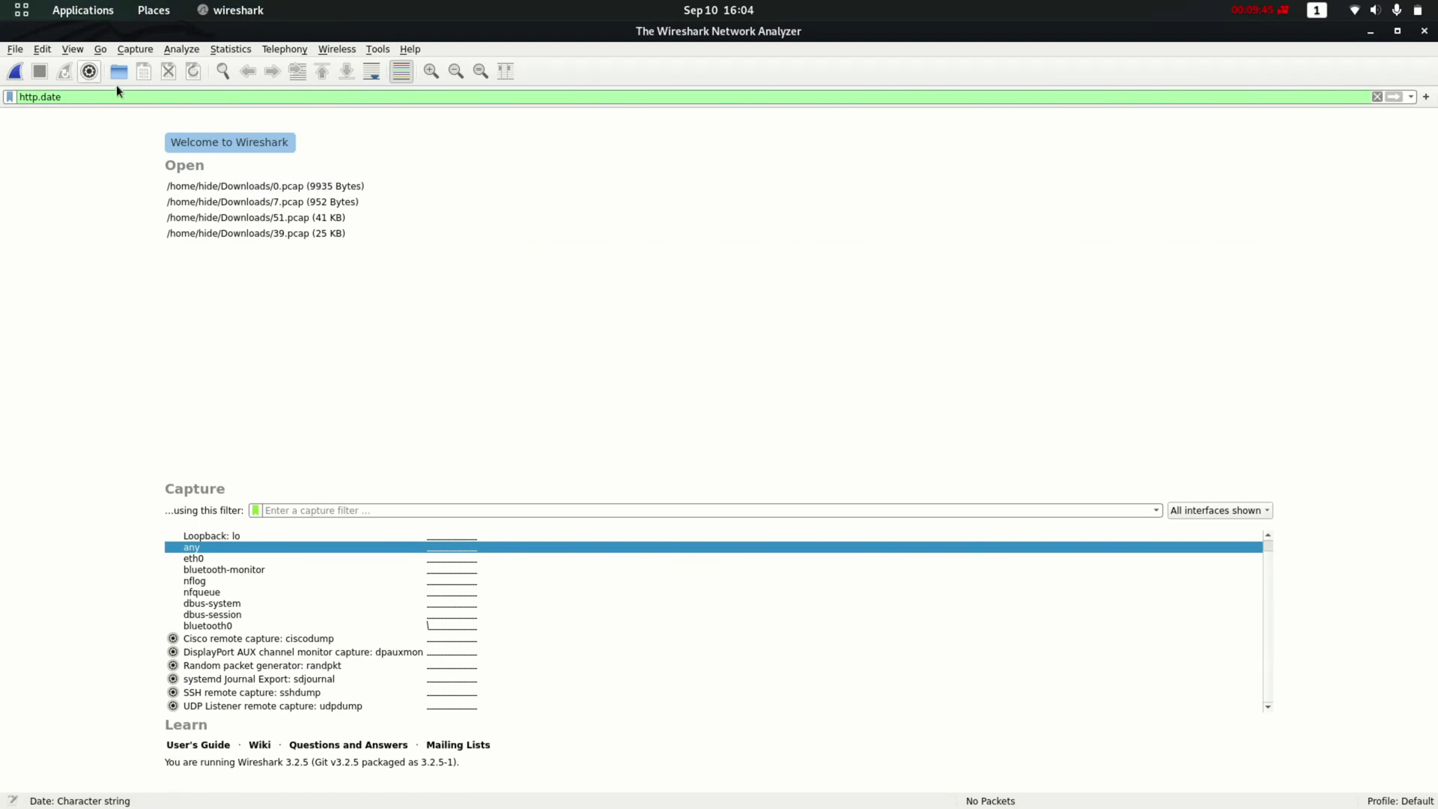
Open the capture options and choose pcap as the output format.
left_click(87, 71)
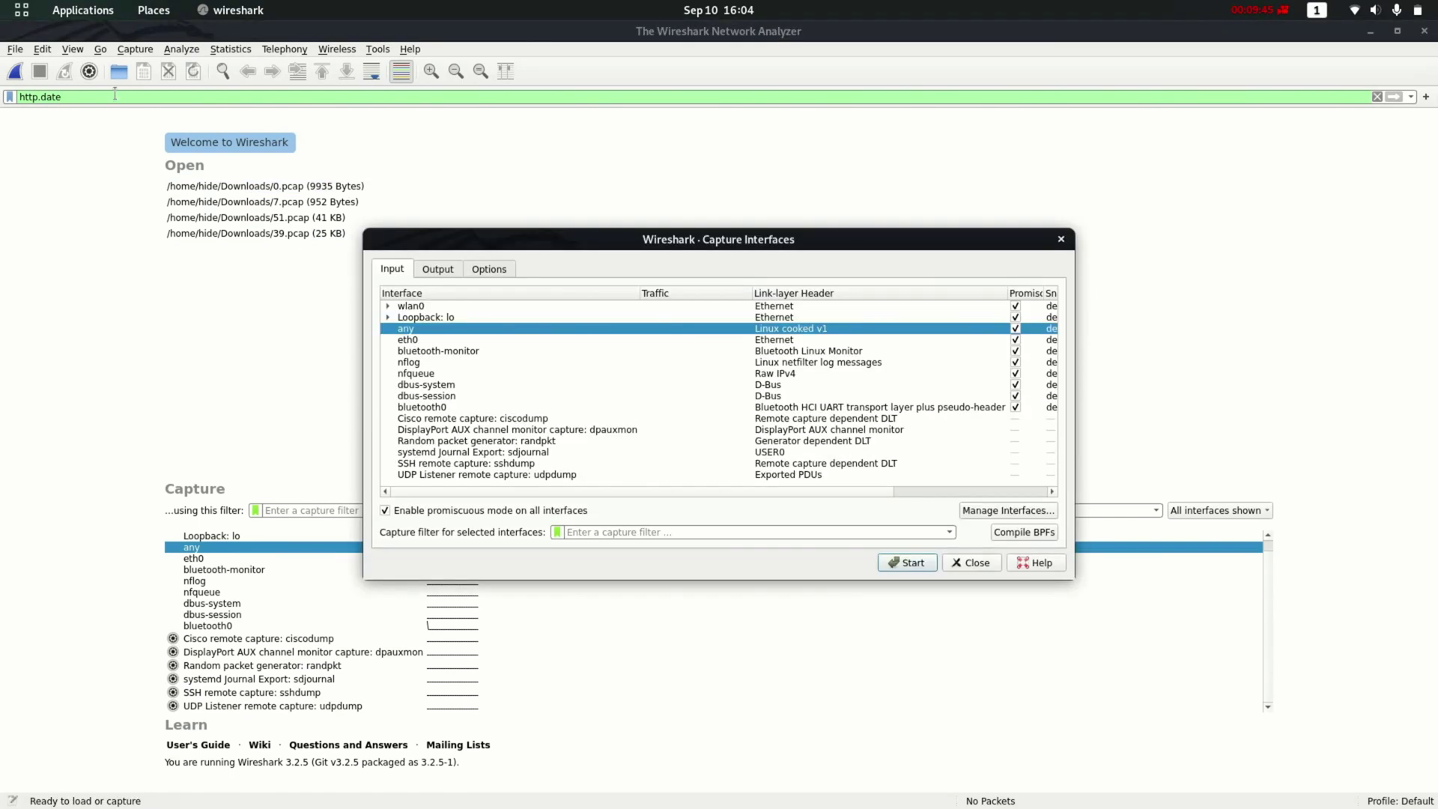
left_click(431, 271)
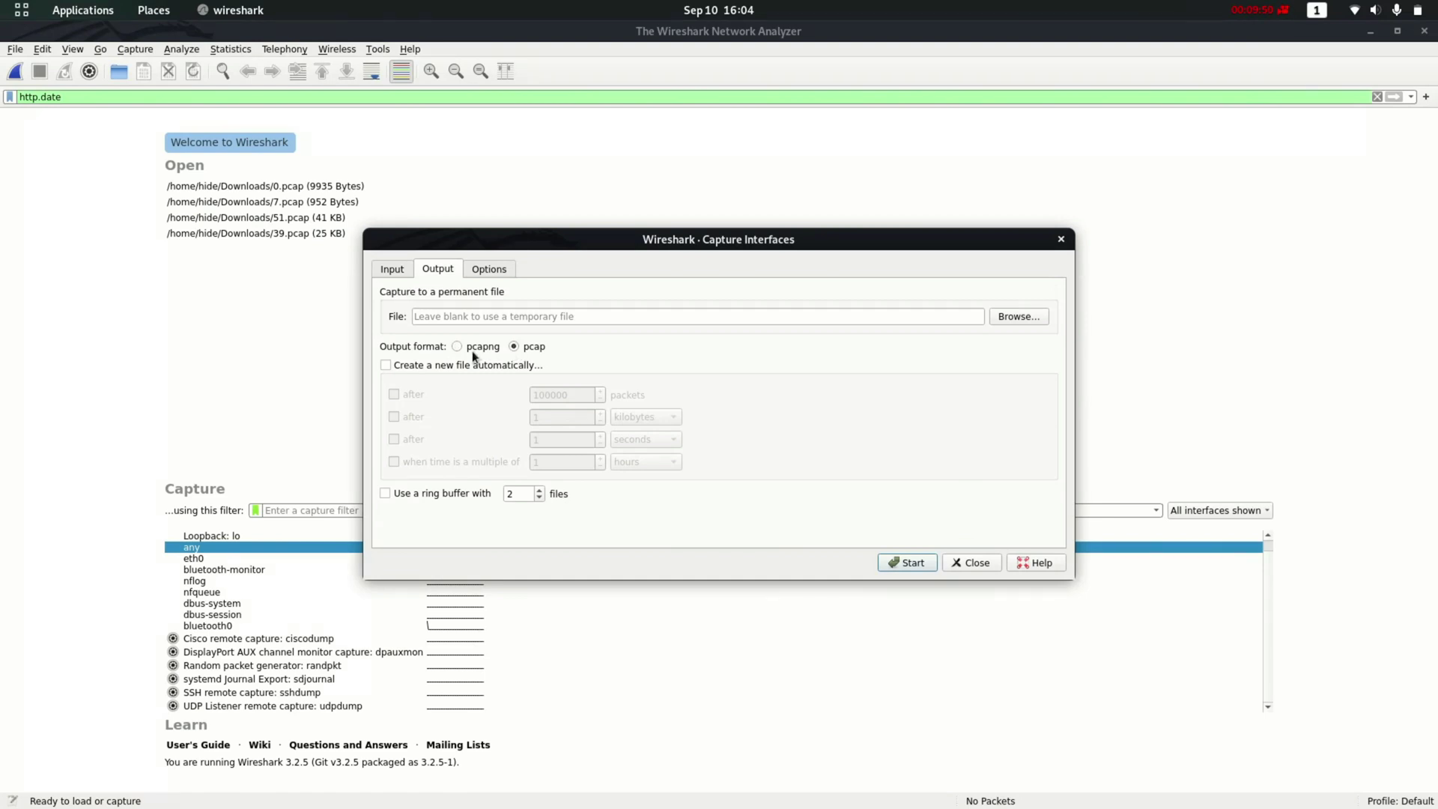
left_click(513, 346)
Try out automatic new-file creation and the ring buffer in the output settings, and go back to the capture interface list.
left_click(380, 361)
left_click(384, 362)
left_click(383, 362)
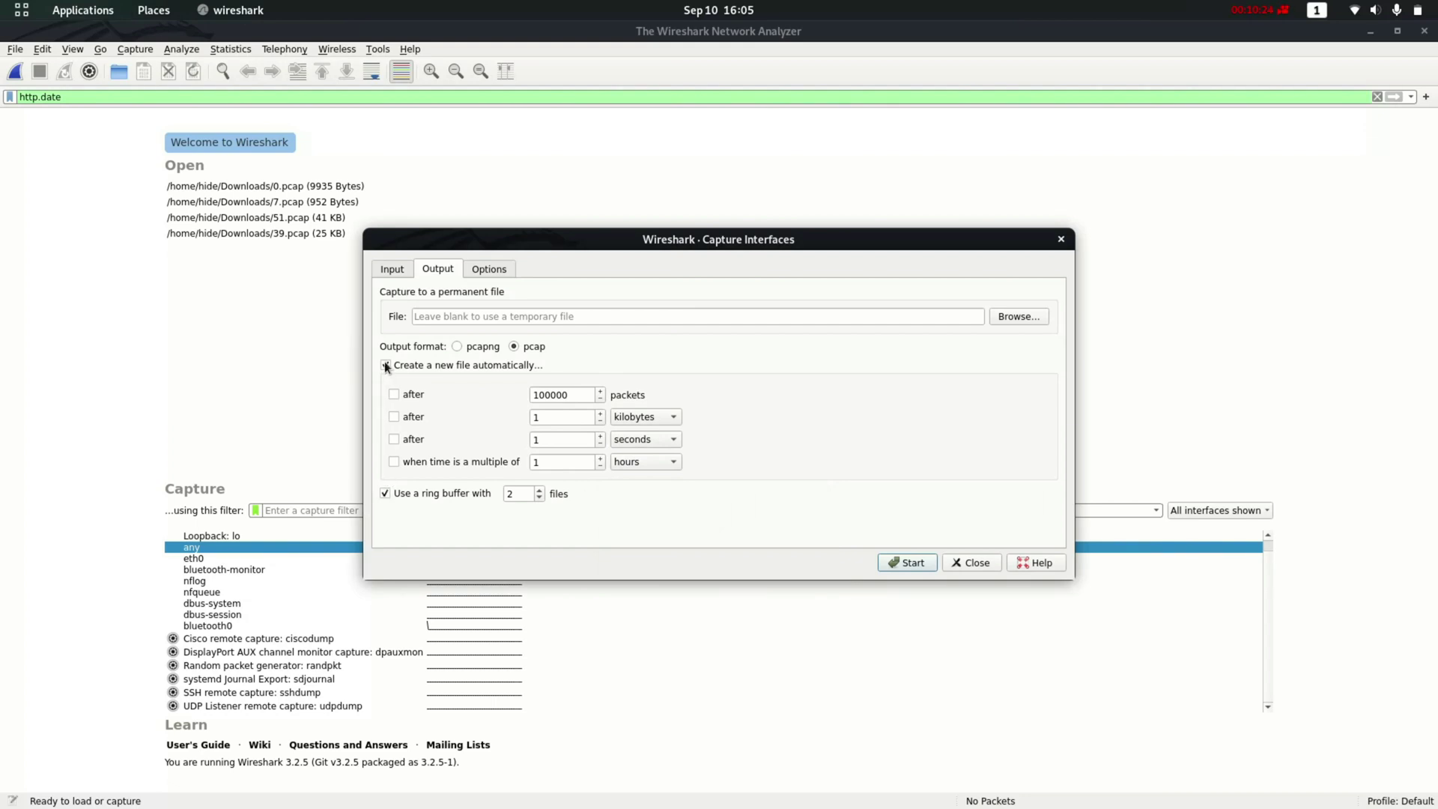
left_click(385, 493)
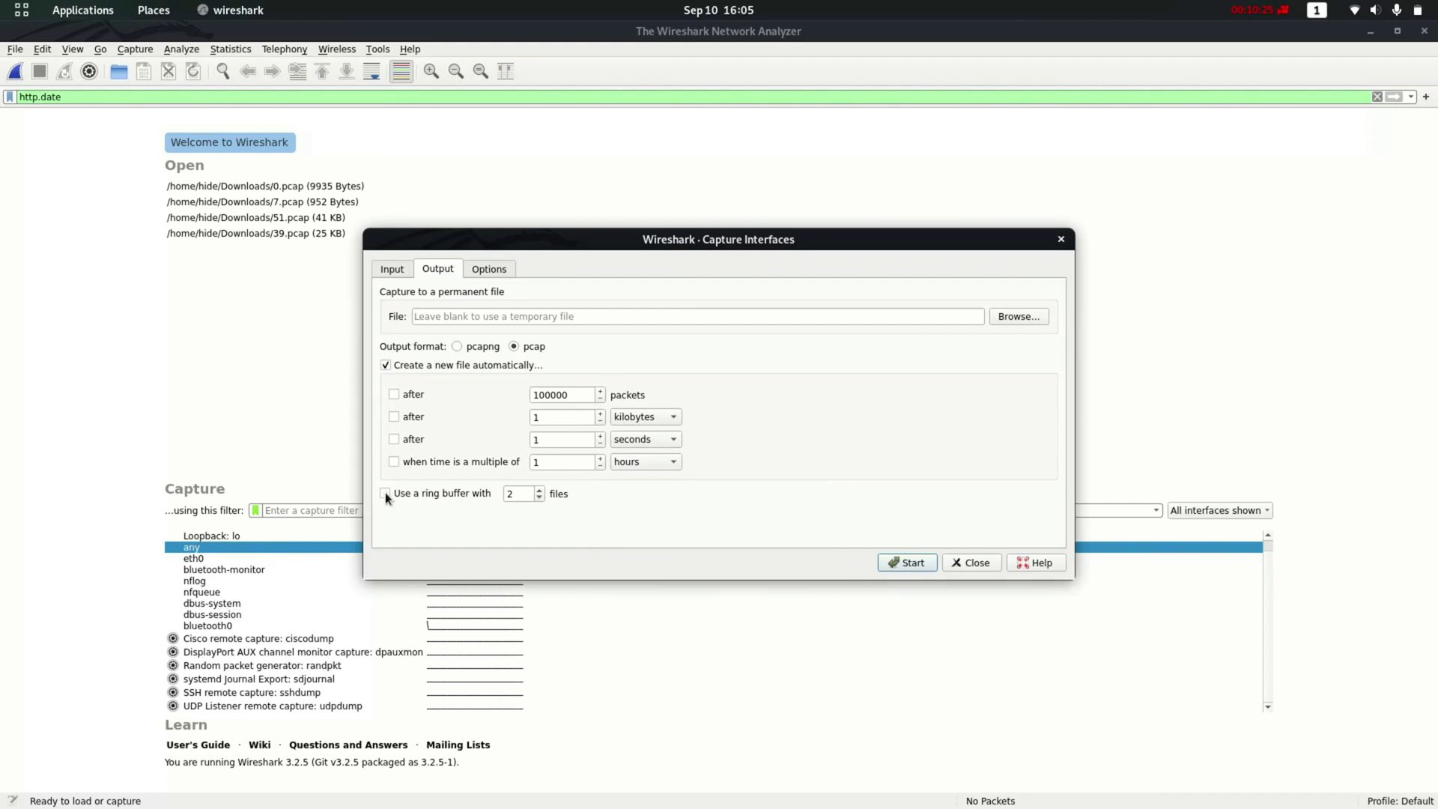
left_click(384, 365)
left_click(384, 366)
left_click(387, 364)
left_click(387, 364)
left_click(386, 364)
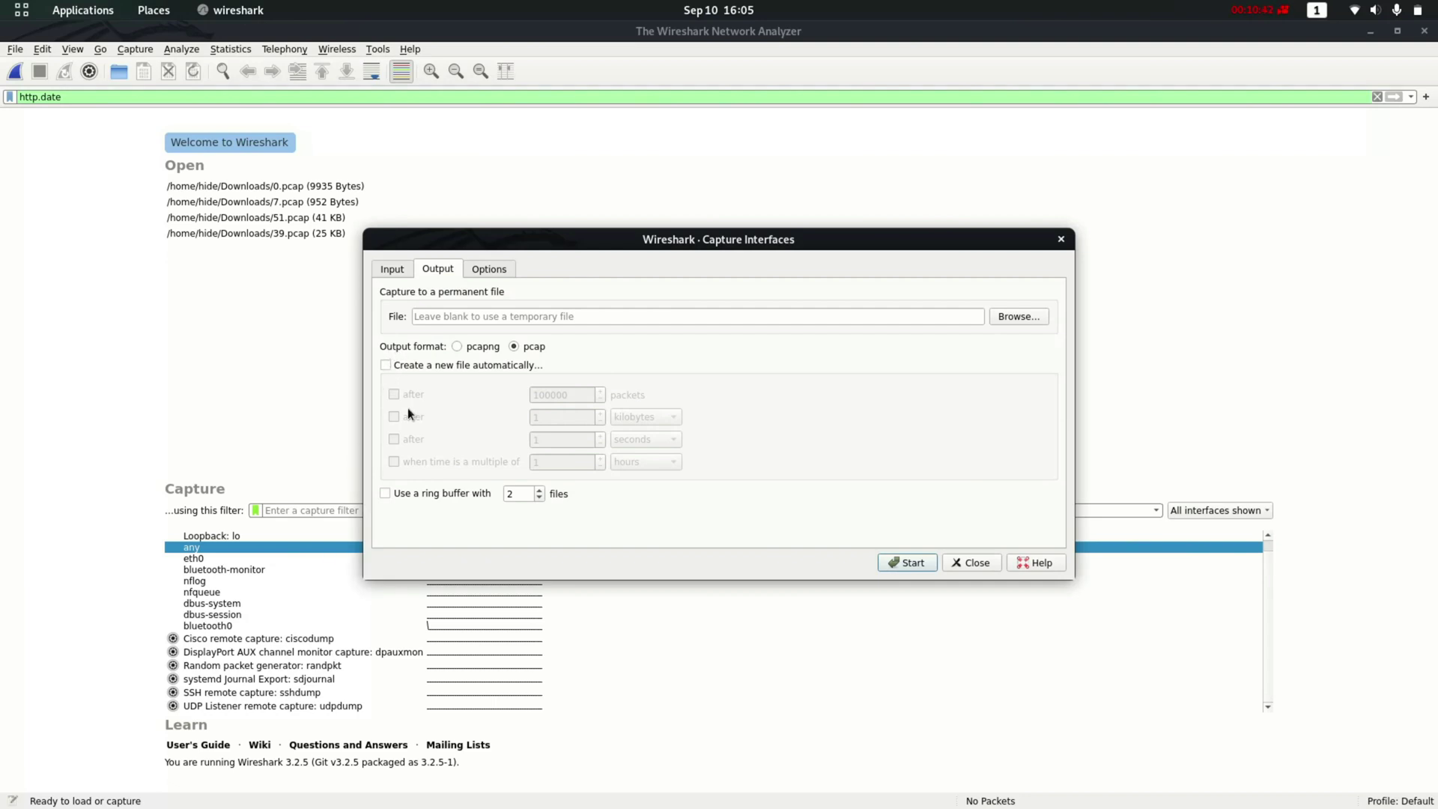
left_click(465, 490)
left_click(389, 270)
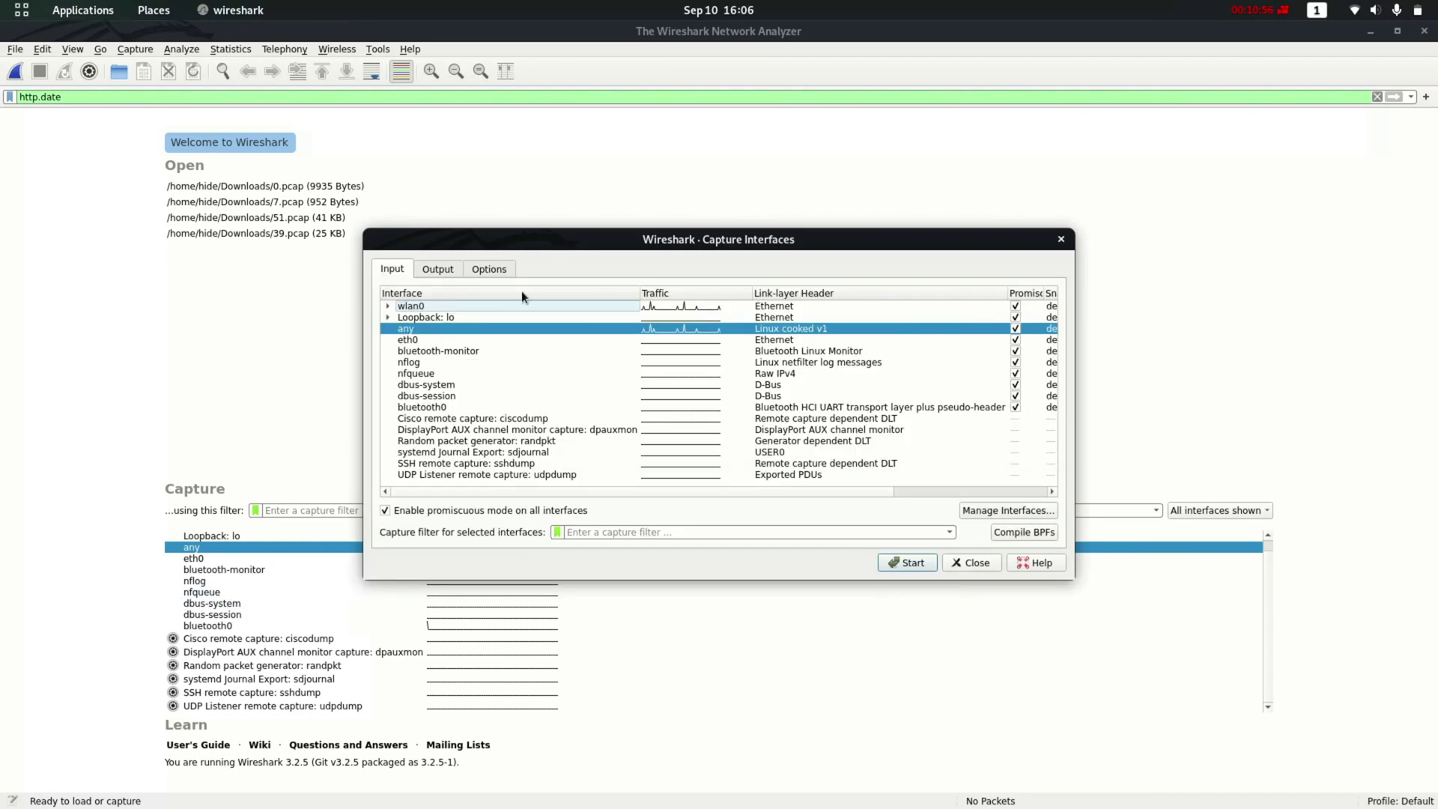